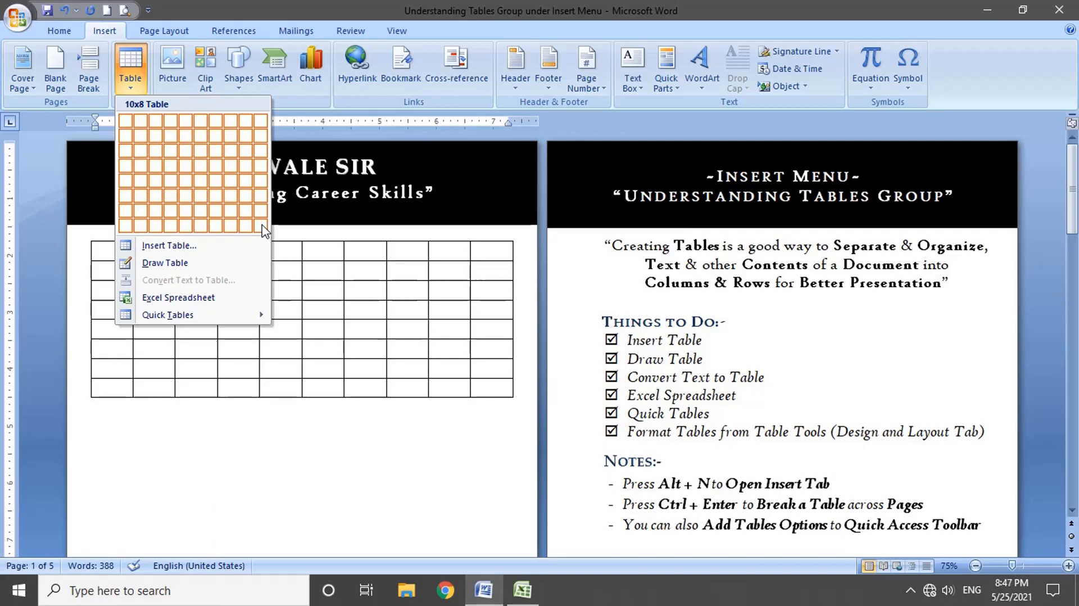
Insert a 10x8 table on the blank first page and undo the insertion.
left_click(262, 230)
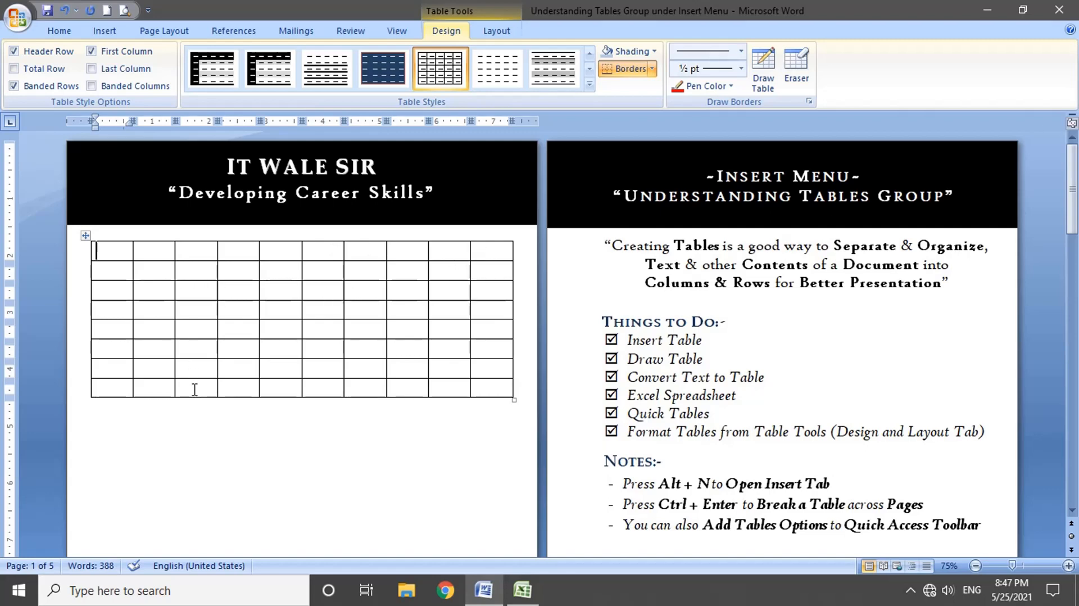
key("alt+n")
left_click_drag(102, 253, 487, 385)
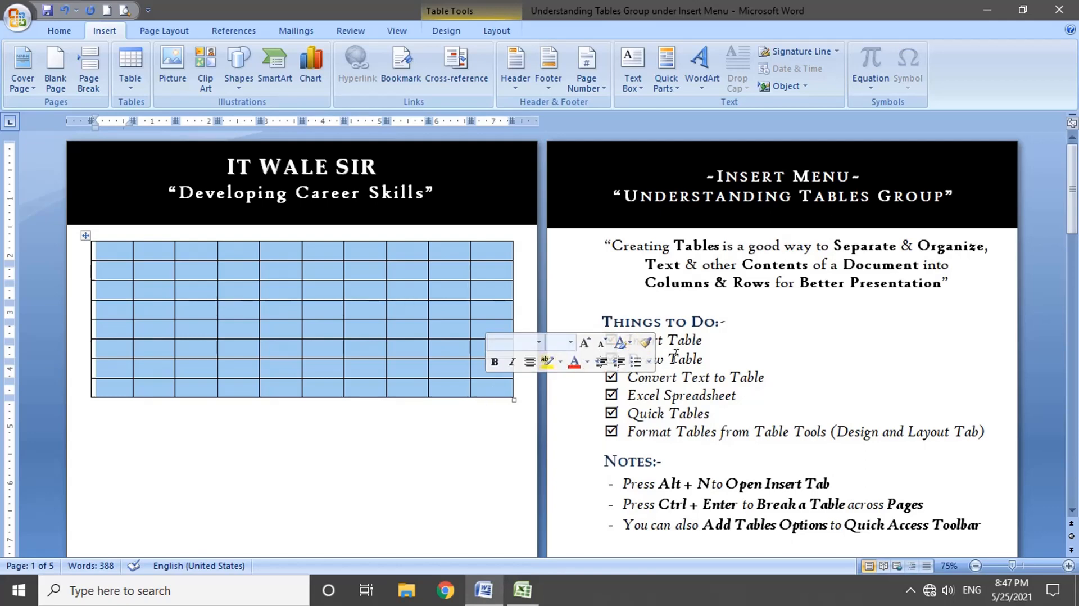
left_click(716, 348)
left_click_drag(716, 347, 626, 341)
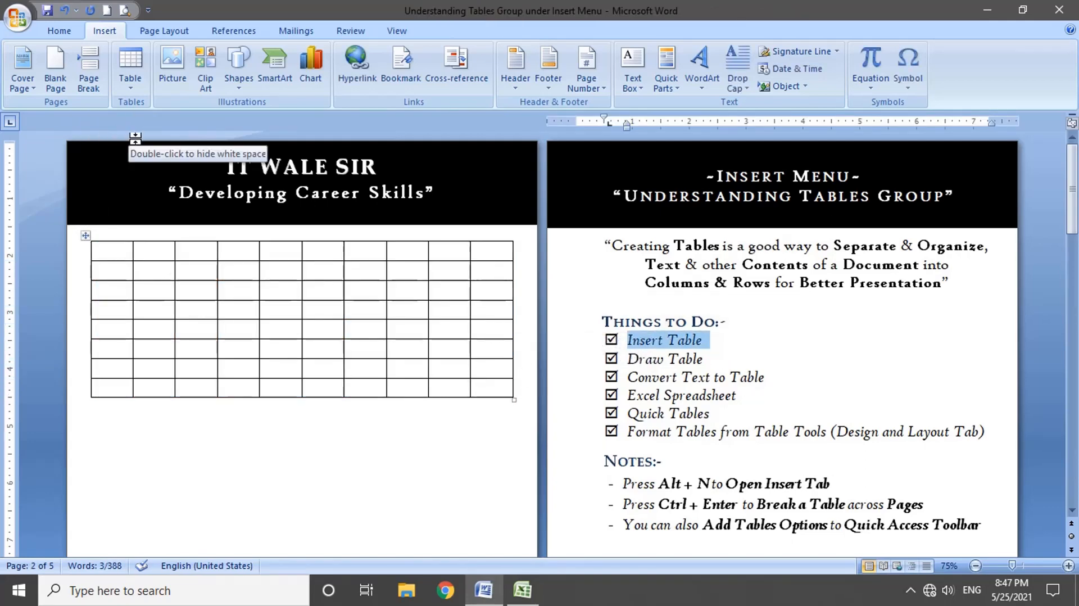
key("ctrl+z")
Set up a new table for the blank first page with 12 columns and 25 rows.
left_click(130, 82)
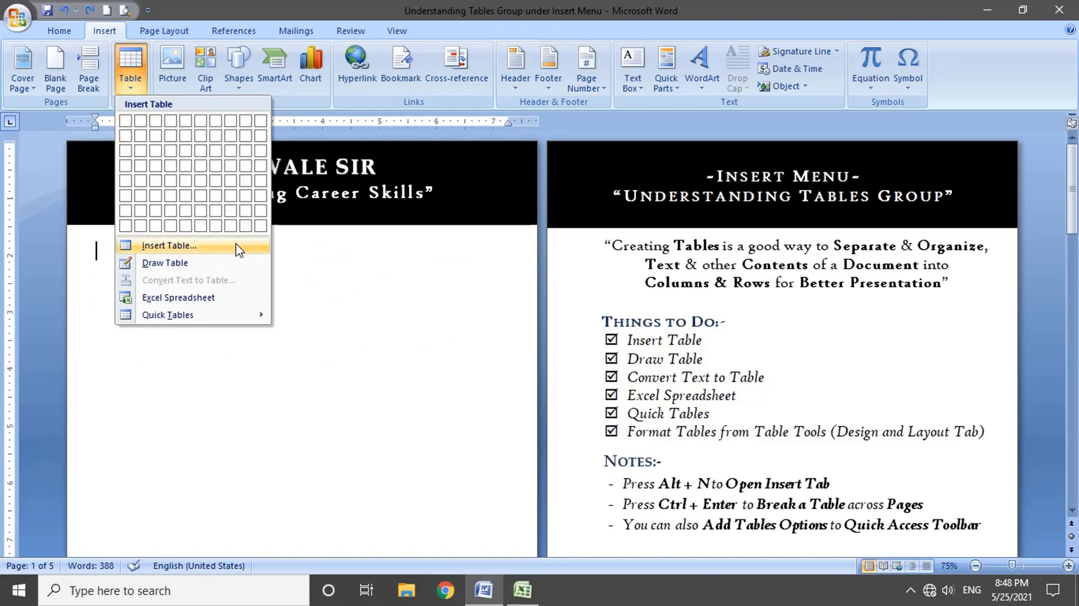
left_click(163, 250)
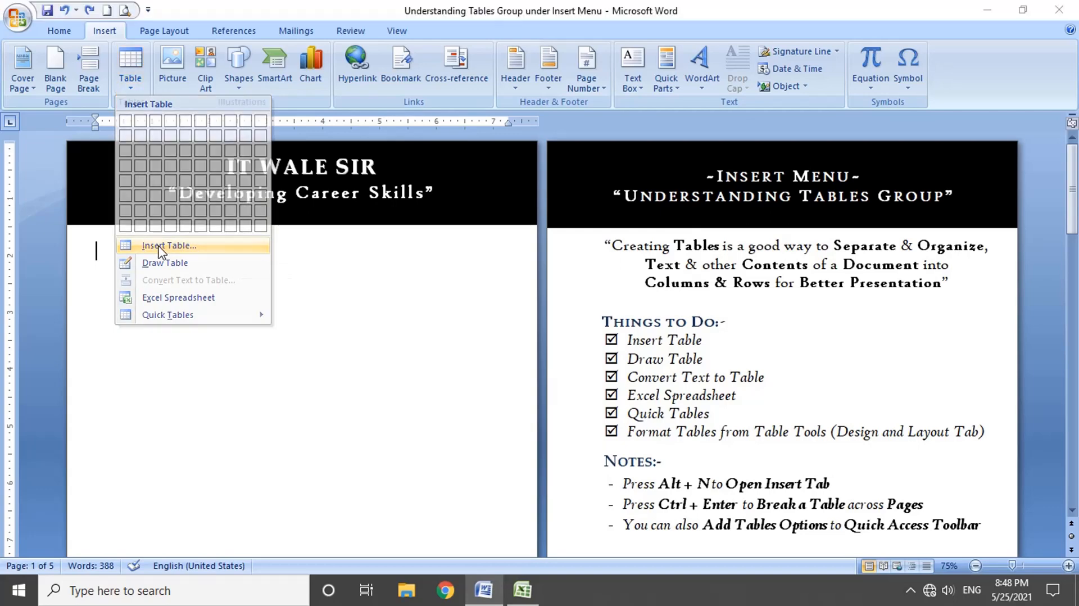
left_click_drag(497, 191, 344, 274)
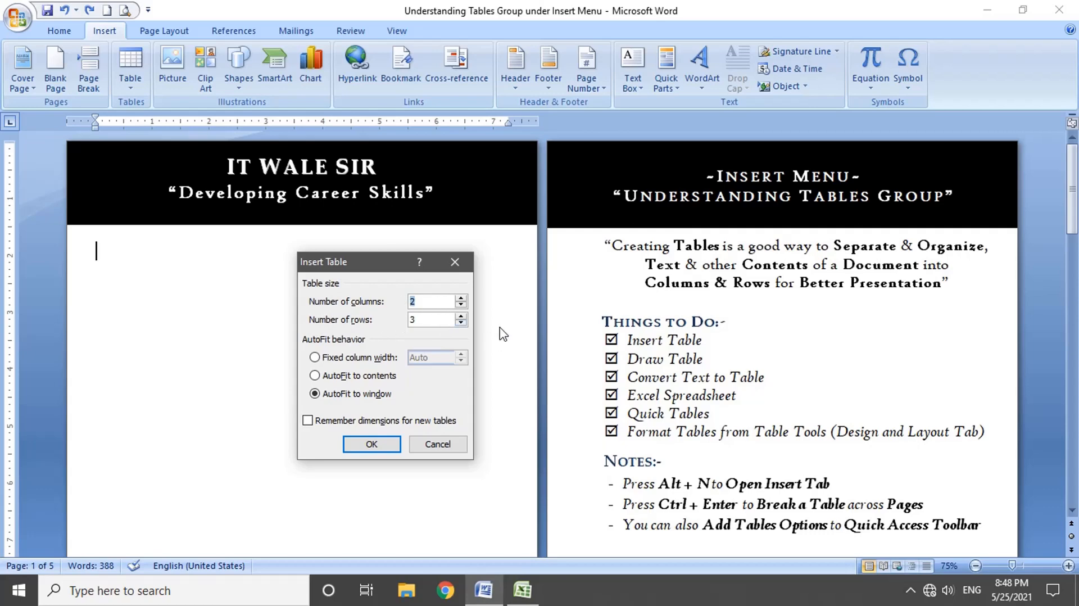
type("12")
double_click(415, 319)
type("28")
left_click(412, 320)
left_click(461, 298)
left_click(461, 298)
left_click(461, 298)
left_click(462, 307)
left_click(462, 308)
left_click(461, 307)
left_click(461, 308)
left_click(461, 308)
Try the AutoFit behaviours for the new table: fixed column width with different widths, AutoFit to contents, and AutoFit to window.
left_click(324, 360)
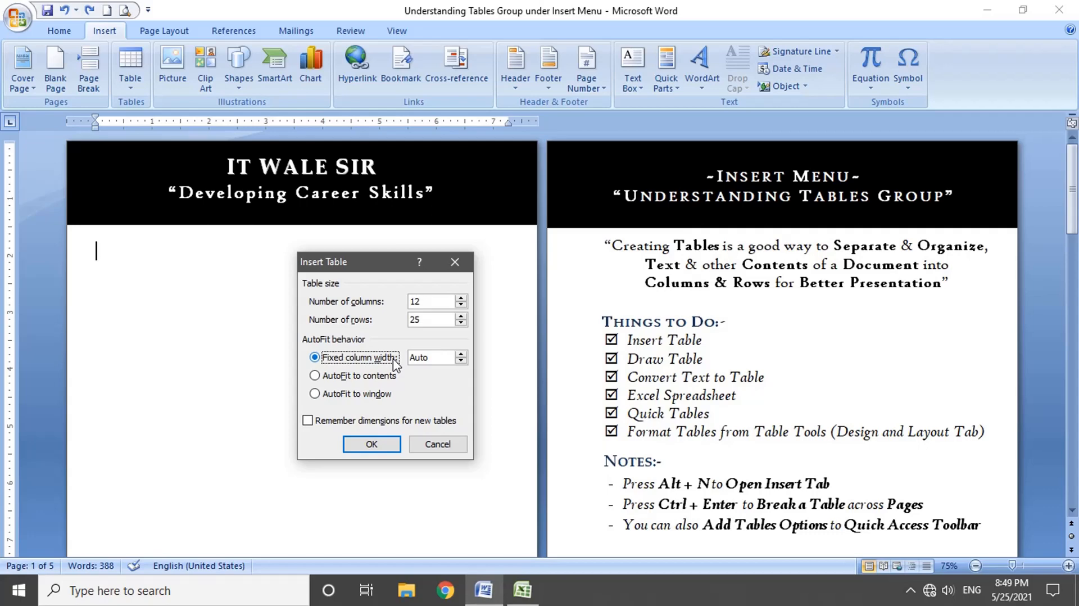
left_click(461, 354)
left_click(461, 354)
left_click(461, 354)
left_click(462, 362)
left_click(462, 363)
left_click(343, 377)
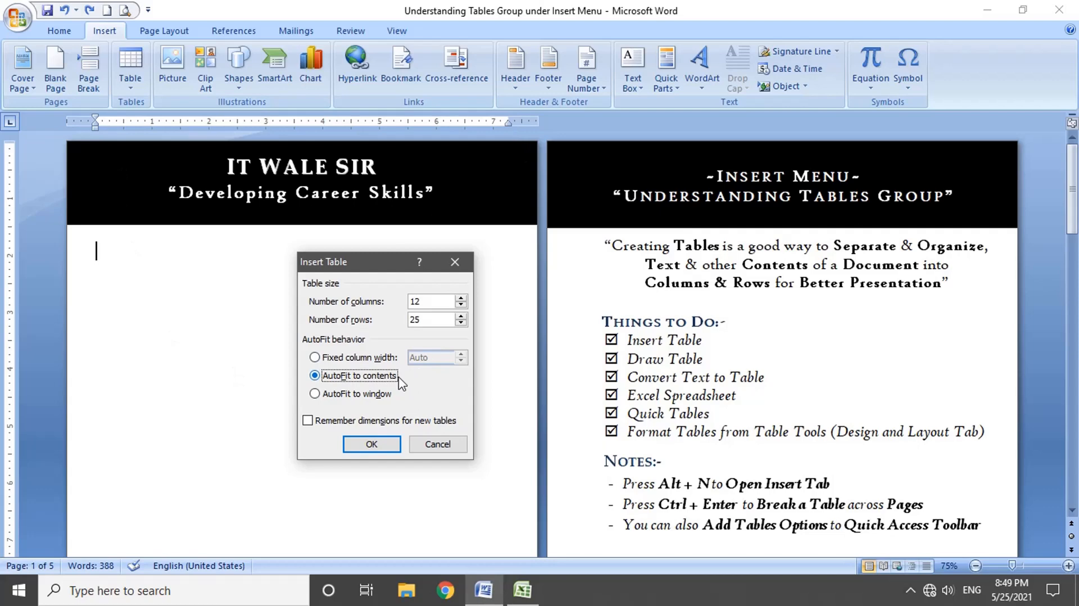
left_click(316, 394)
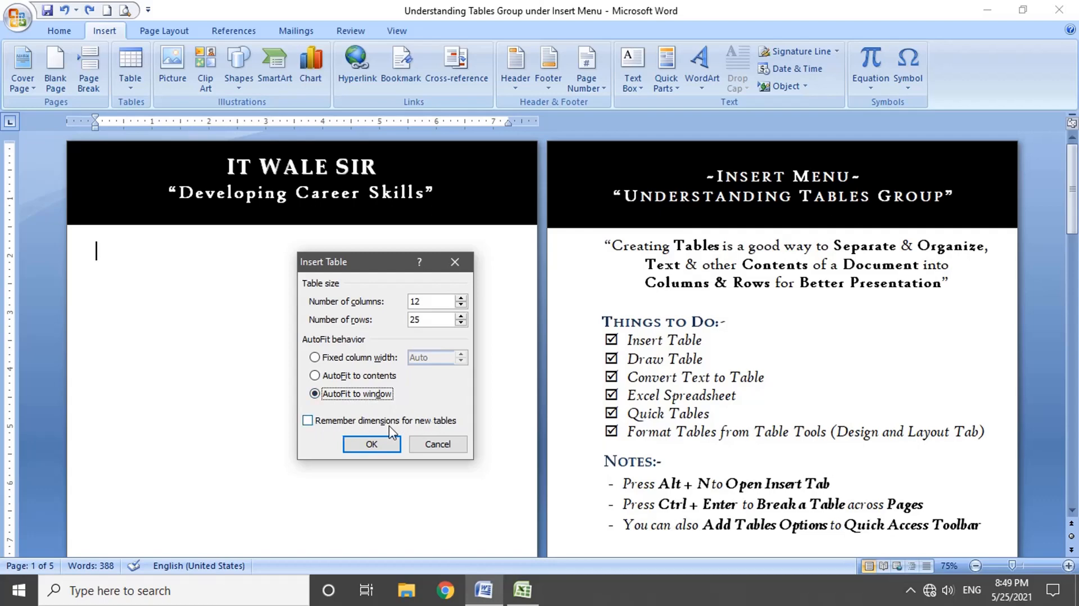
Create the table with fixed column width set to Auto and its dimensions remembered for new tables.
left_click(422, 302)
left_click(308, 421)
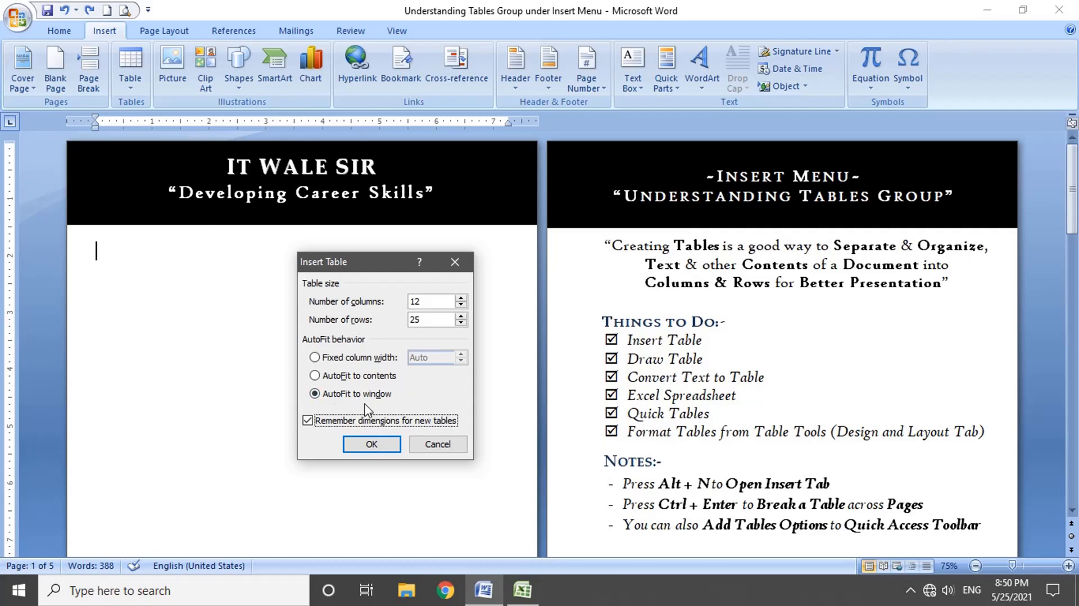
left_click(344, 358)
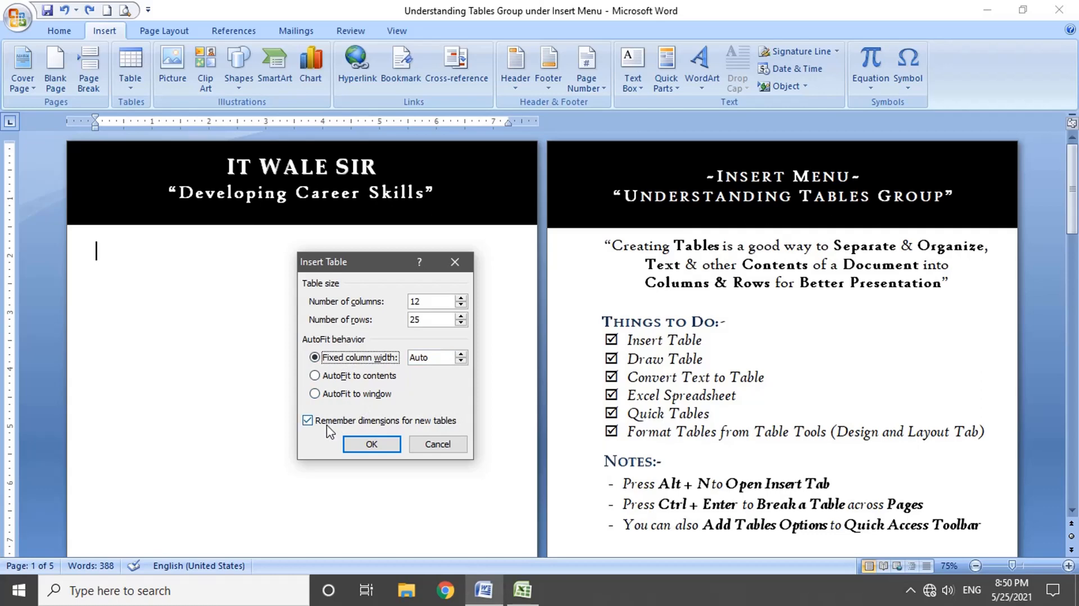
left_click(308, 425)
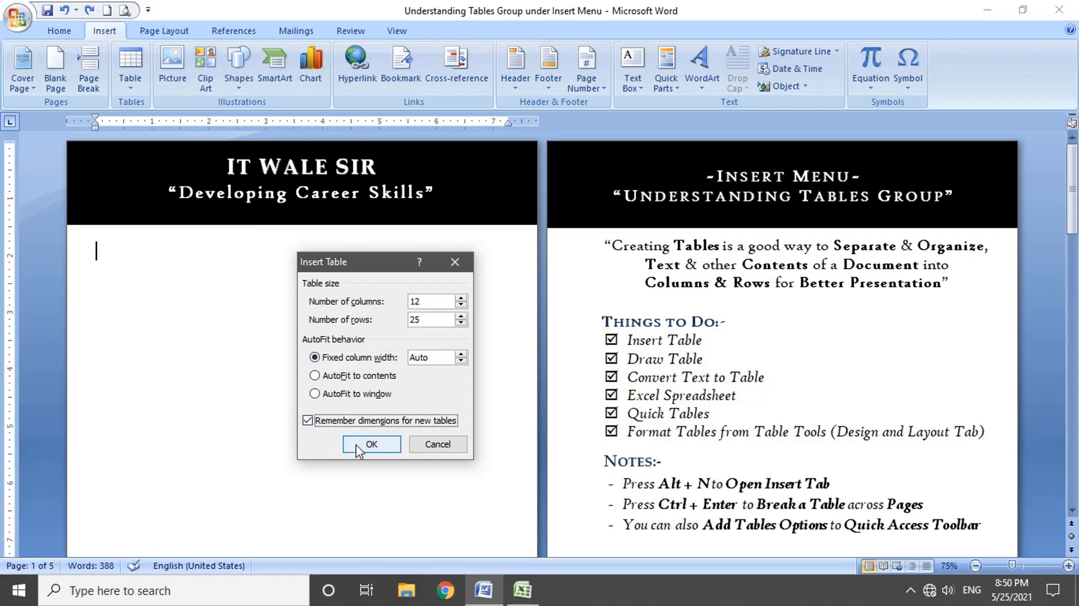
left_click(372, 444)
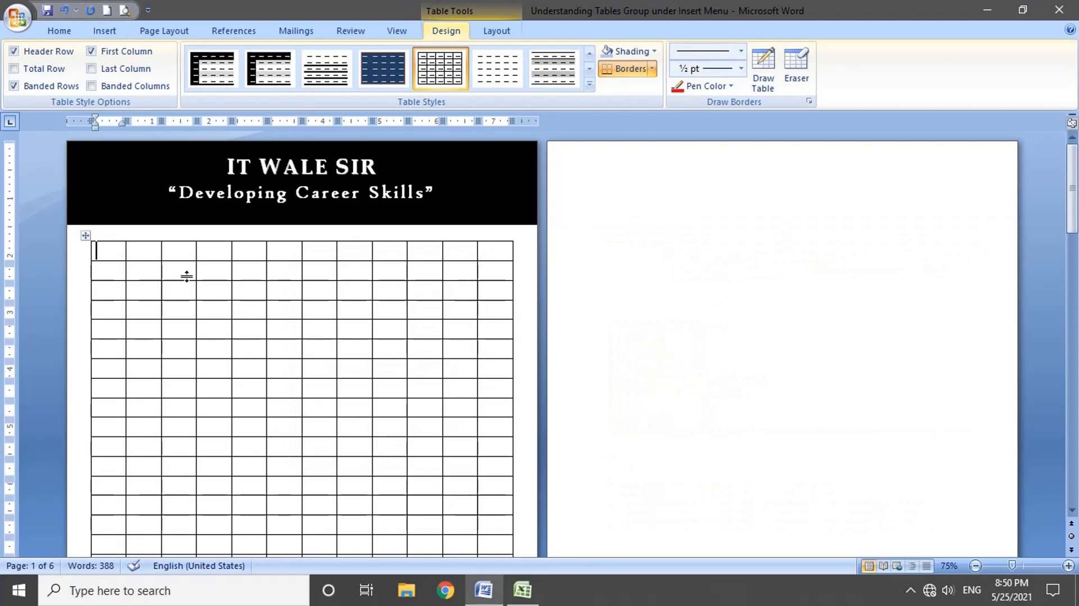
Look over the inserted 12-column table and undo its insertion.
scroll(434, 404, "down", 8)
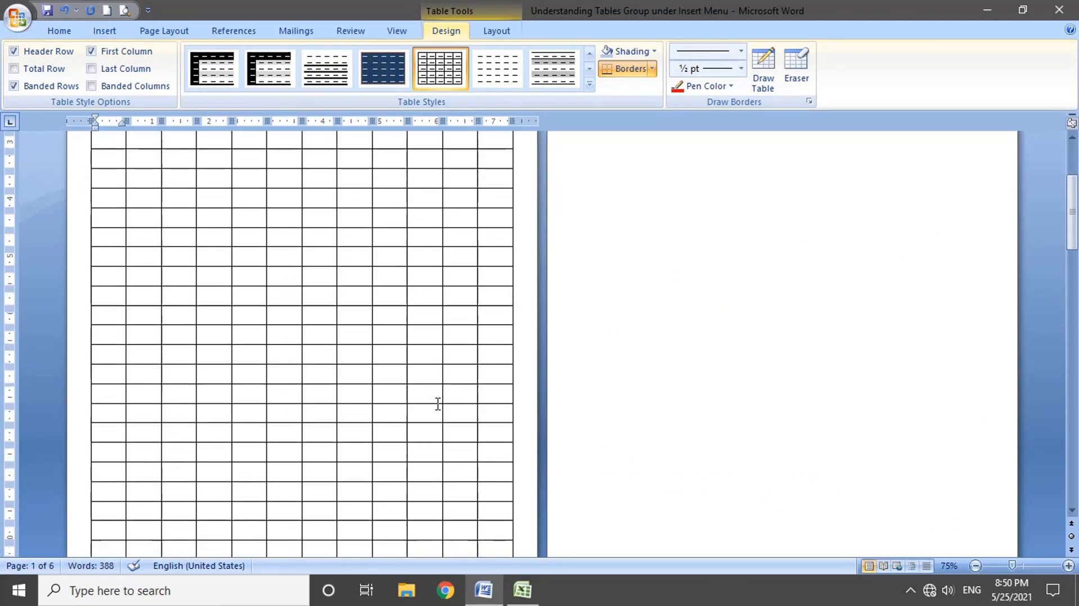
scroll(438, 404, "up", 8)
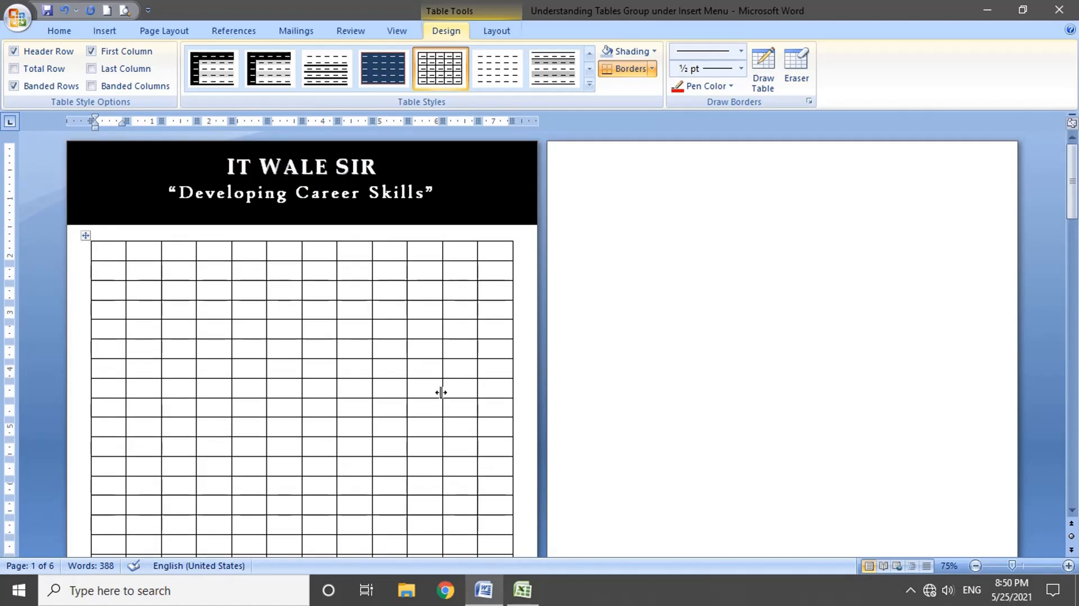
key("ctrl+z")
left_click_drag(703, 360, 628, 360)
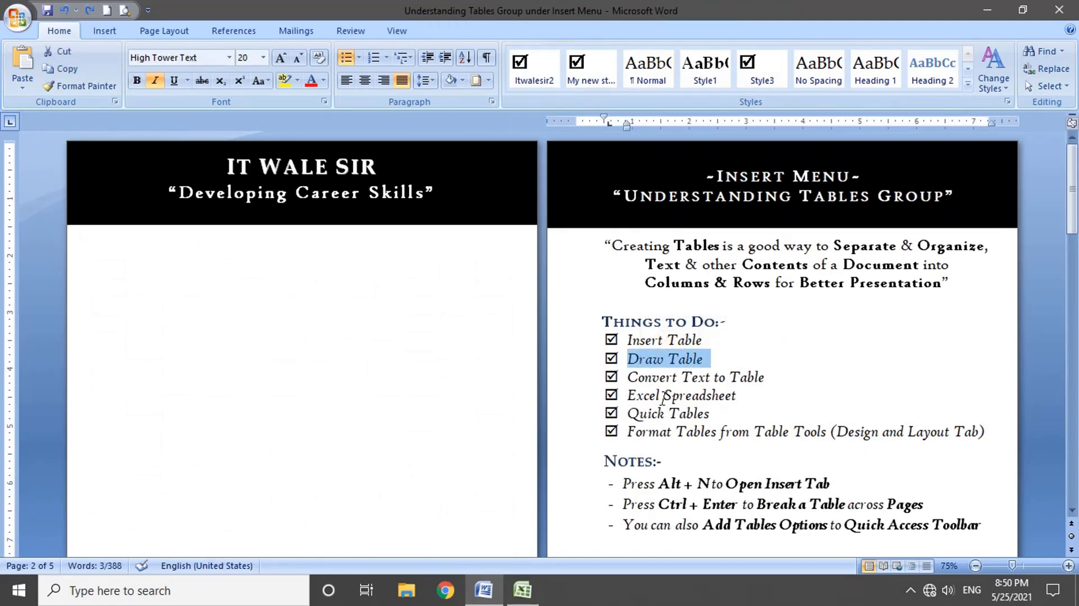
left_click(105, 32)
left_click(69, 35)
left_click_drag(712, 485, 658, 485)
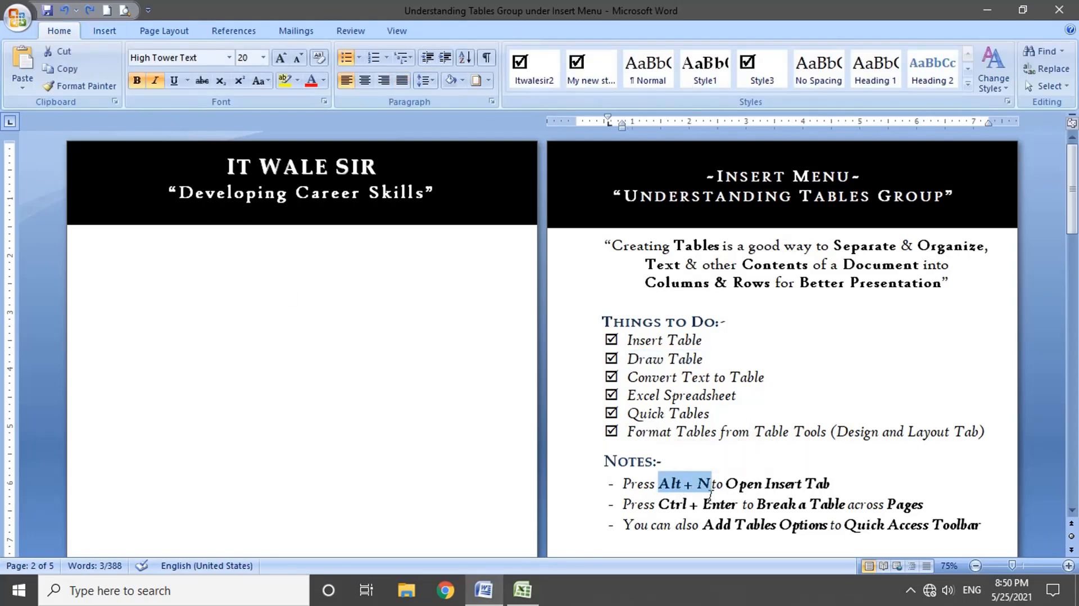
left_click(105, 31)
left_click(164, 32)
left_click(258, 34)
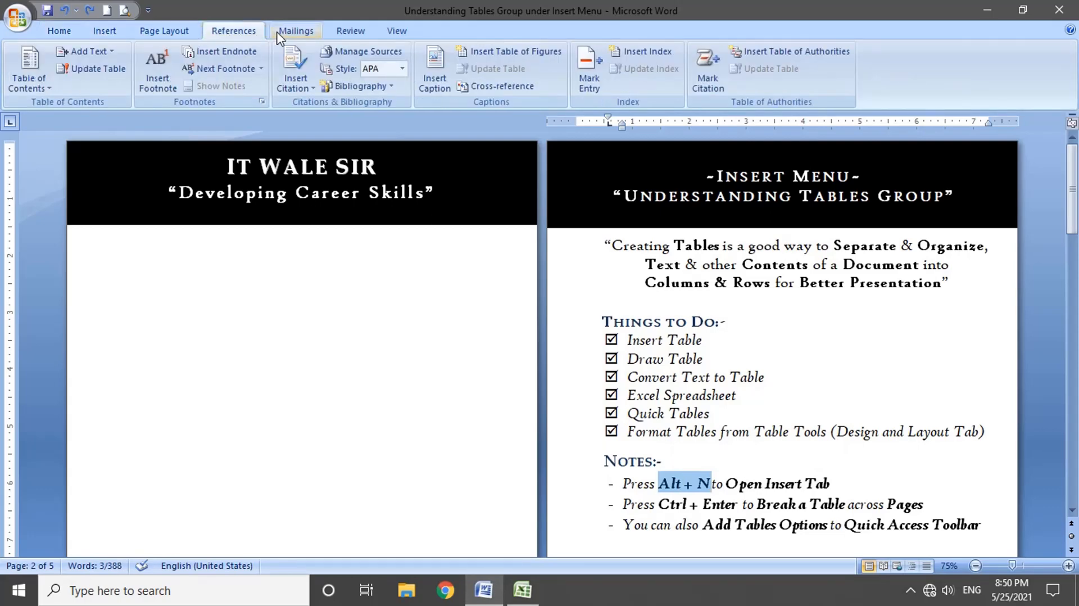
Use Draw Table to draw an outer table border about 7 inches wide on the blank first page.
key("alt+n")
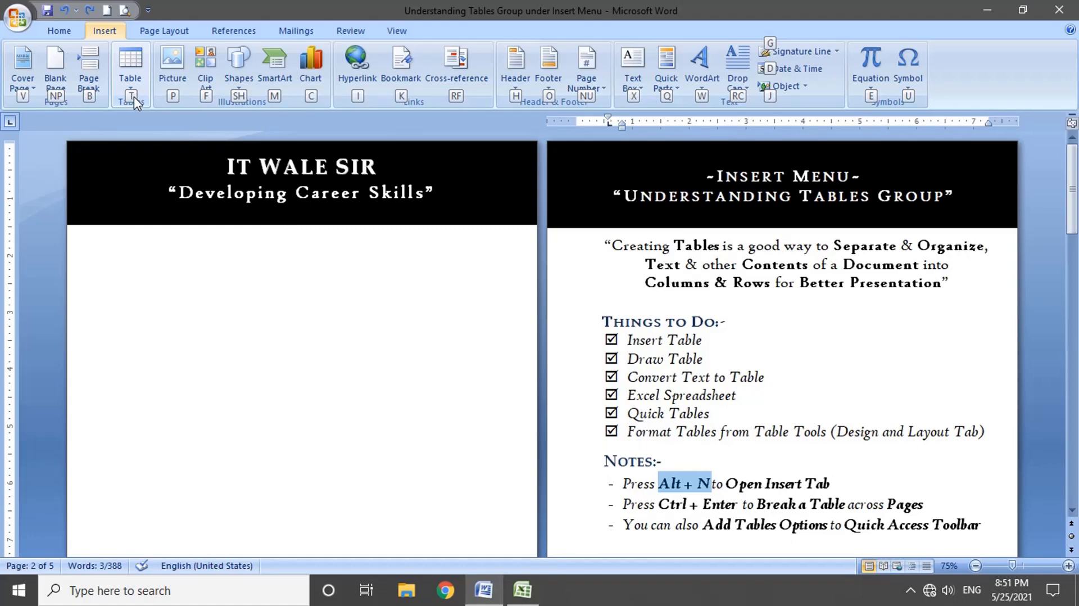
key("t")
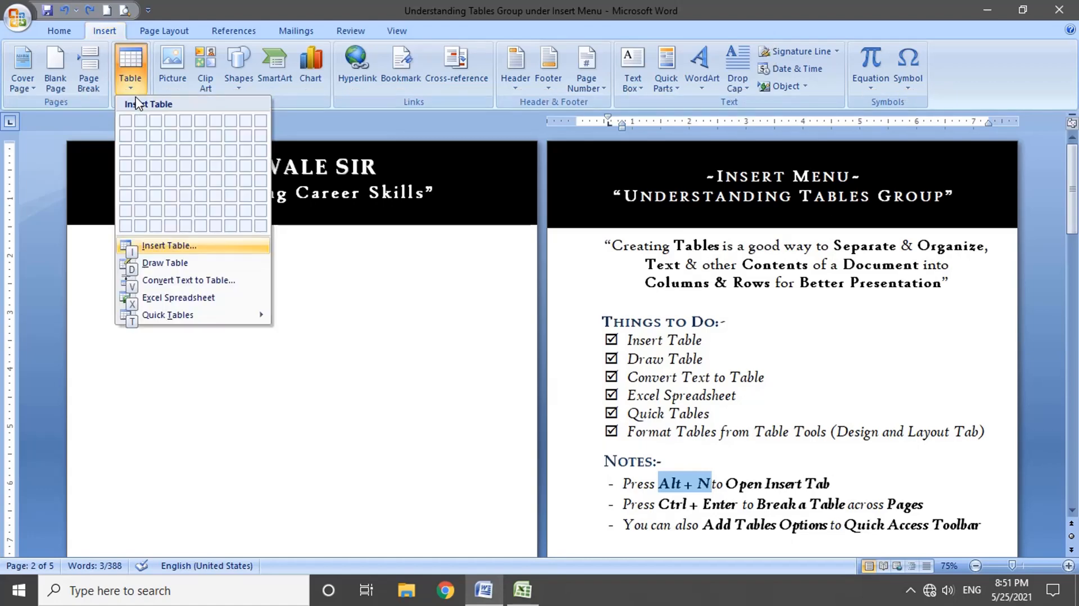
key("Down")
key("Up")
key("Down")
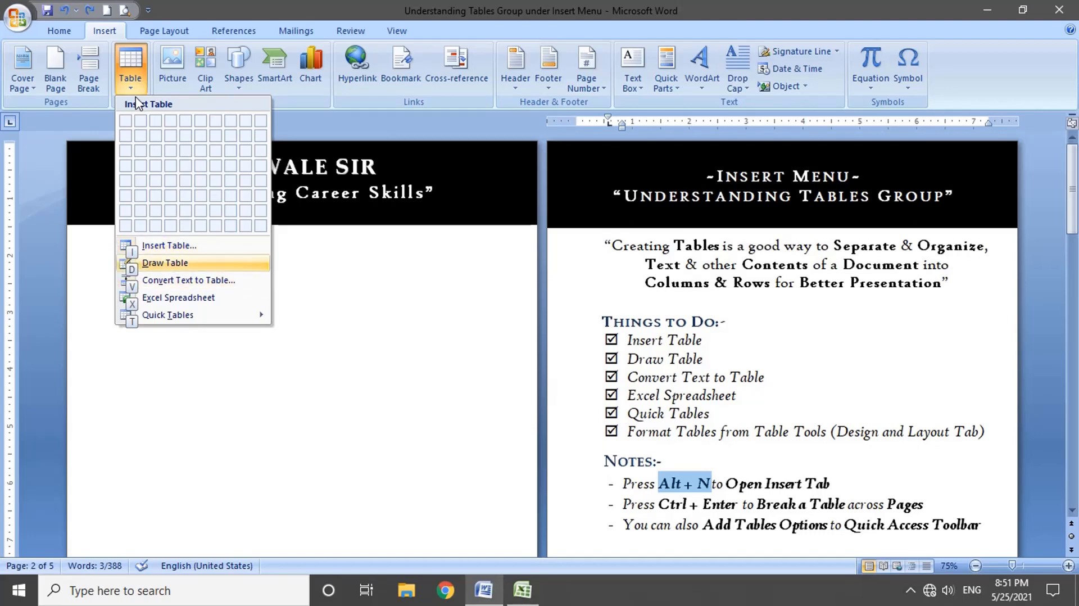
key("Down")
left_click(180, 264)
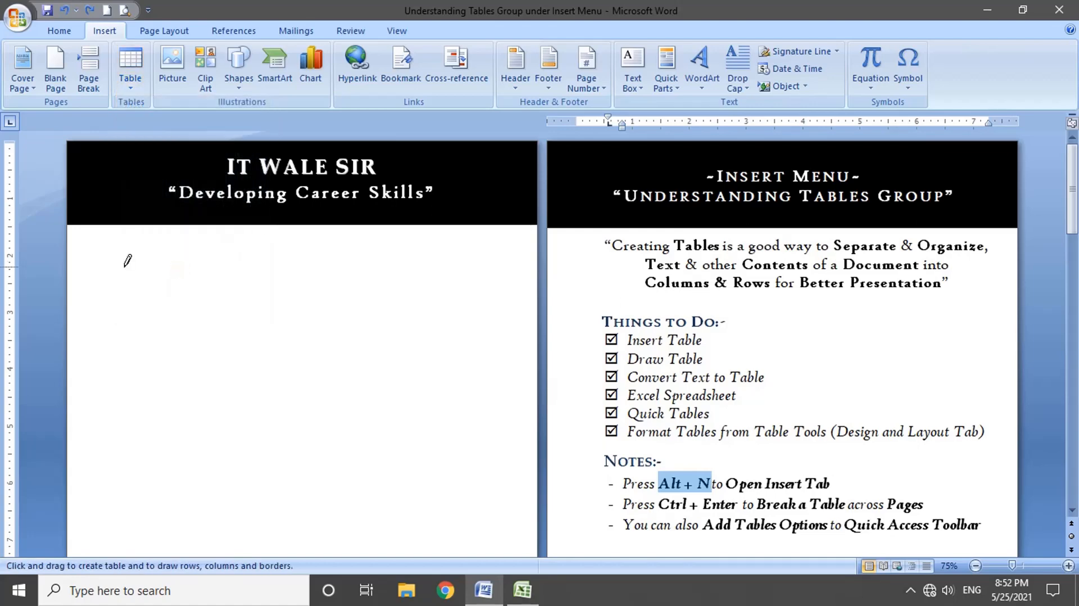
mouse_move(108, 259)
left_mouse_down()
mouse_move(164, 296)
mouse_move(213, 309)
mouse_move(290, 375)
mouse_move(488, 476)
mouse_move(513, 528)
mouse_move(502, 529)
left_mouse_up()
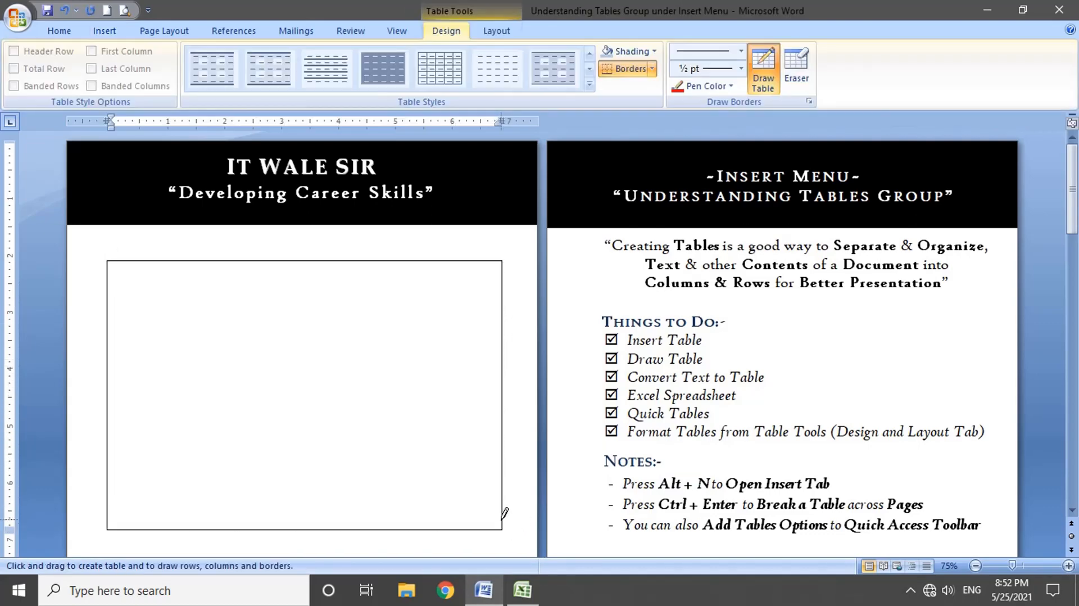
Draw three vertical lines inside the table border to divide it into four columns.
left_click_drag(161, 261, 167, 412)
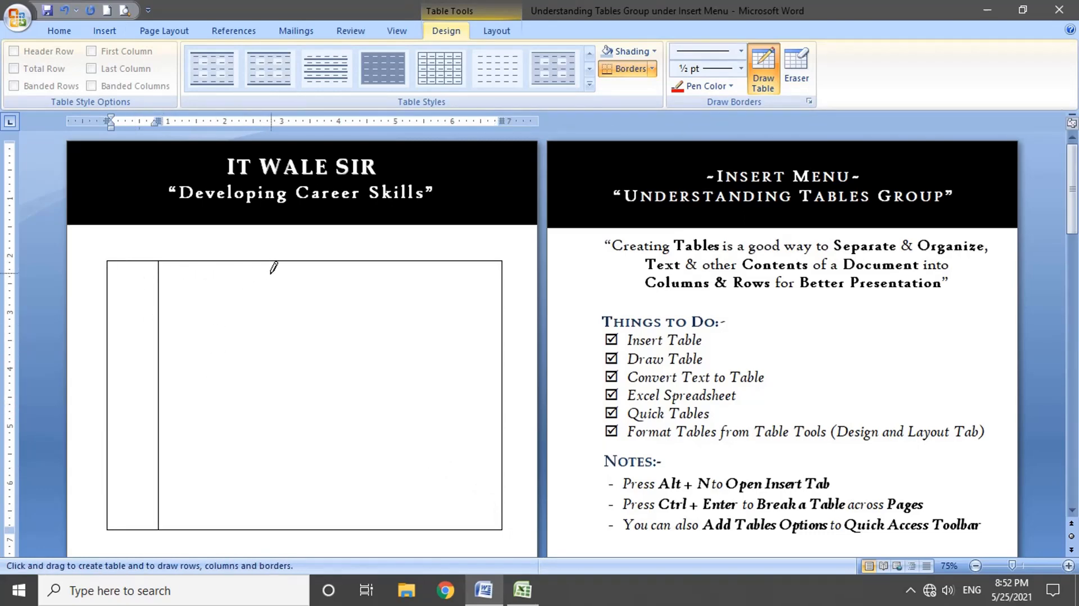
left_click_drag(275, 261, 278, 426)
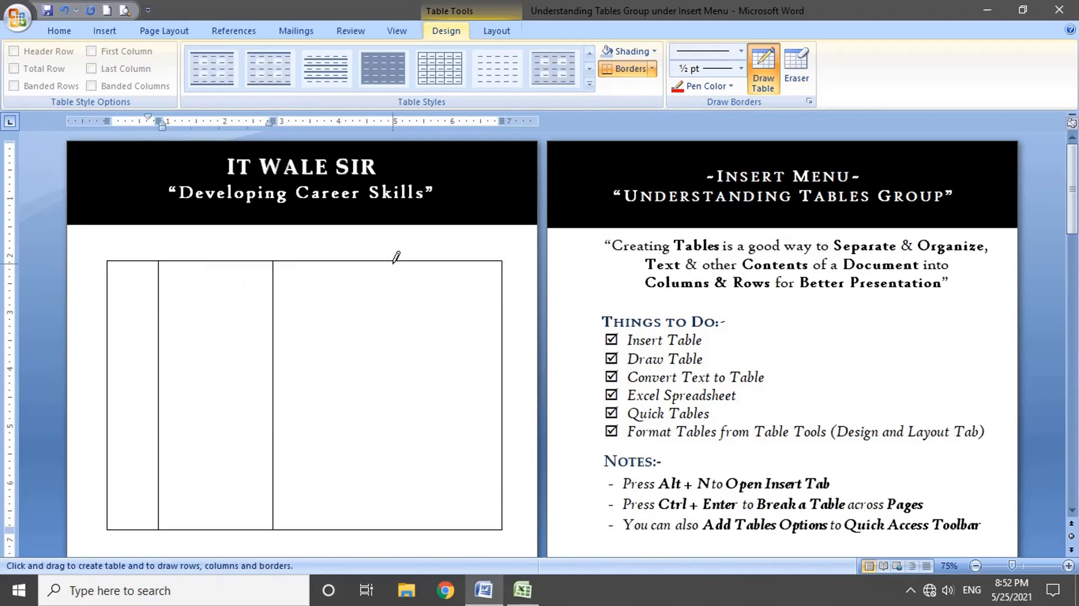
left_click_drag(394, 261, 384, 417)
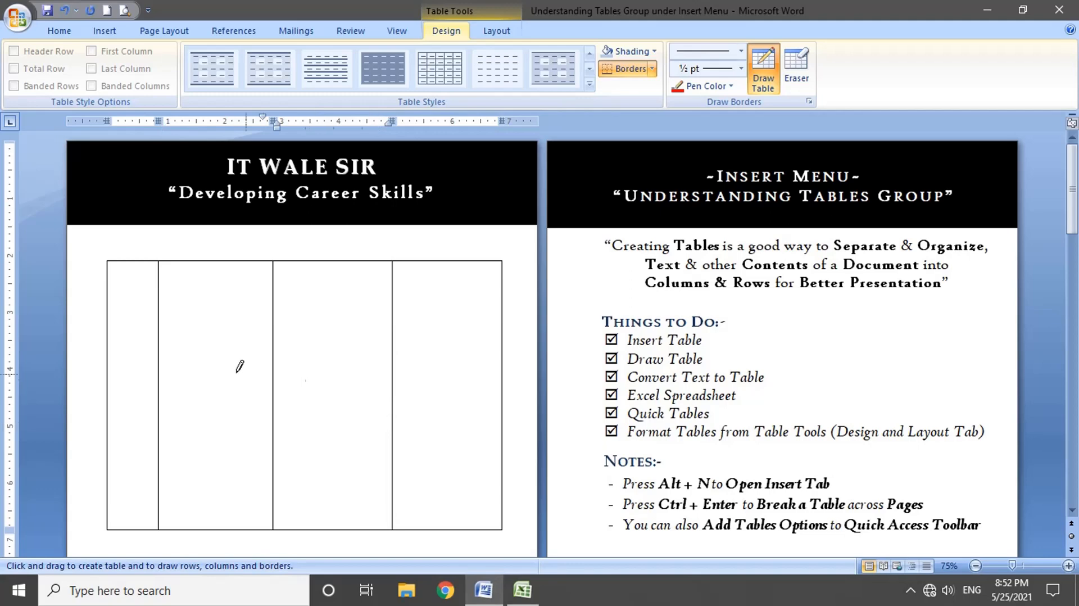
Divide the drawn table into rows with five horizontal lines and split cells in its third column.
left_click_drag(113, 328, 470, 320)
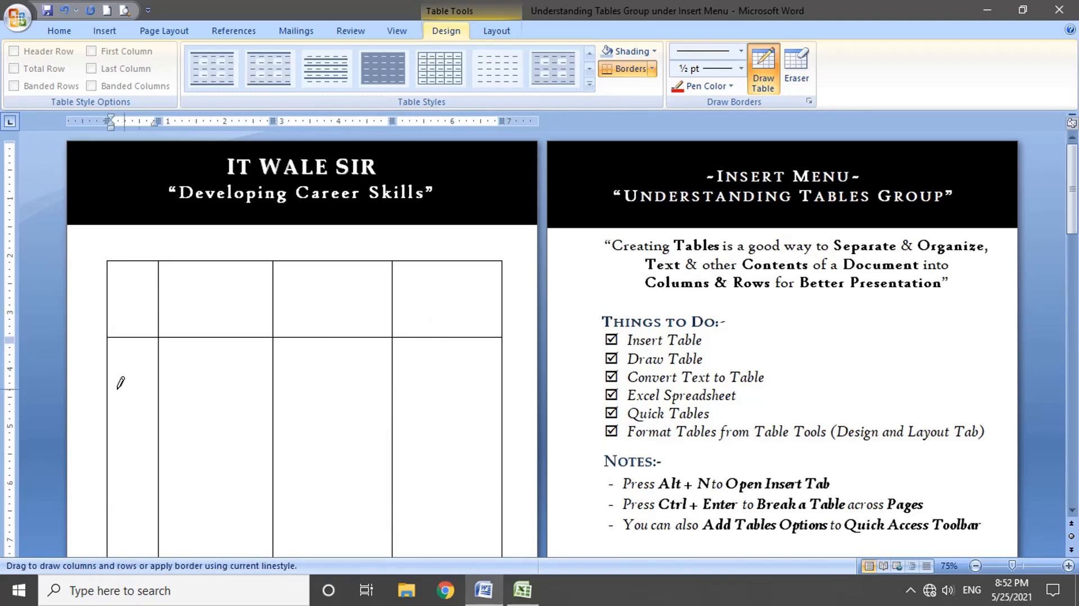
left_click_drag(120, 383, 466, 375)
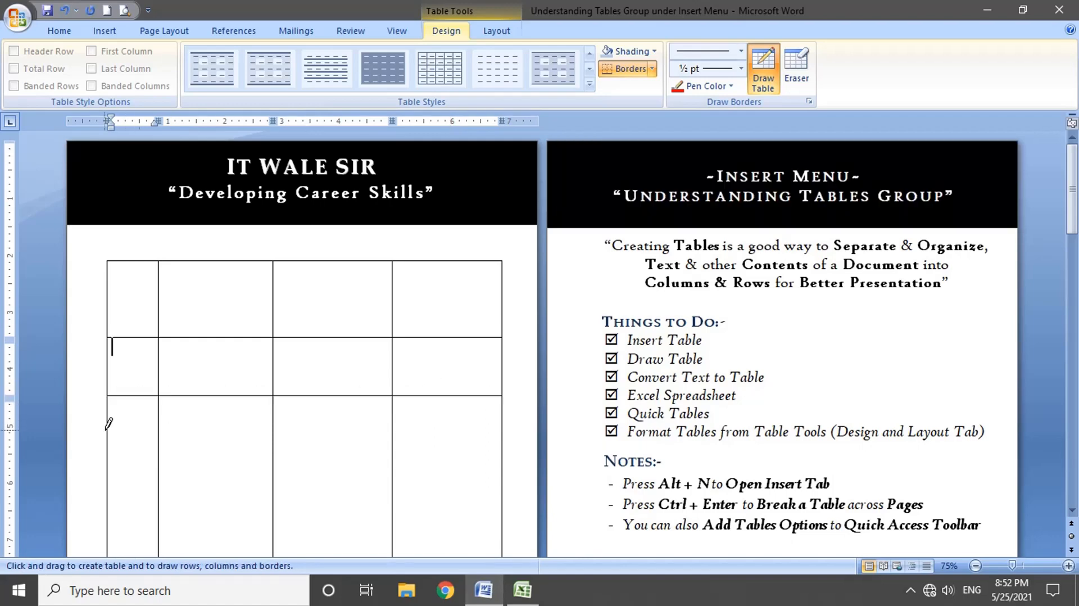
left_click_drag(108, 440, 416, 449)
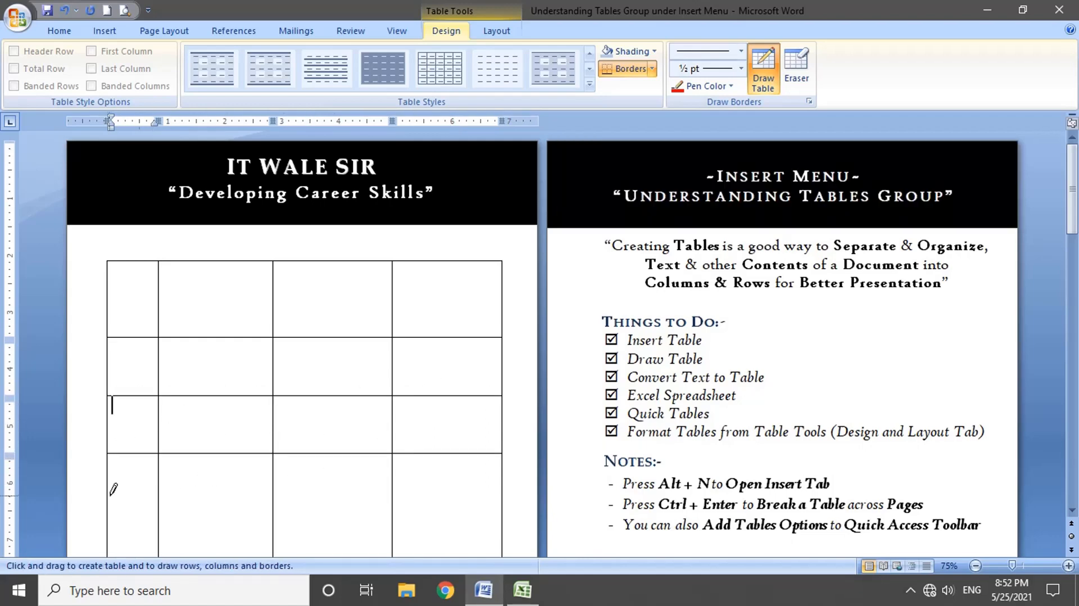
left_click_drag(113, 490, 488, 487)
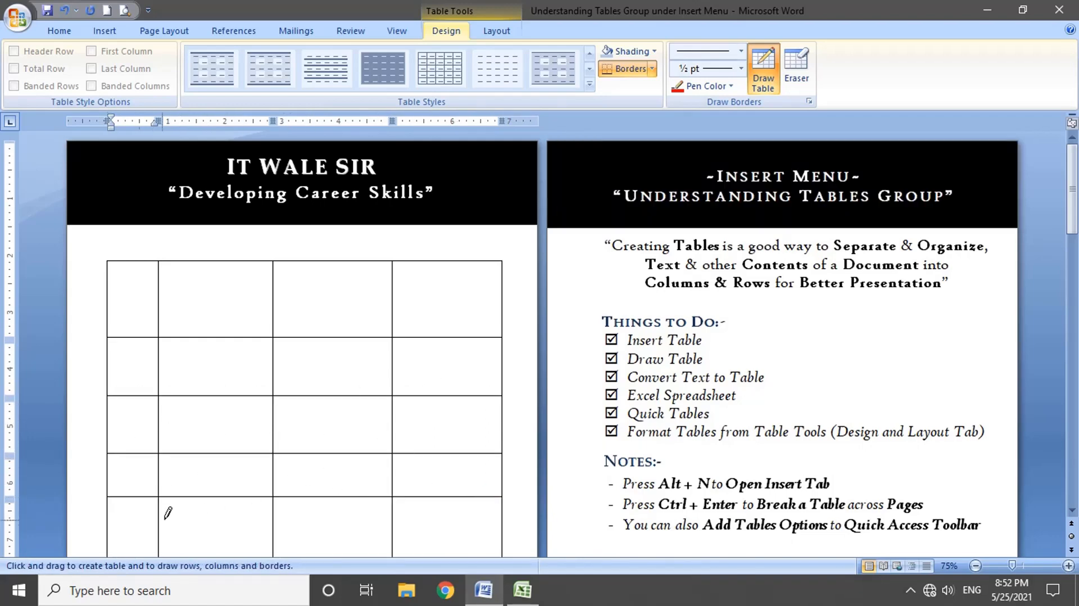
left_click_drag(110, 532, 500, 535)
mouse_move(336, 260)
left_mouse_down()
mouse_move(332, 548)
mouse_move(336, 376)
left_mouse_up()
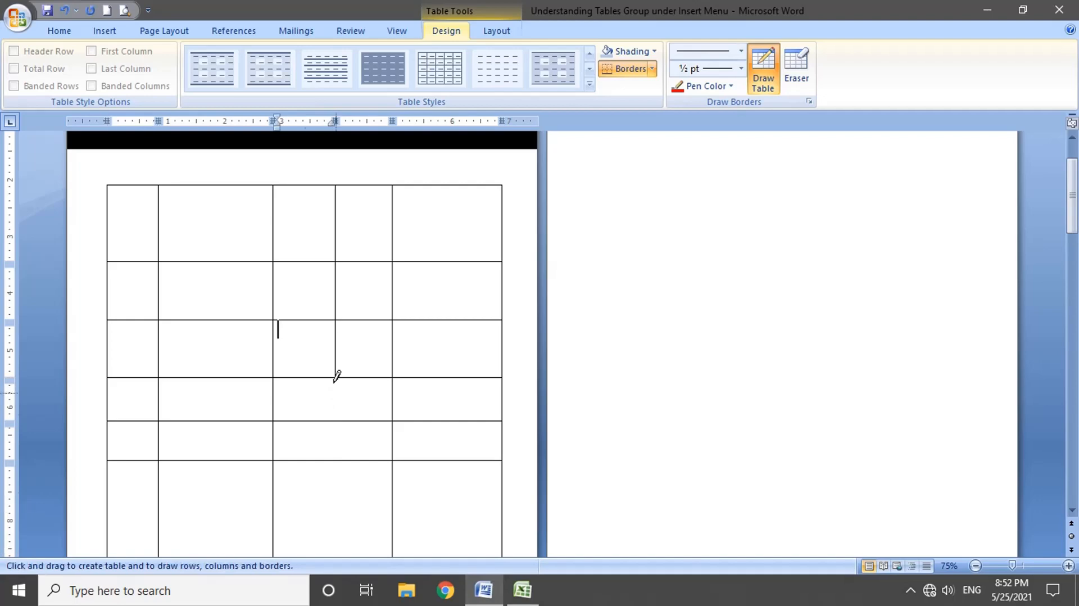
left_click_drag(279, 342, 385, 348)
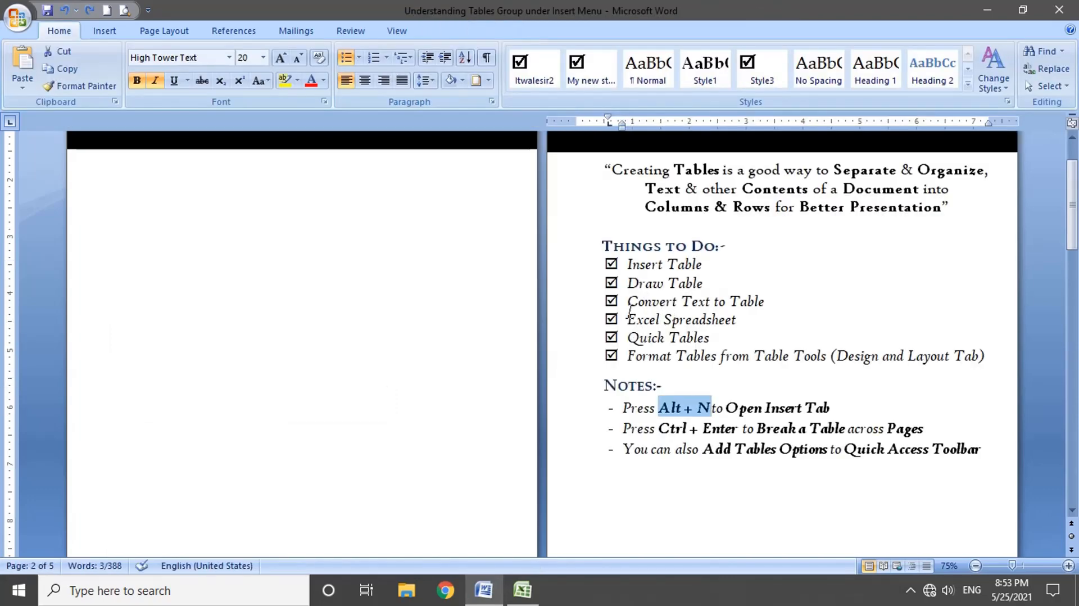
Convert the six-item Things to Do list into a one-column table with the text separated at paragraphs.
left_click_drag(628, 302, 751, 306)
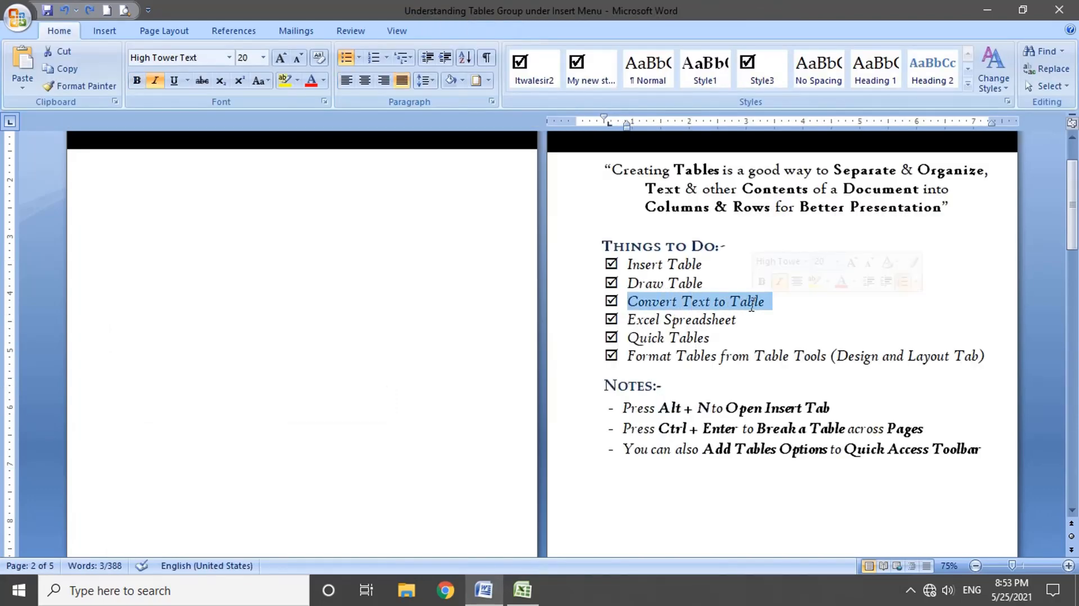
mouse_move(988, 355)
left_mouse_down()
mouse_move(809, 338)
mouse_move(648, 280)
mouse_move(630, 263)
left_mouse_up()
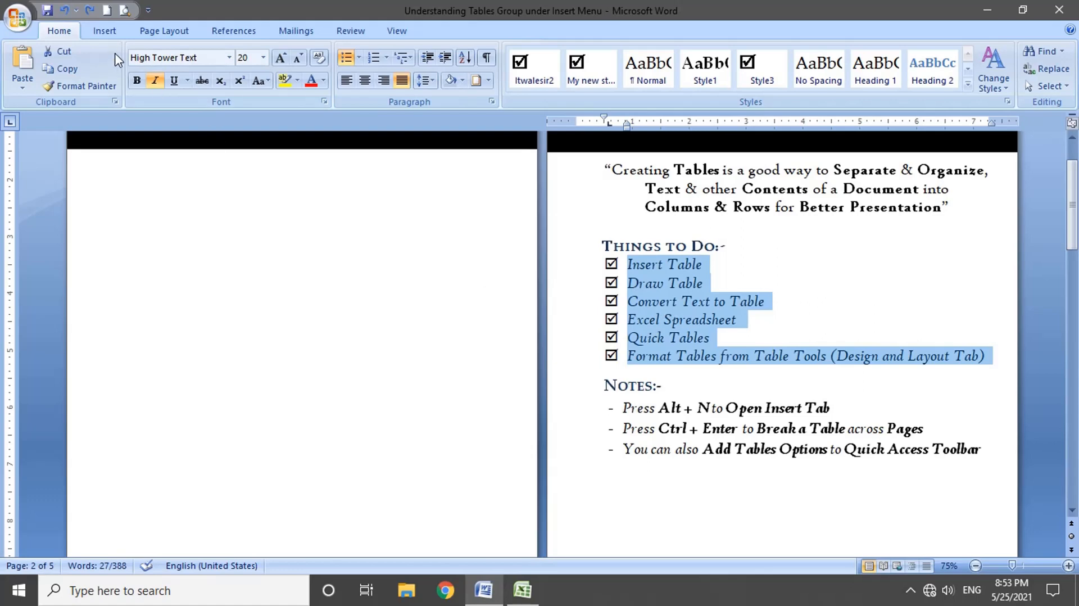
left_click(105, 33)
left_click(123, 76)
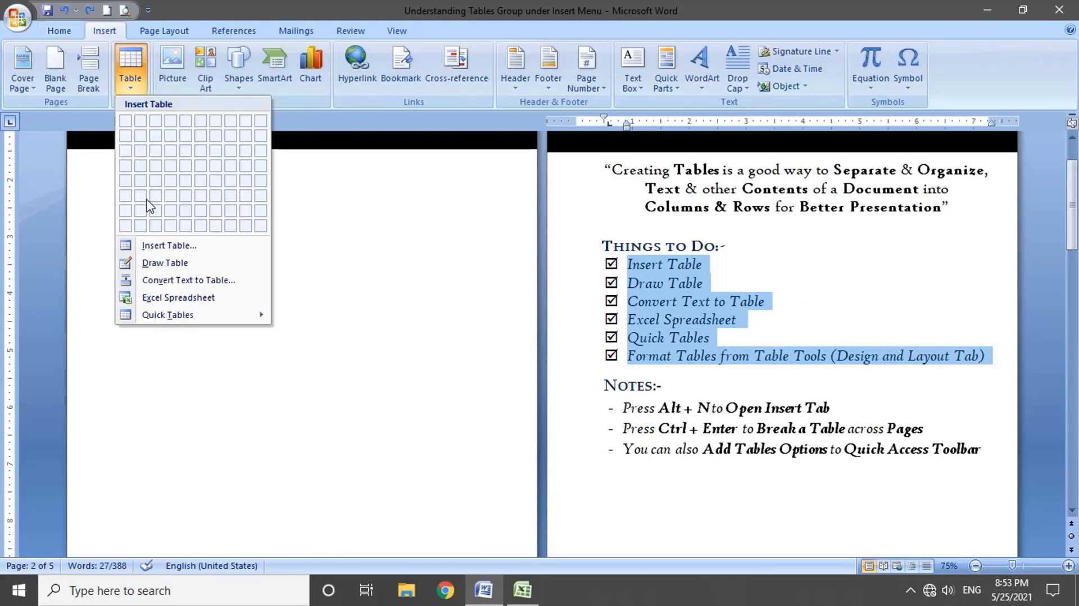
left_click(191, 281)
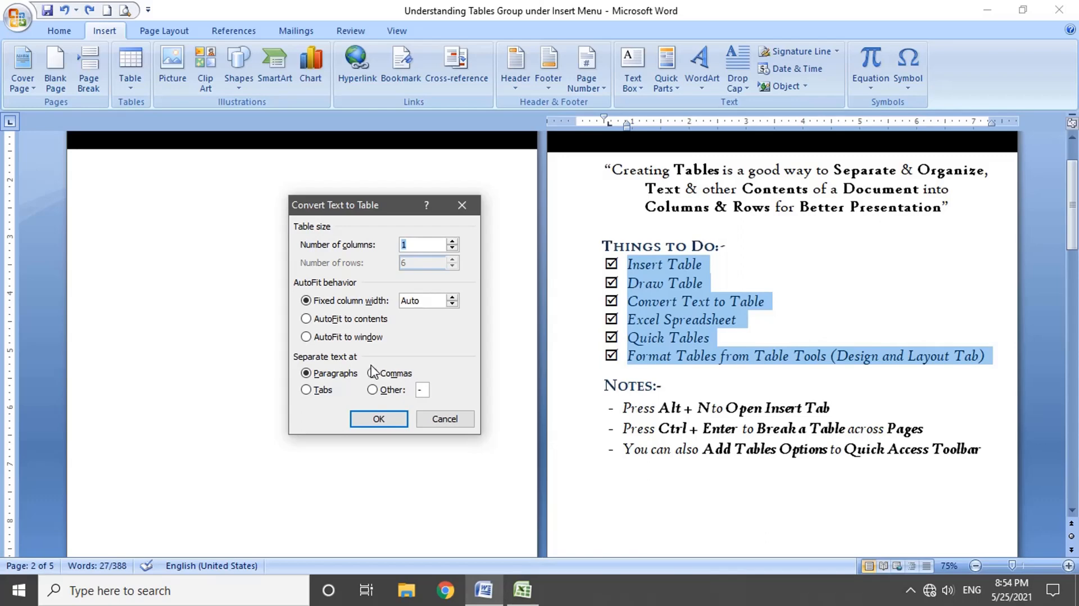
left_click(306, 390)
left_click(372, 390)
left_click(309, 374)
left_click(379, 425)
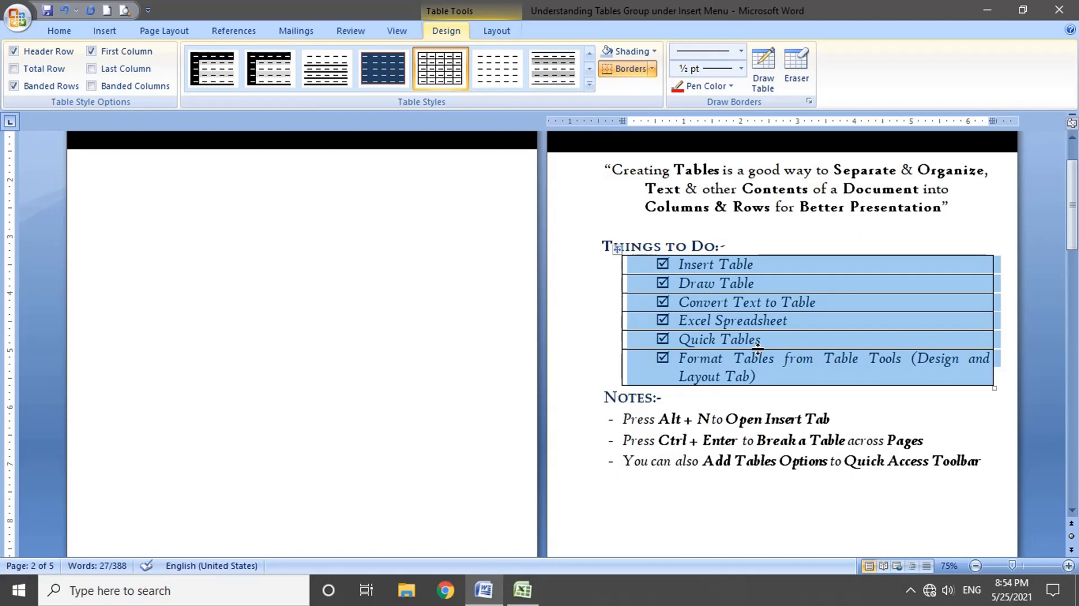
Decrease the indent of the items in the converted table and align the table's edge with the Things to Do heading.
key("alt+n")
left_click(59, 31)
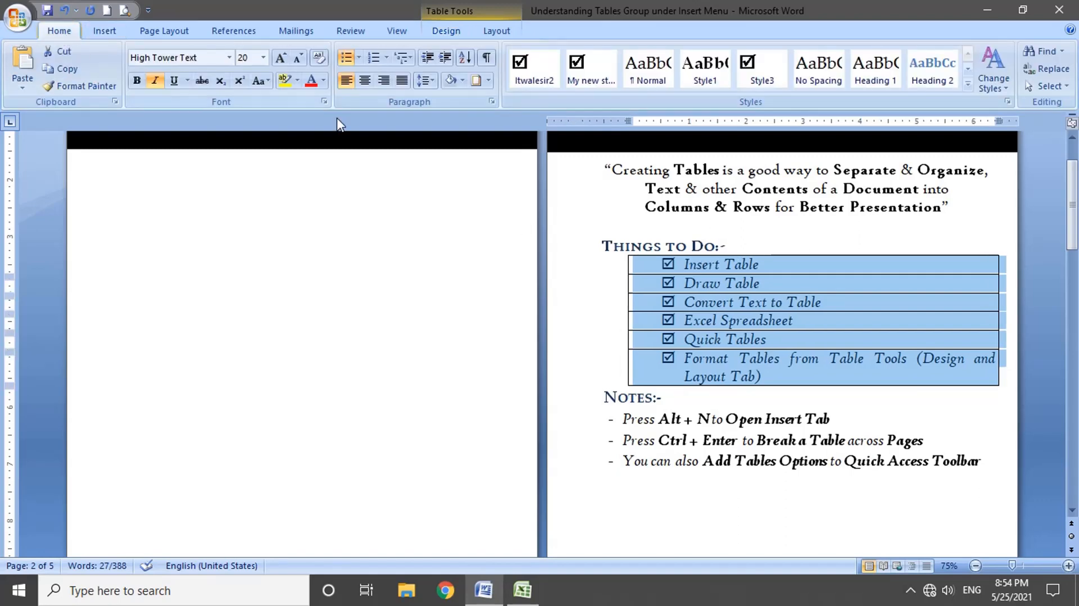
left_click(427, 57)
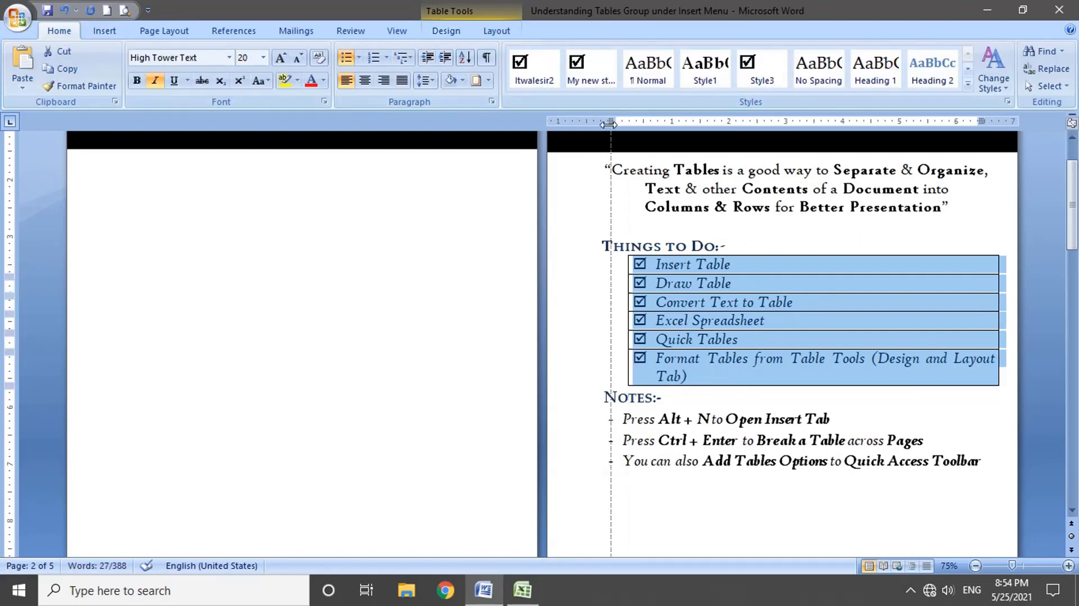
left_click_drag(628, 120, 603, 123)
Insert an Excel spreadsheet on the blank first page and enlarge it to show columns A to J and 14 rows.
left_click(308, 188)
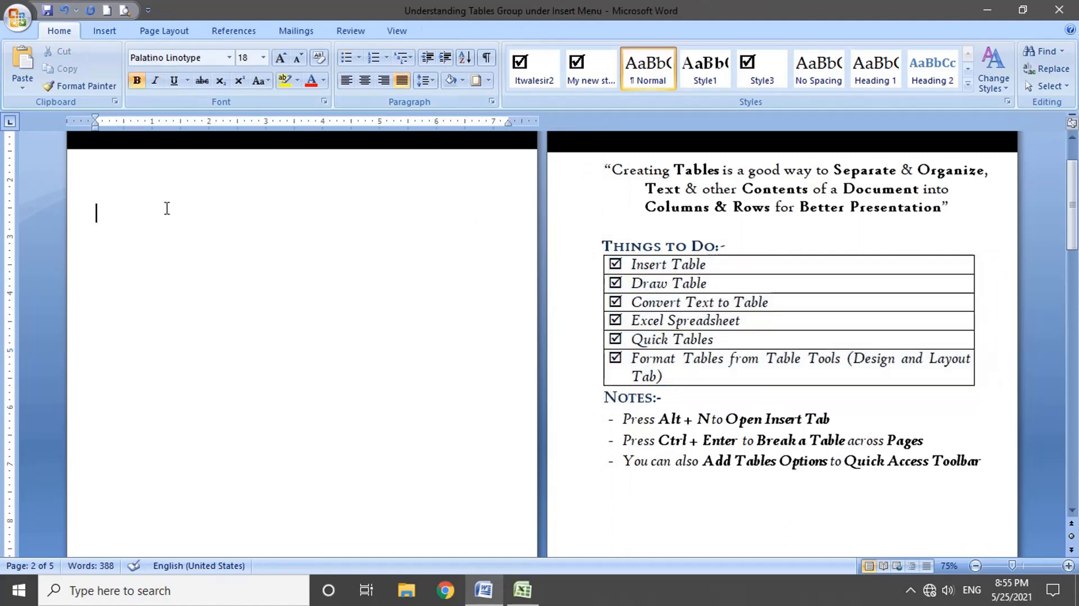
key("alt+n")
key("t")
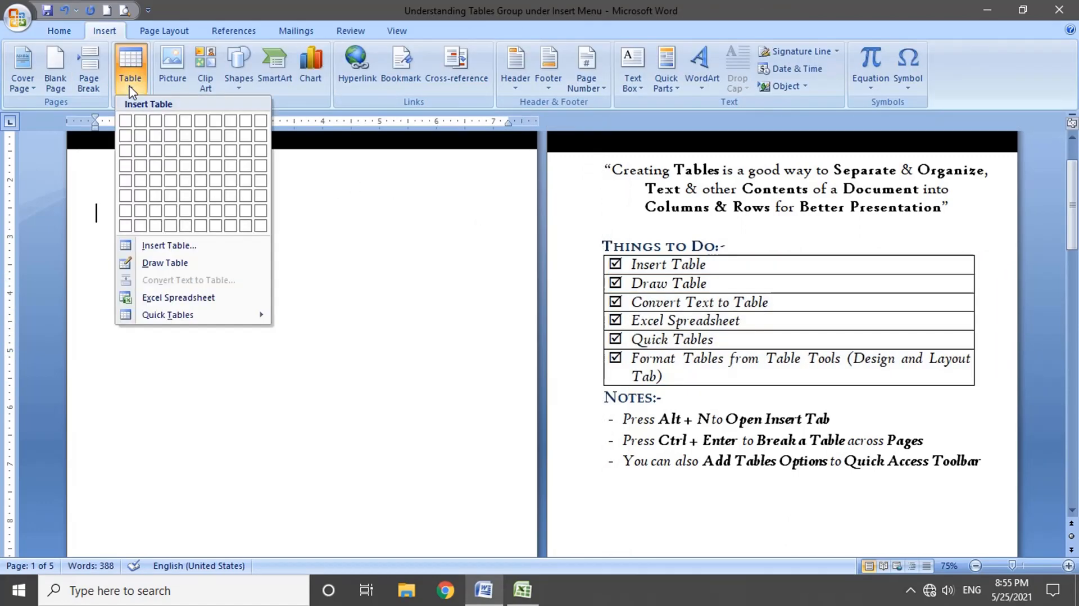
left_click(171, 304)
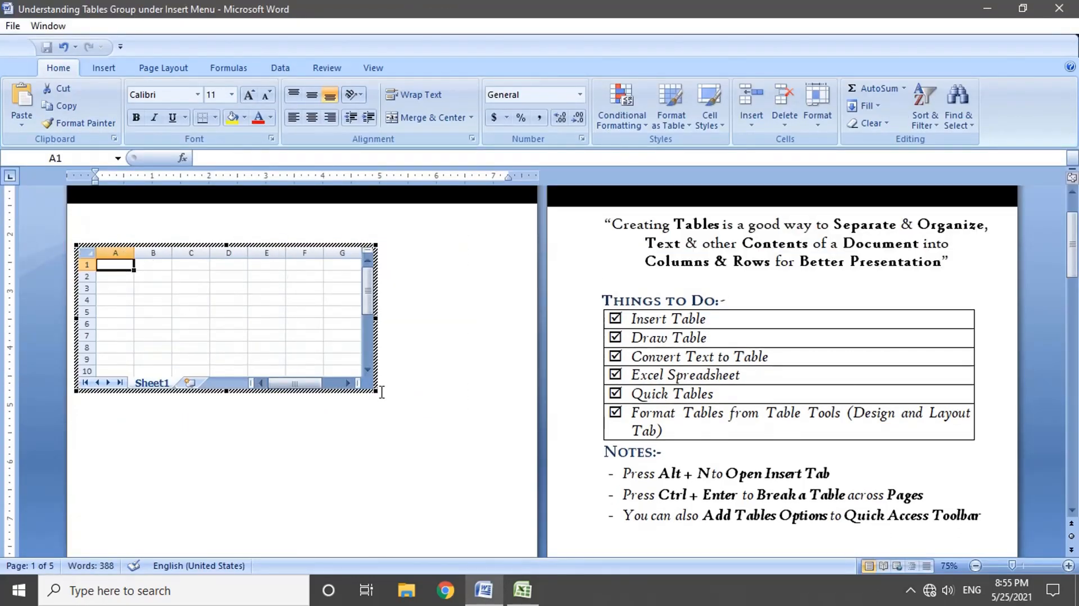
left_click_drag(381, 387, 412, 403)
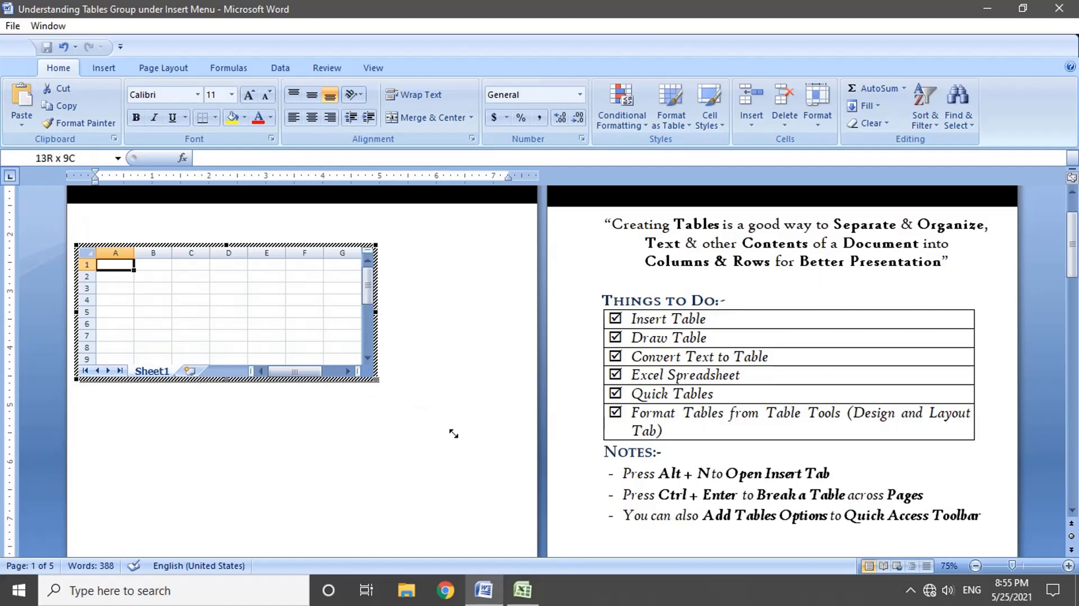
left_click_drag(453, 434, 487, 444)
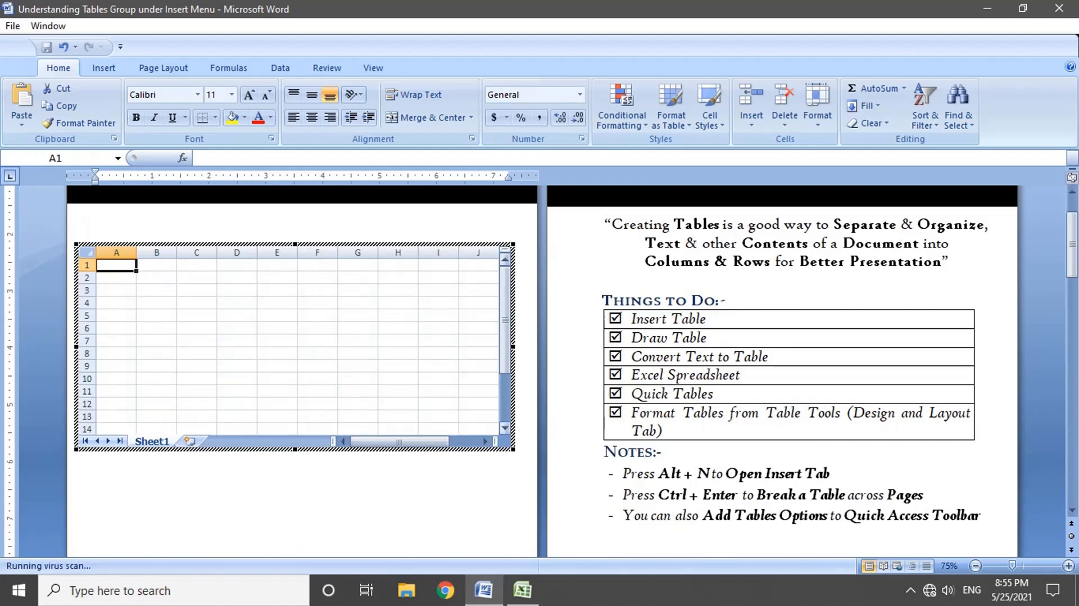
left_click(646, 396)
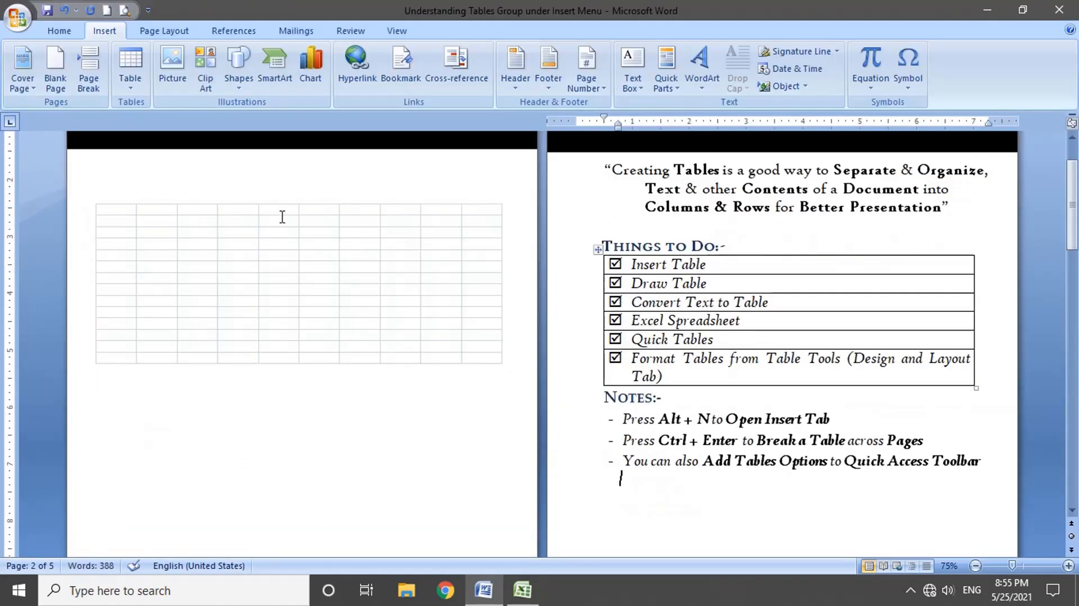
Reopen the embedded spreadsheet for editing, select cells A1:E12 and return to the document.
double_click(254, 257)
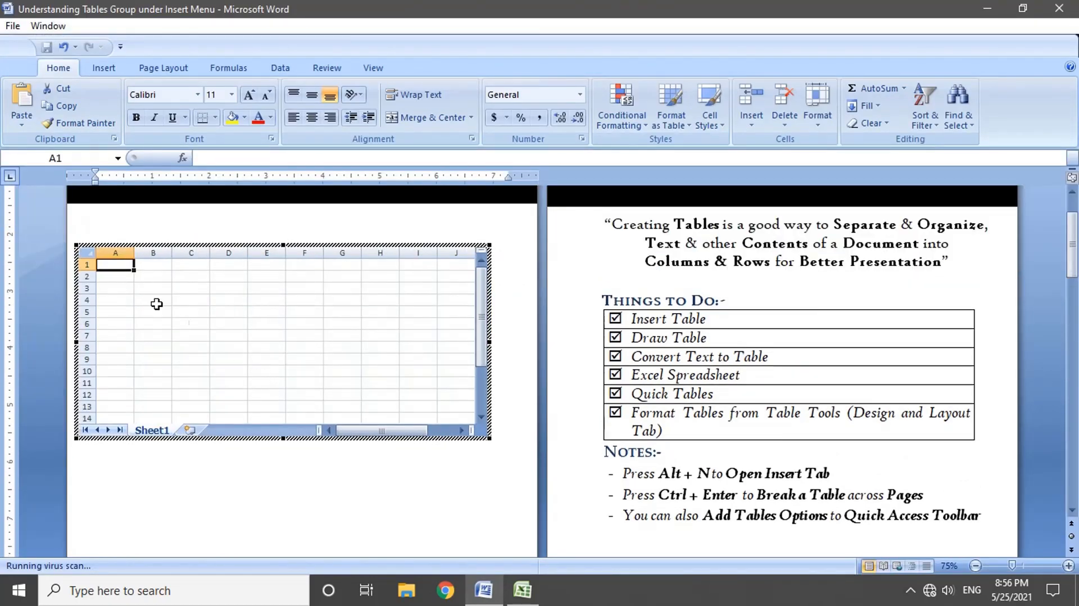
left_click_drag(113, 265, 279, 389)
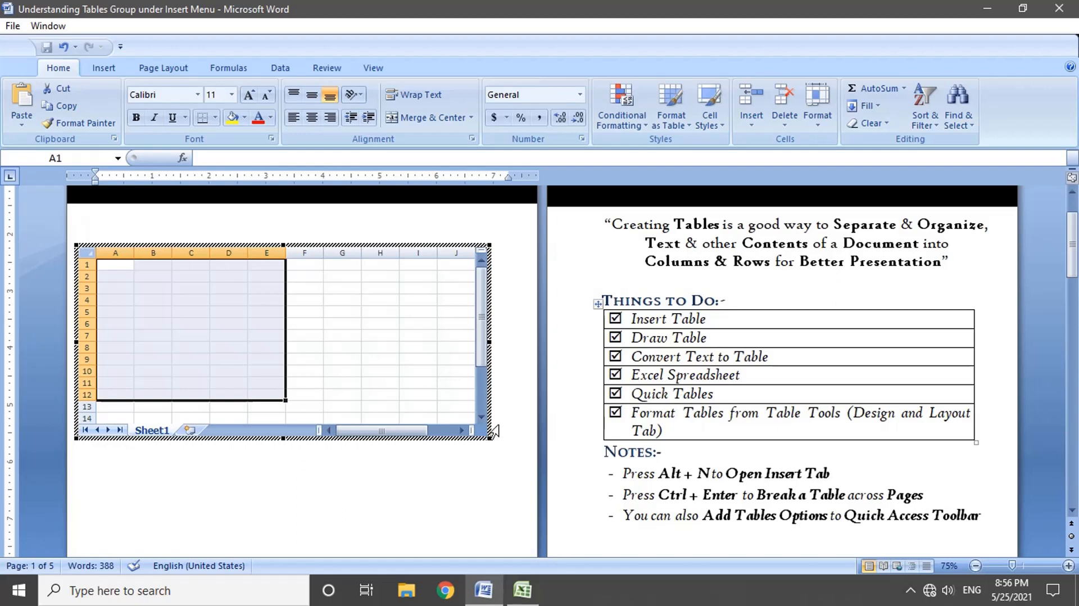
left_click(387, 444)
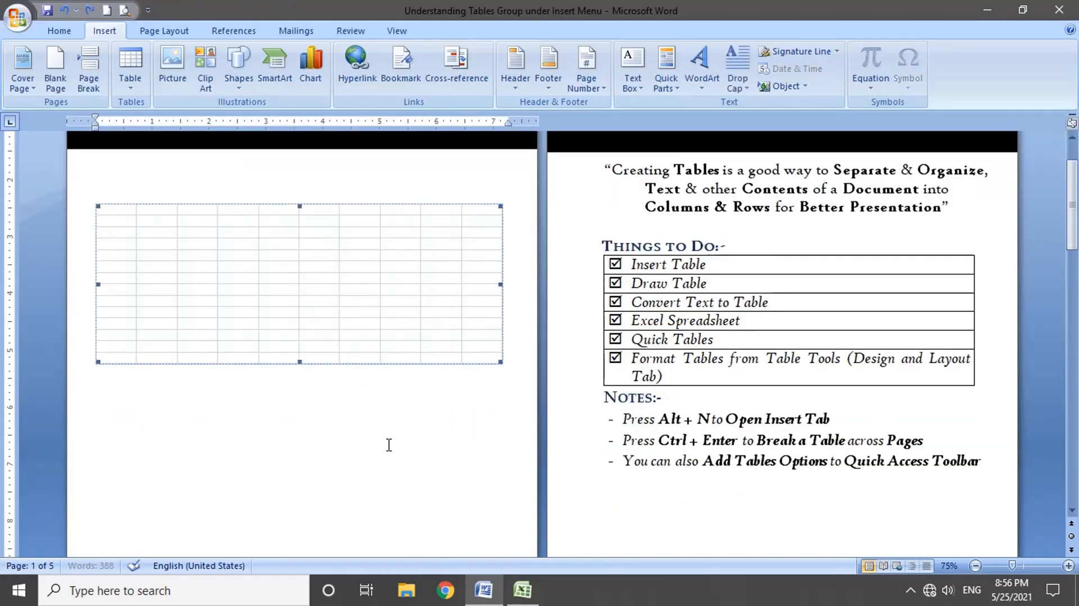
Insert the Calendar 2 quick table enlarged to about 7 inches wide on the blank page, and undo both changes.
left_click(130, 79)
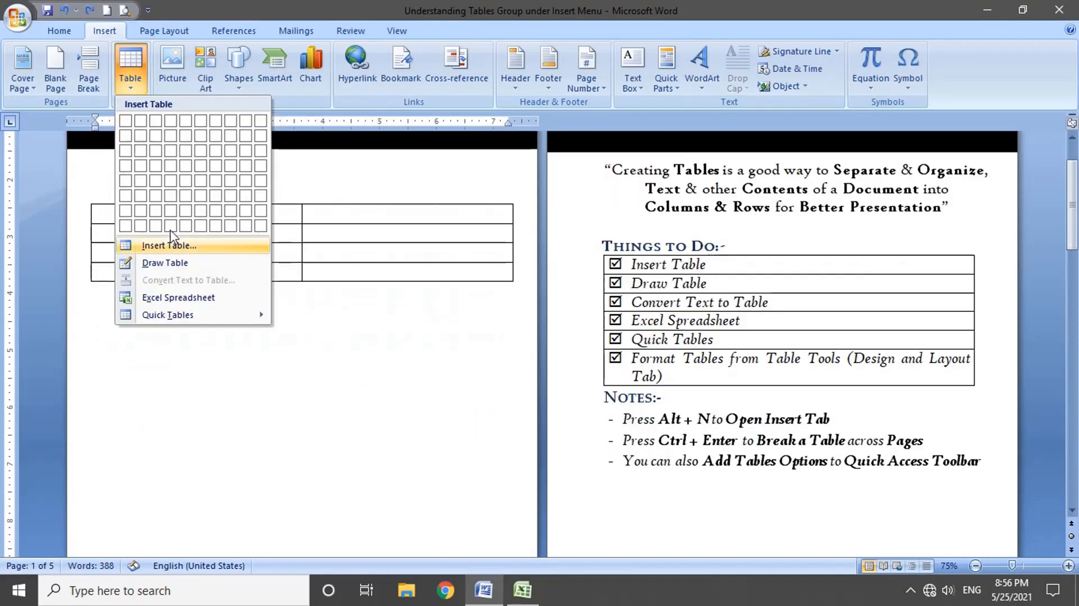
mouse_move(191, 319)
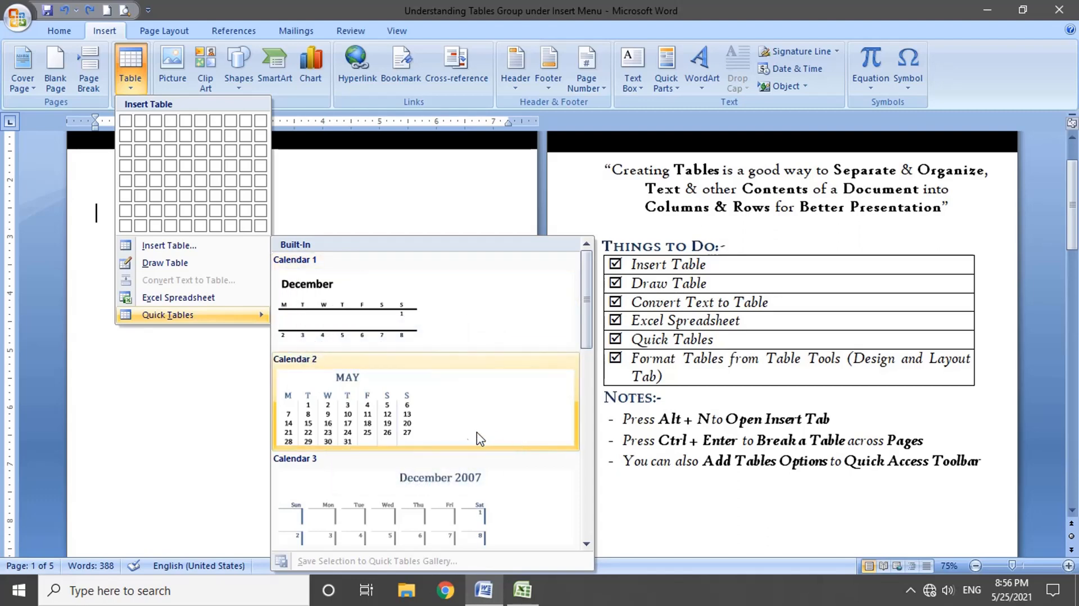
left_click(363, 421)
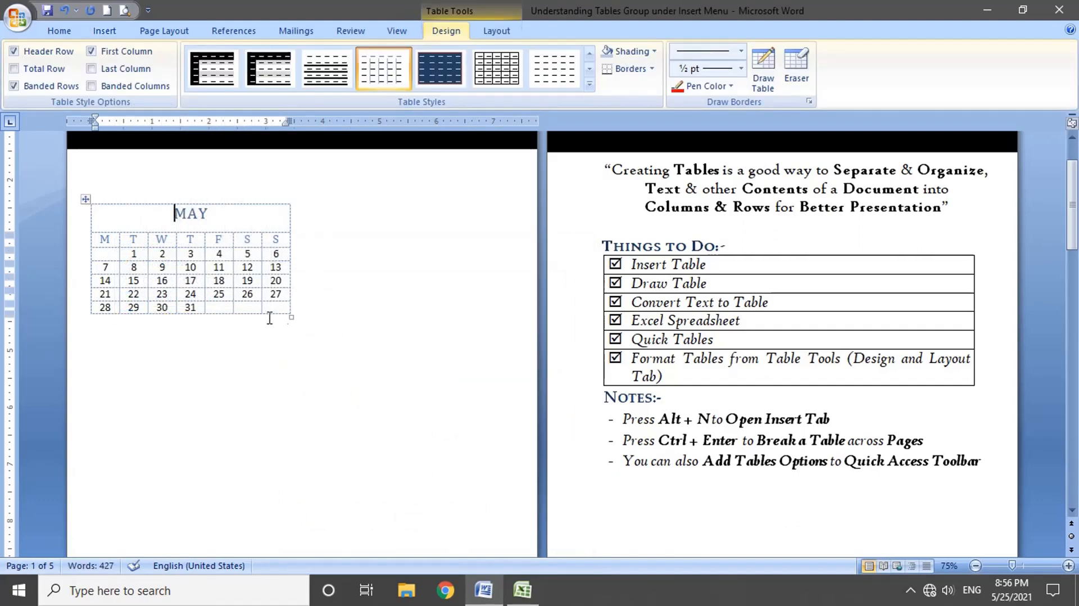
left_click_drag(291, 317, 499, 381)
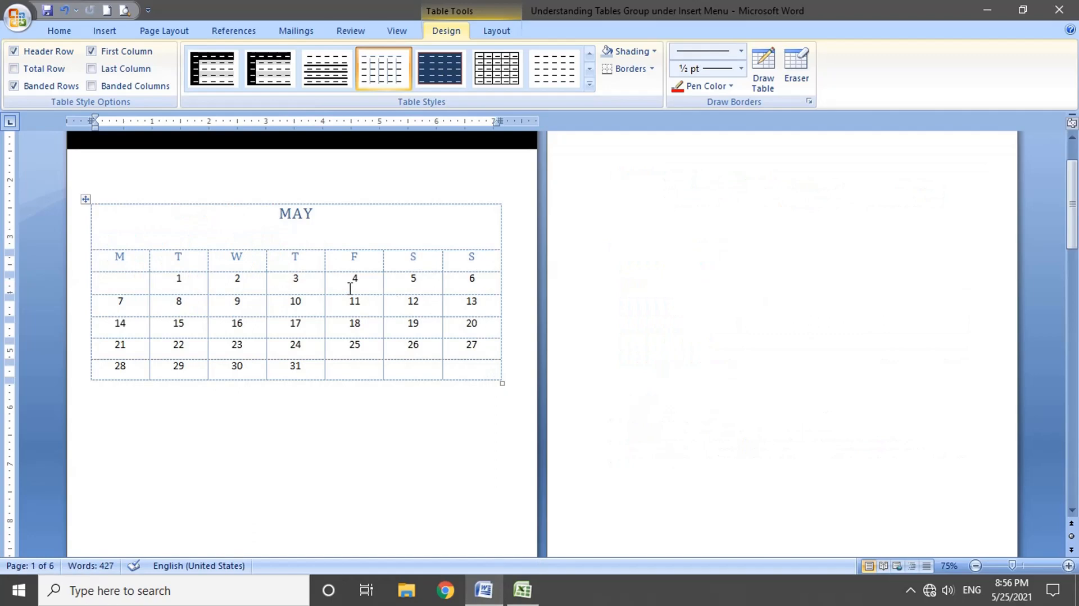
key("ctrl+z")
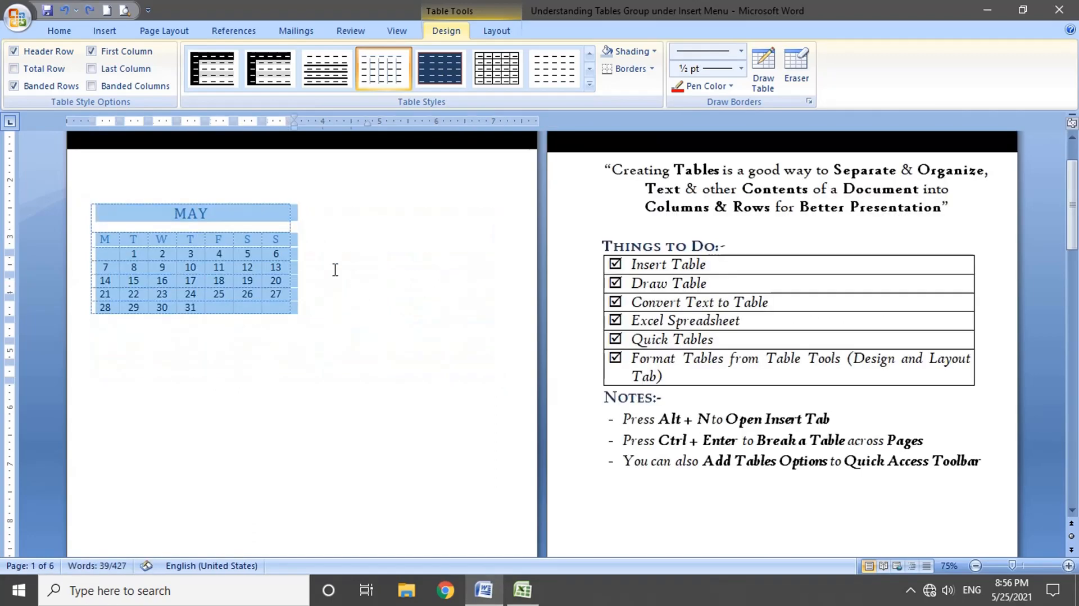
key("ctrl+z")
Insert the Tabular List quick table on the blank first page.
left_click(105, 31)
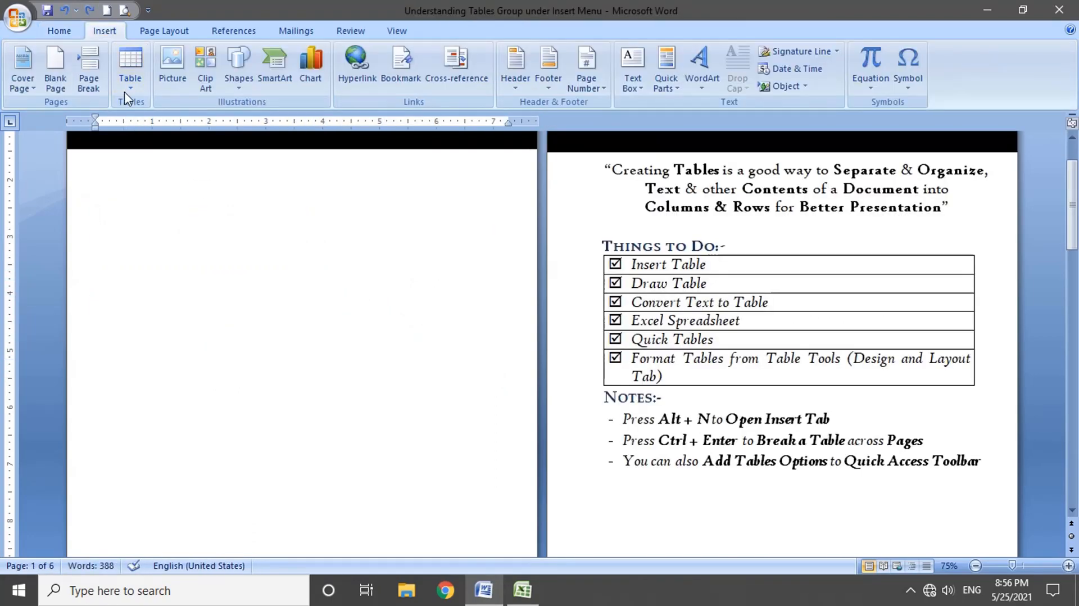
left_click(130, 70)
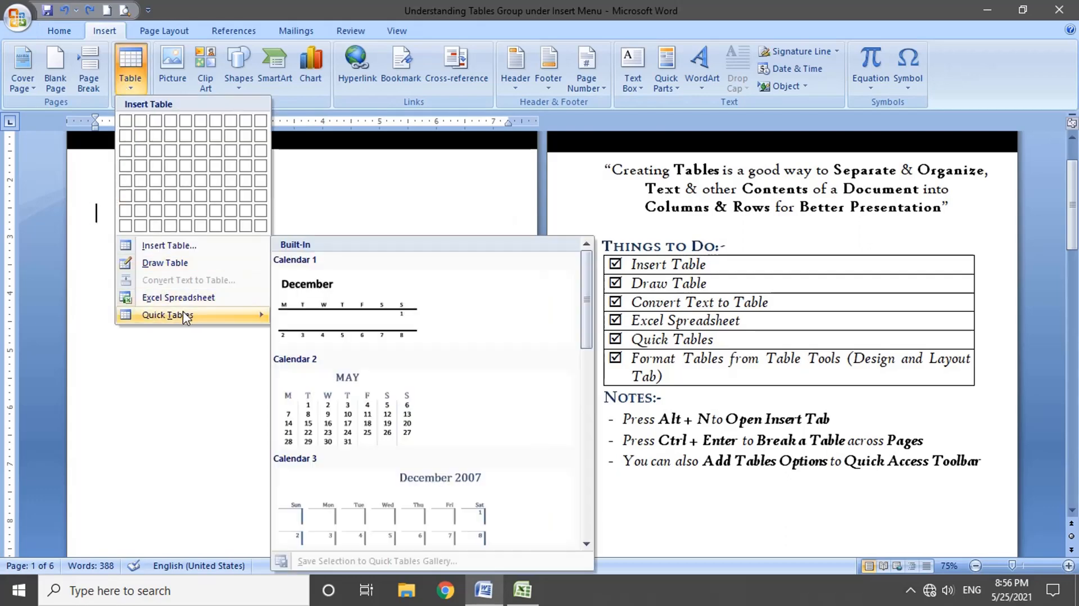
scroll(371, 322, "down", 3)
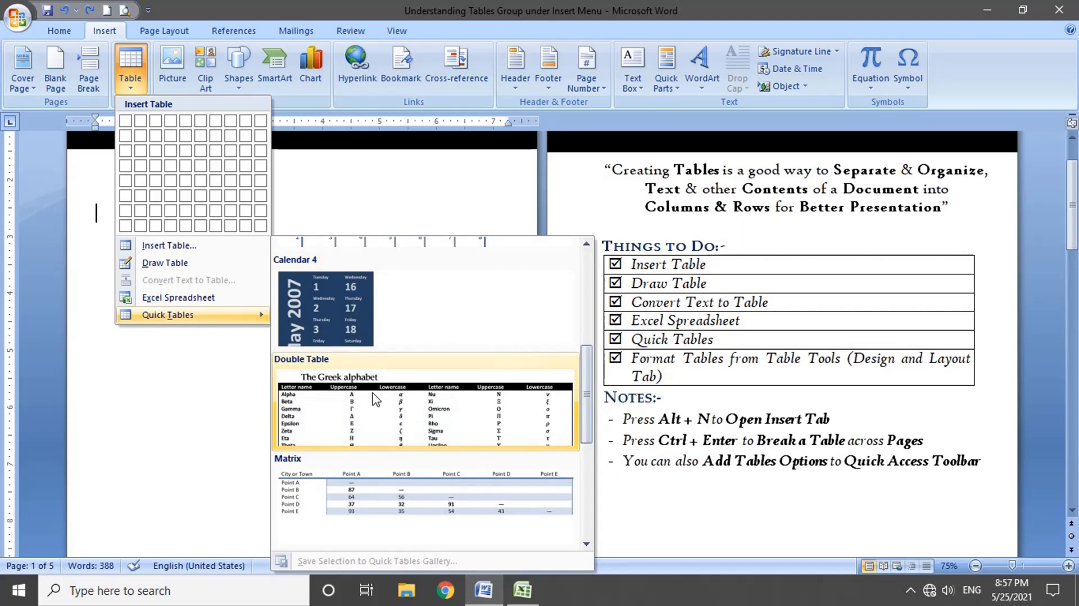
left_click(586, 544)
left_click(586, 544)
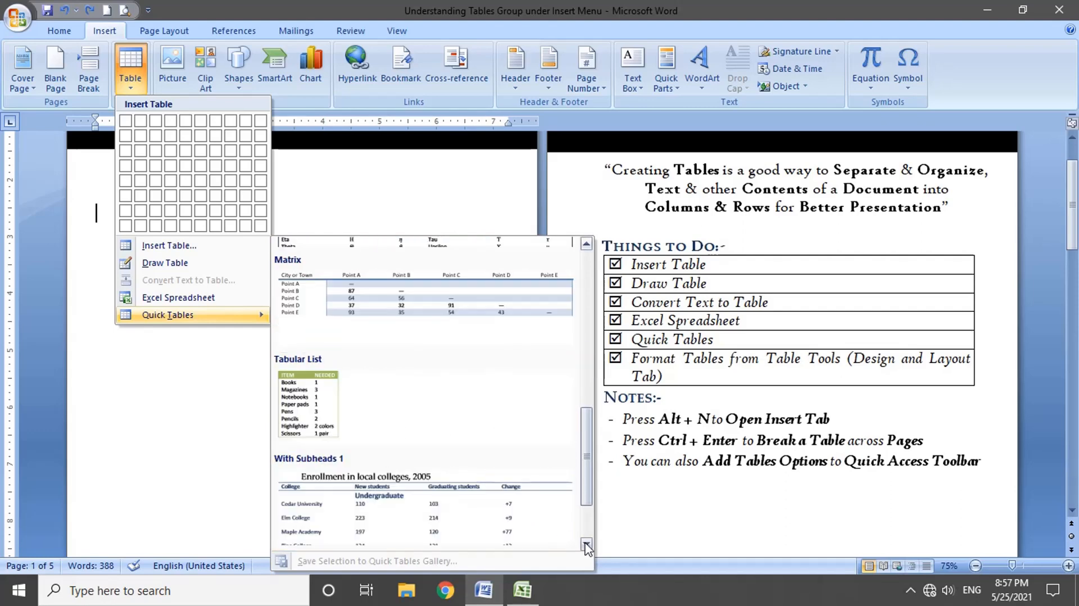
left_click(318, 406)
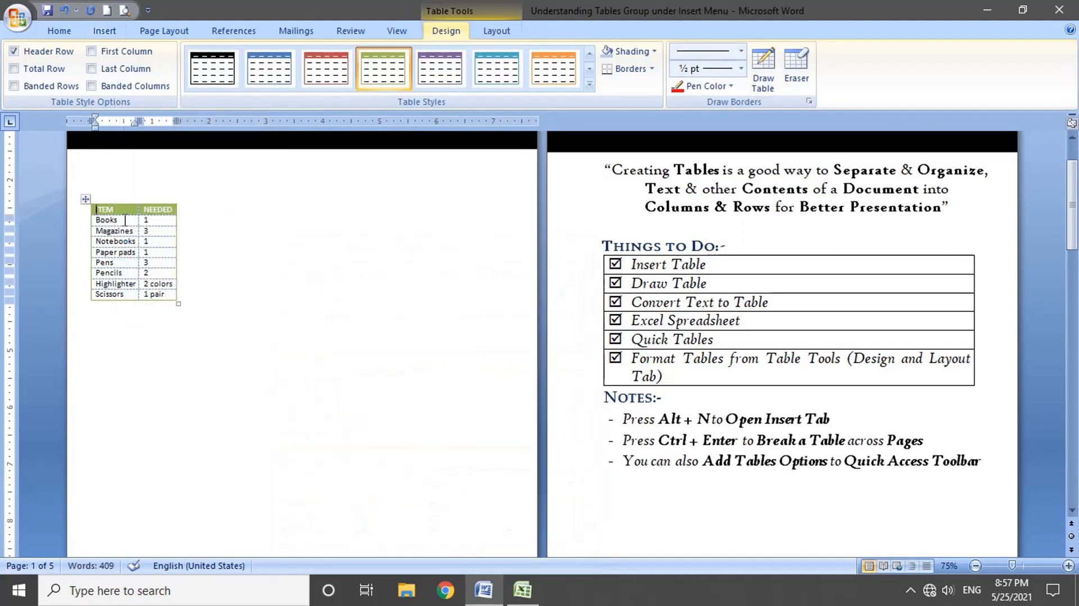
Enlarge the item list table to about 6.8 inches wide, and undo its resizing and insertion.
left_click_drag(178, 304, 475, 472)
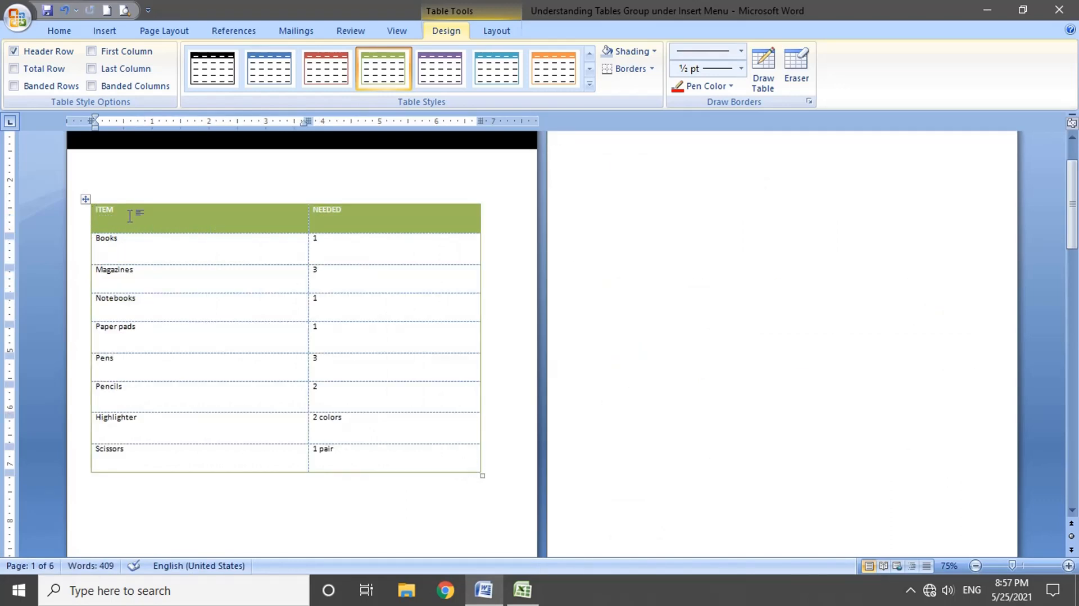
mouse_move(130, 215)
left_mouse_down()
mouse_move(344, 313)
mouse_move(347, 442)
left_mouse_up()
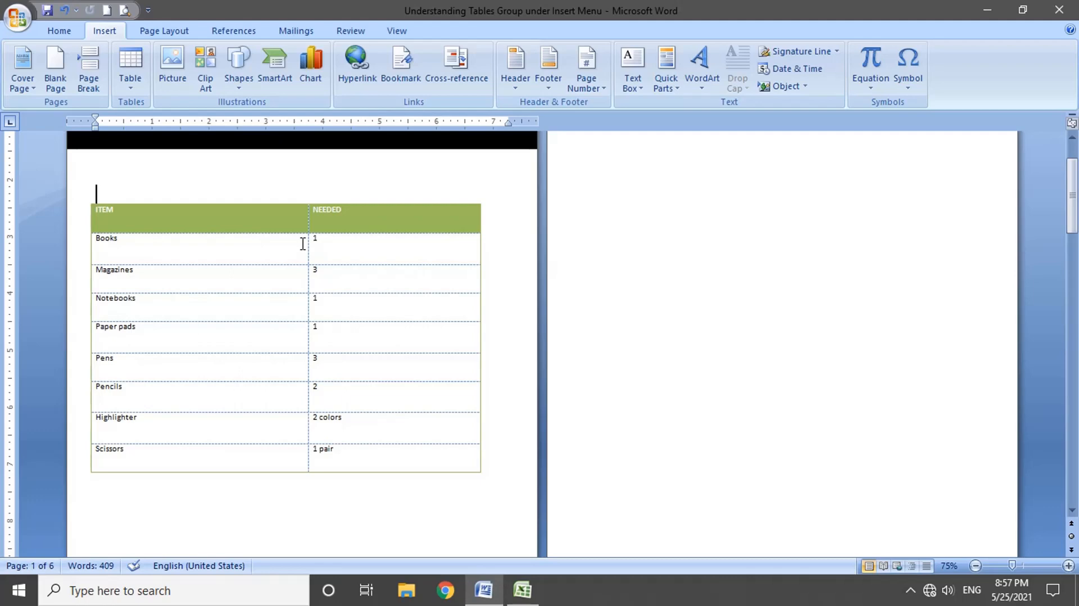
key("ctrl+z")
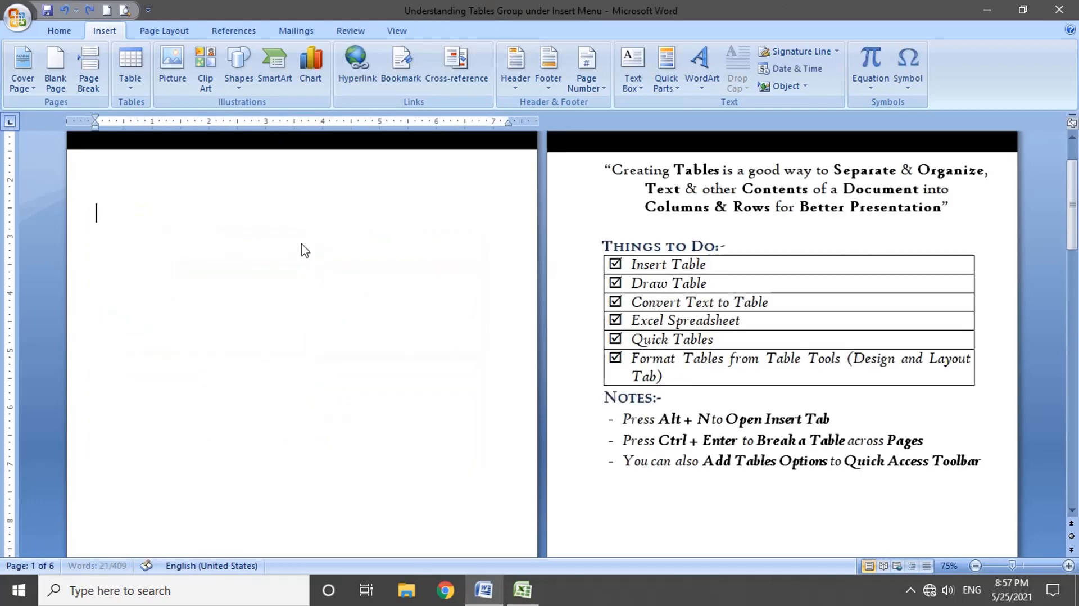
Copy the student results table A2:E7 from Sheet2 in Excel and paste it on Word's blank page with Keep Source Formatting and Link to Excel.
left_click(510, 594)
left_click_drag(557, 398, 66, 213)
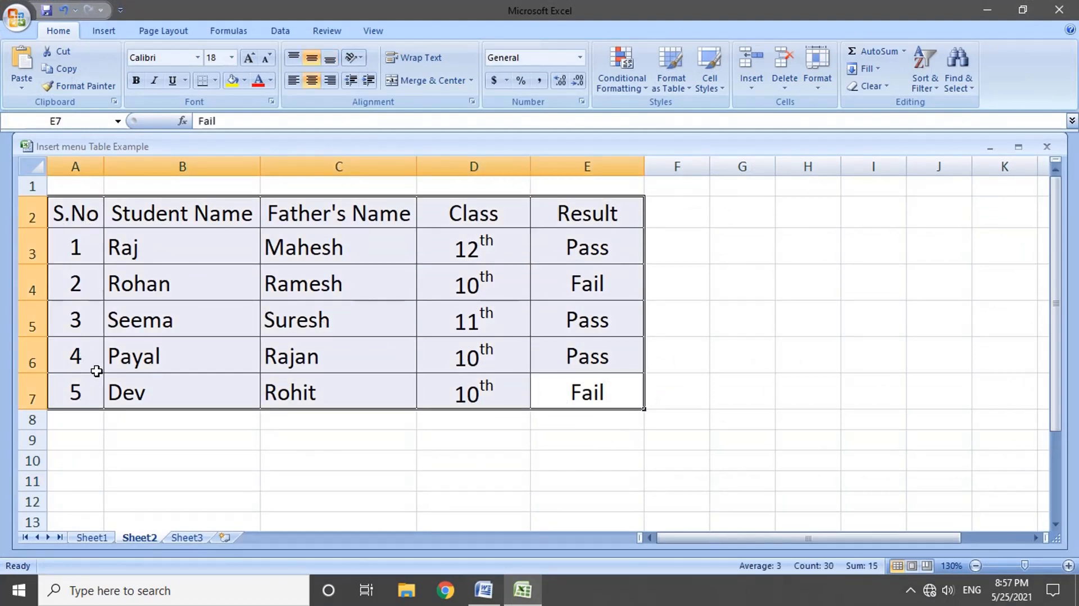
key("ctrl+c")
left_click(483, 593)
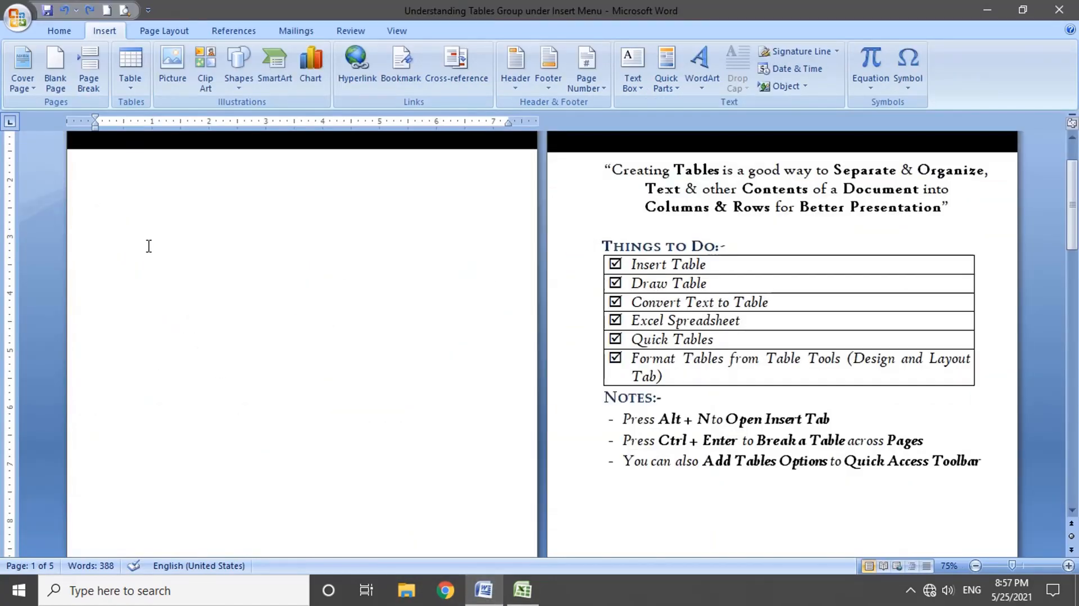
key("ctrl+v")
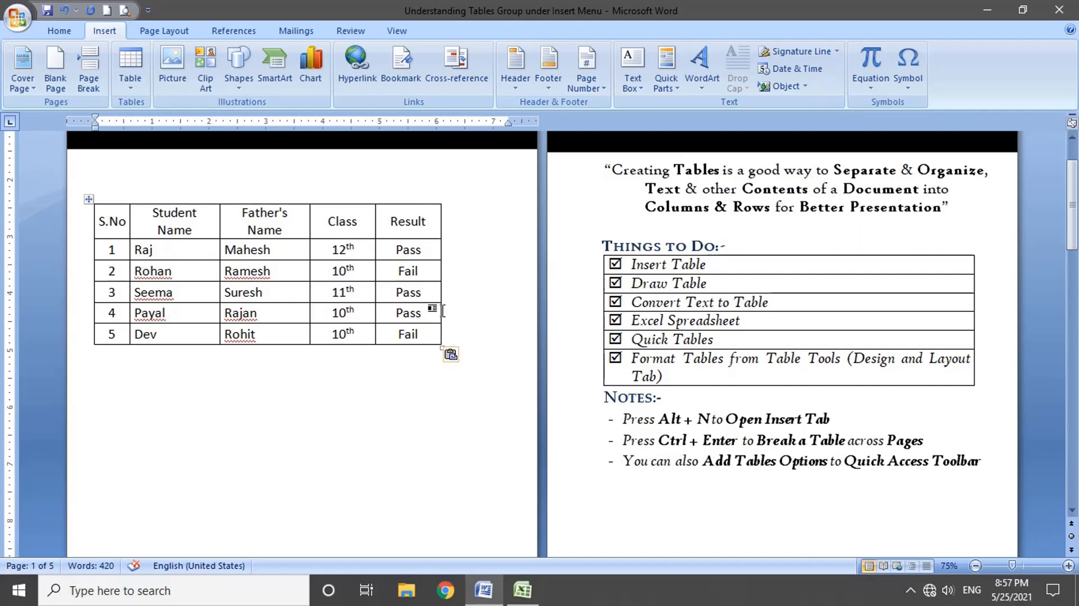
left_click(457, 355)
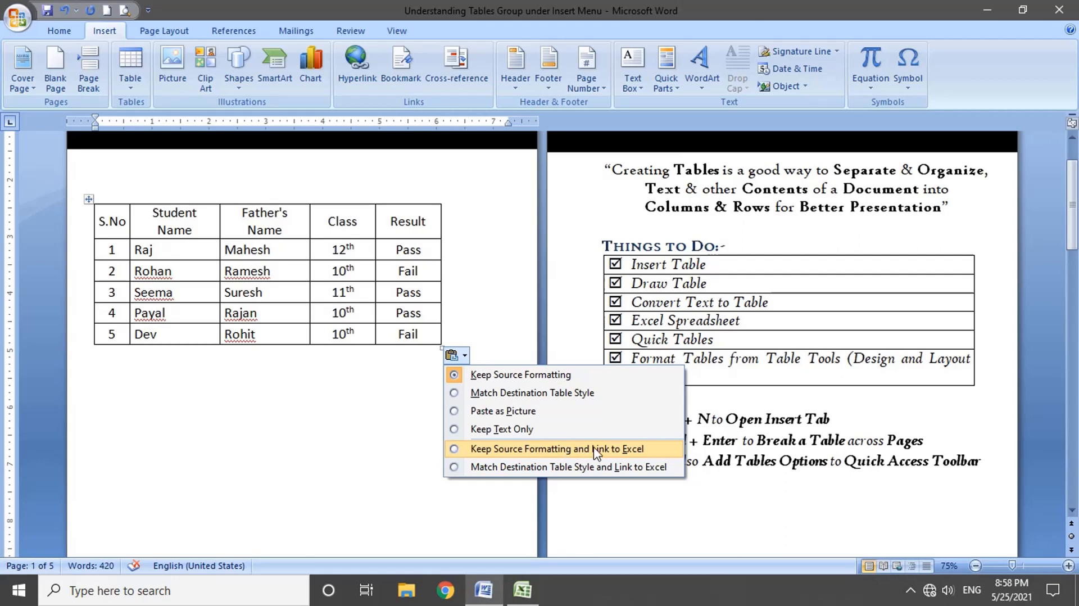
left_click(458, 450)
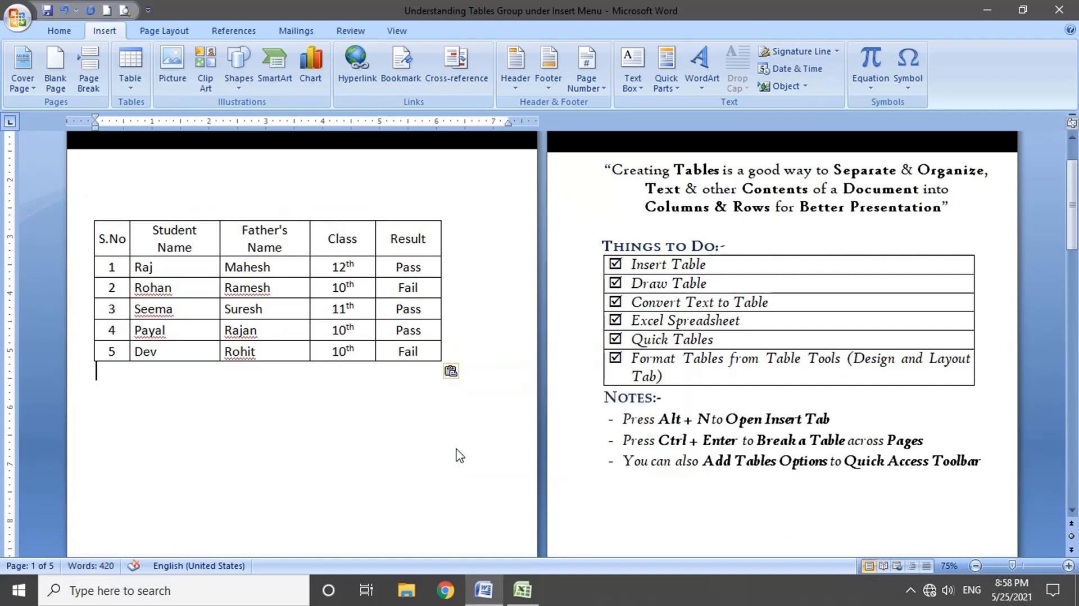
Switch to the Excel workbook and append the surname to the father's name in cell C5 of Sheet2.
left_click(528, 599)
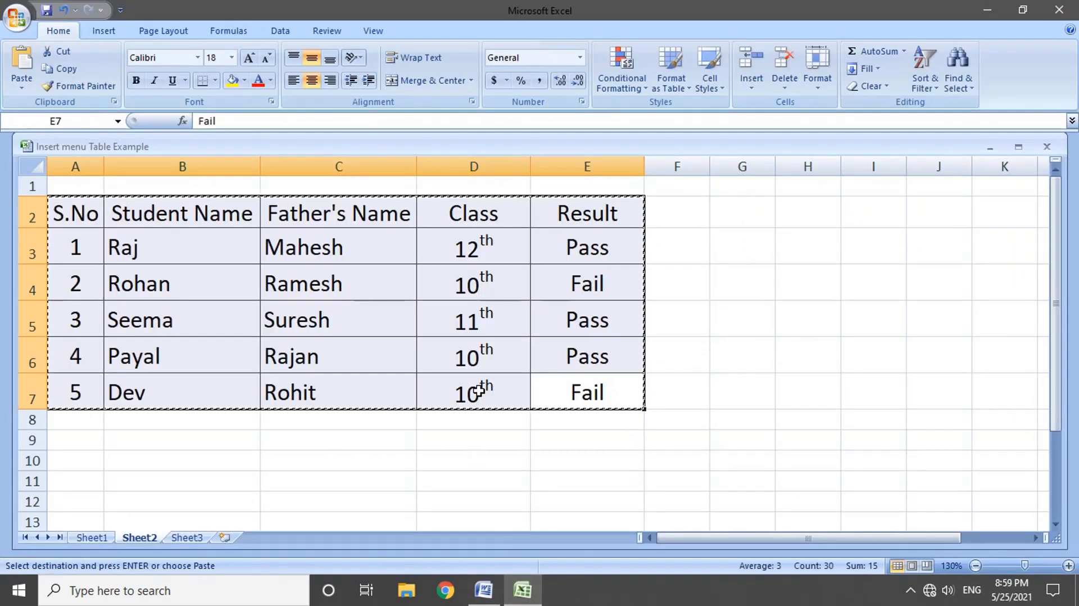
left_click(289, 319)
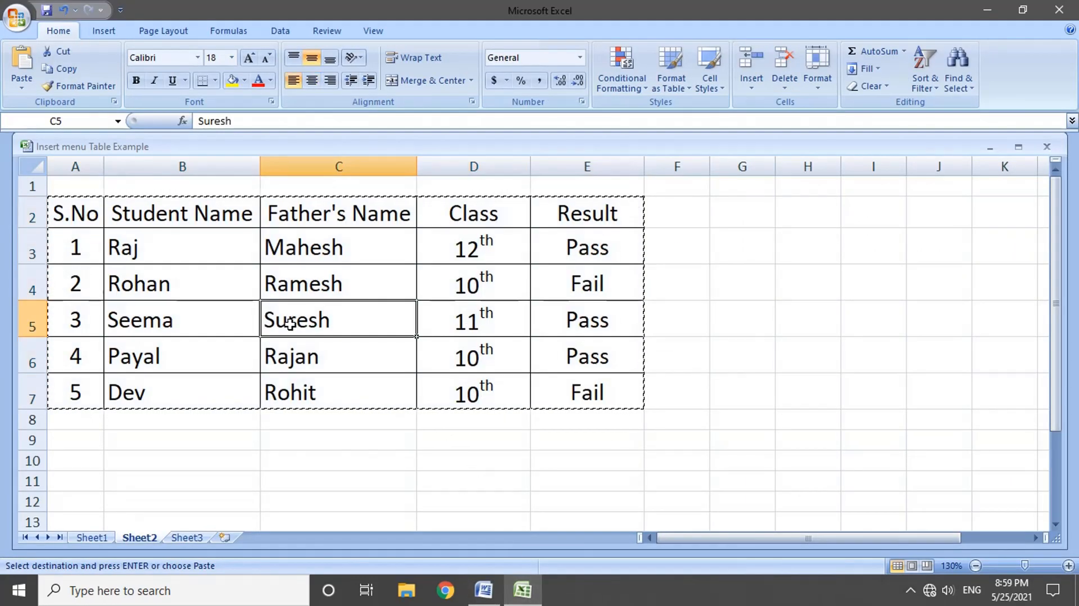
double_click(349, 318)
type("Verma")
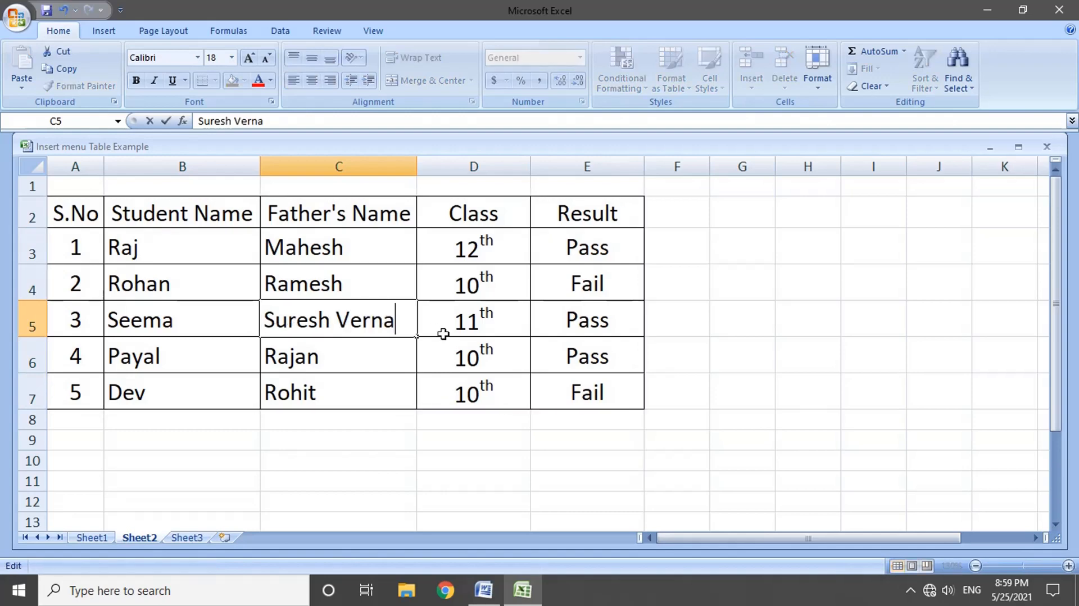
left_click(443, 334)
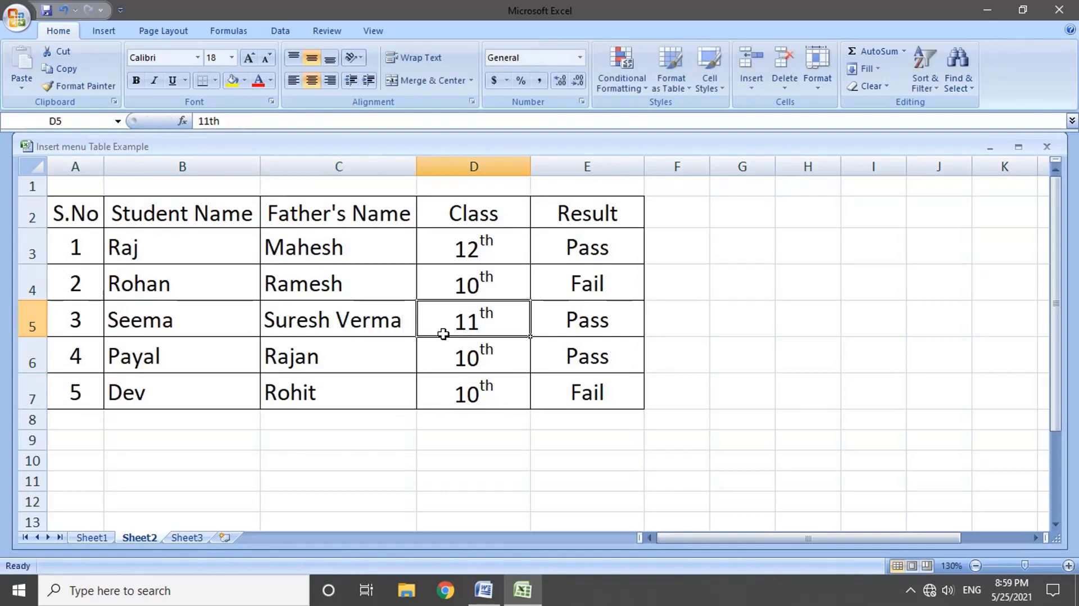
Set the class in cell D5 to 12th and the result in cell E5 to Fail.
double_click(477, 323)
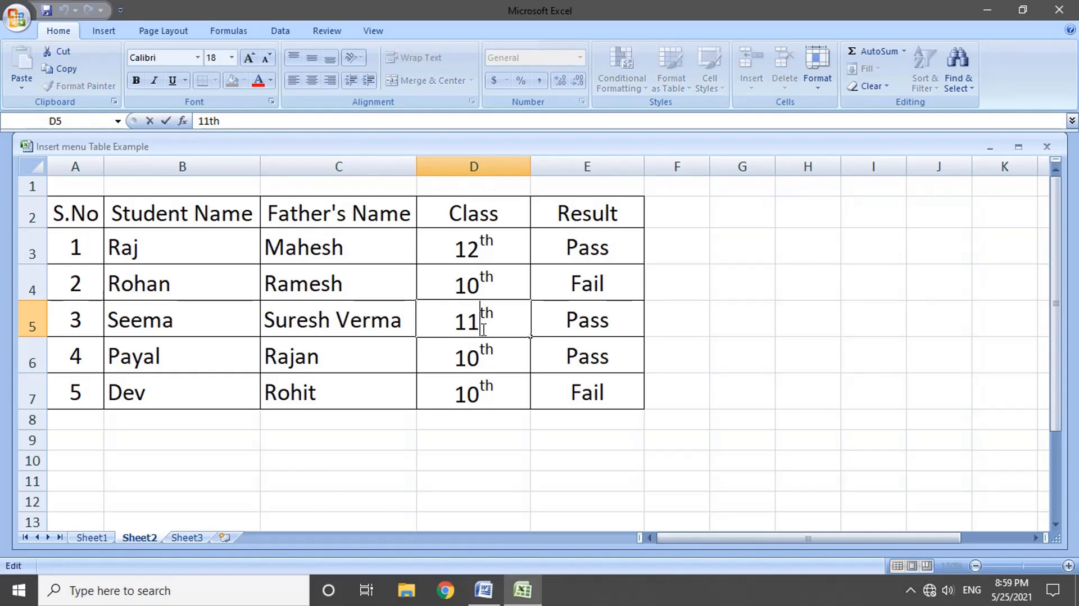
key("BackSpace")
type("2")
left_click(620, 332)
type("Fail")
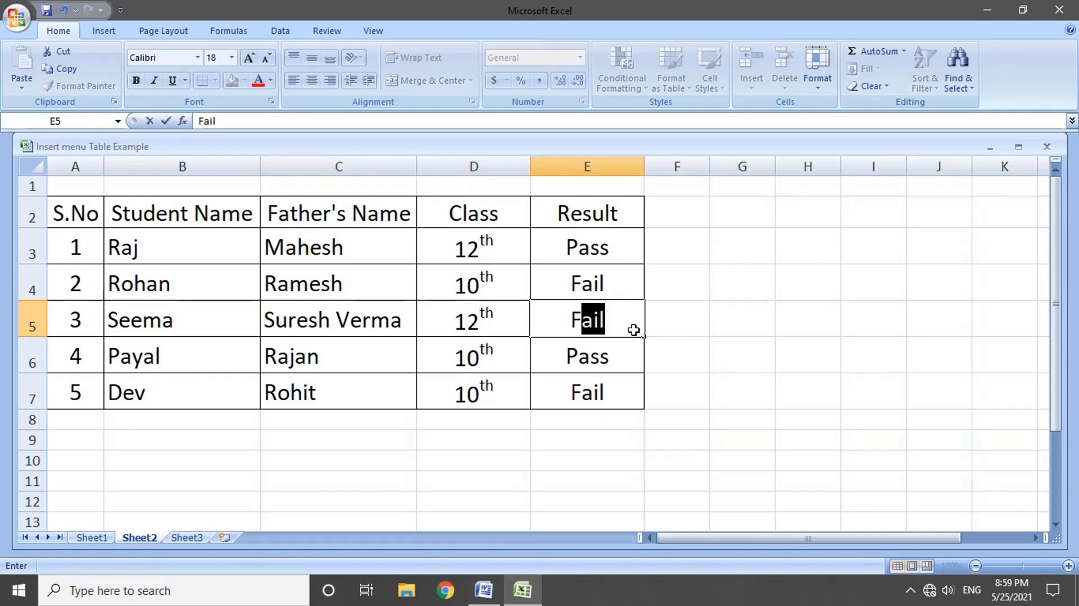
left_click(477, 387)
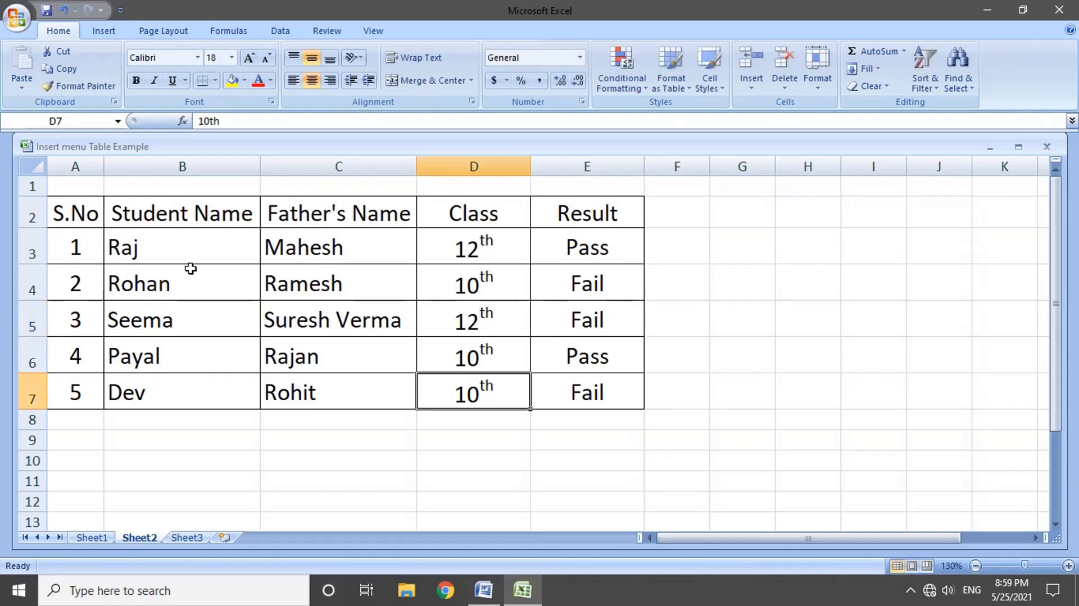
Switch back to Word, update the student table's link to Excel, and check the father's name, class and result in row 3.
left_click(483, 590)
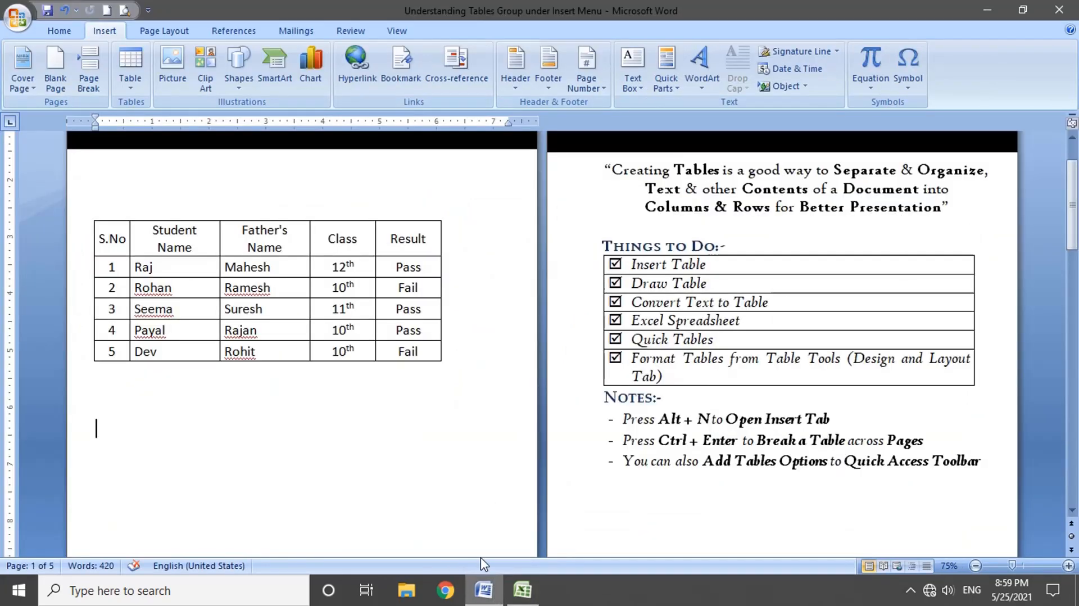
left_click(90, 217)
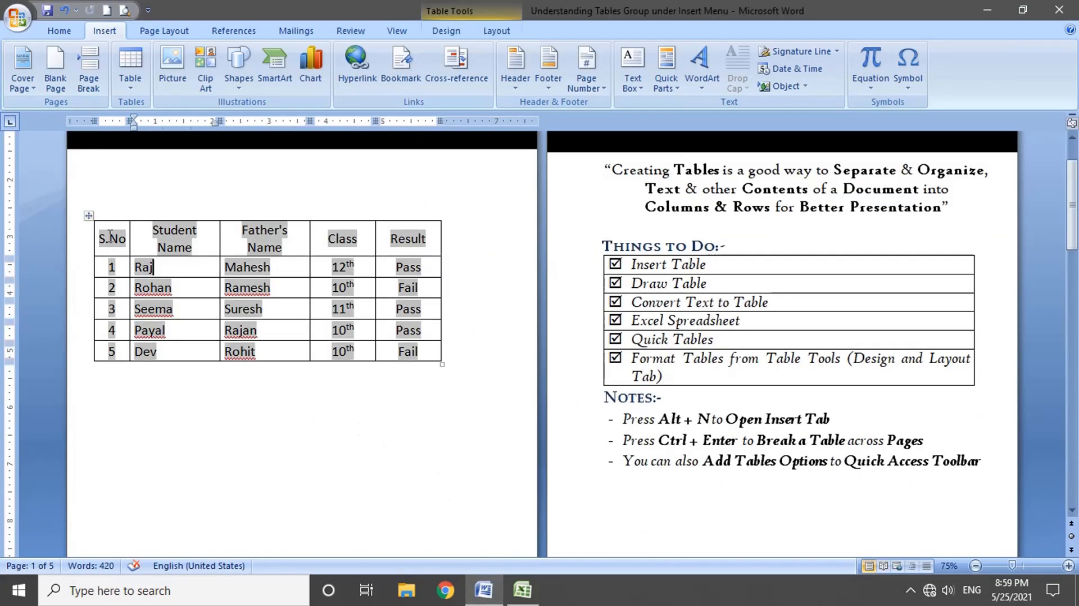
right_click(88, 217)
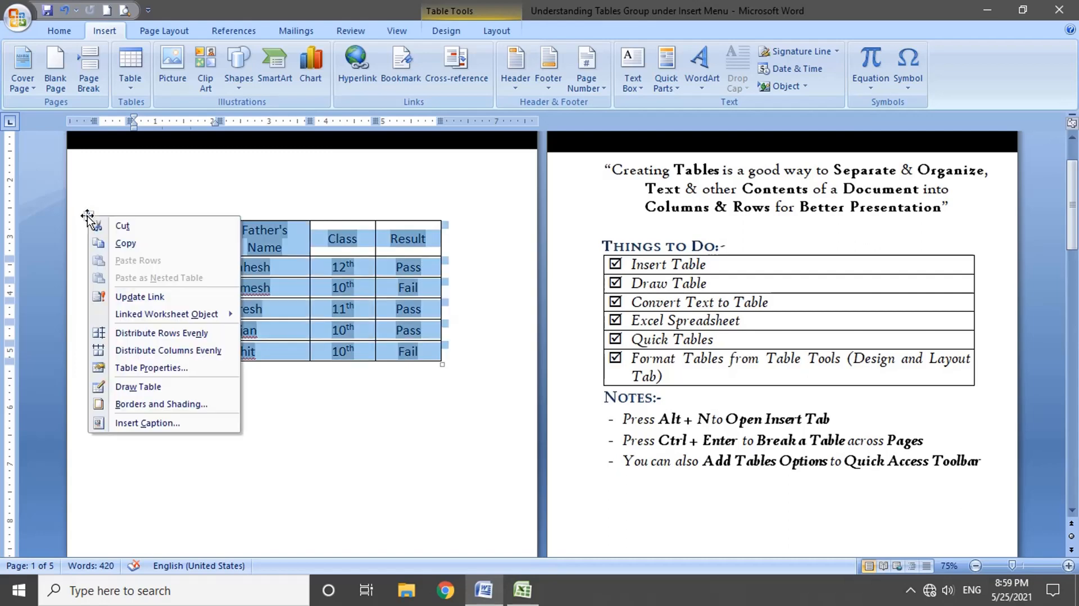
left_click(130, 297)
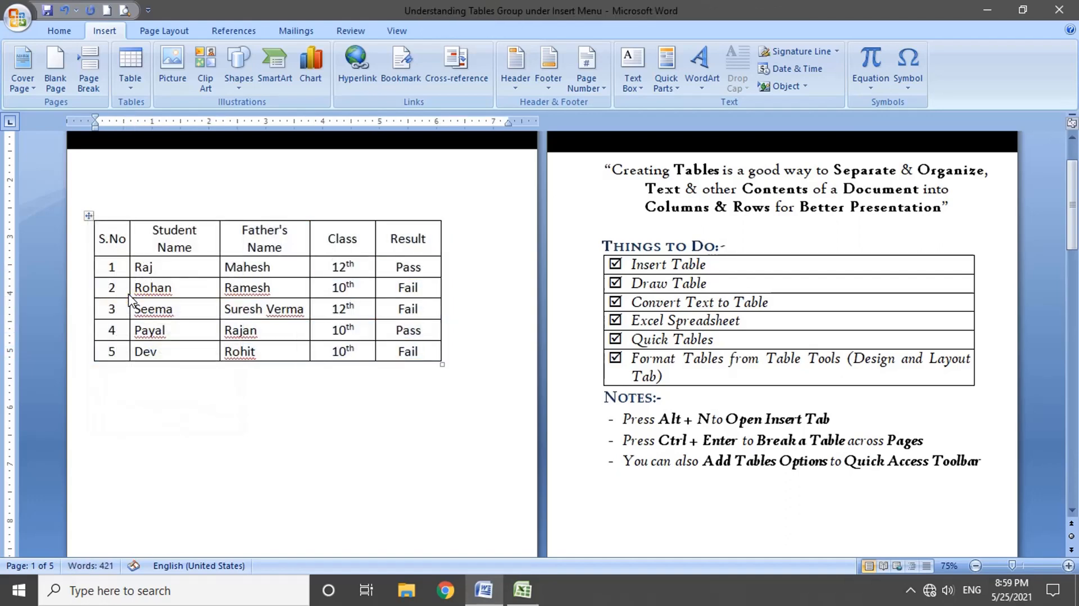
left_click_drag(289, 310, 225, 310)
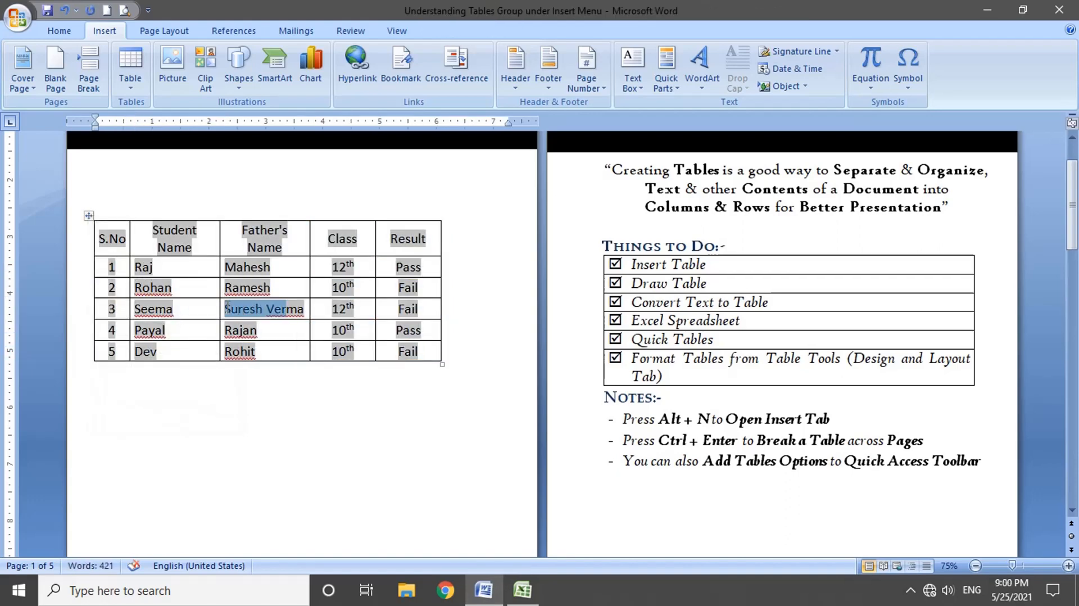
double_click(341, 309)
left_click_drag(419, 310, 383, 306)
left_click(371, 328)
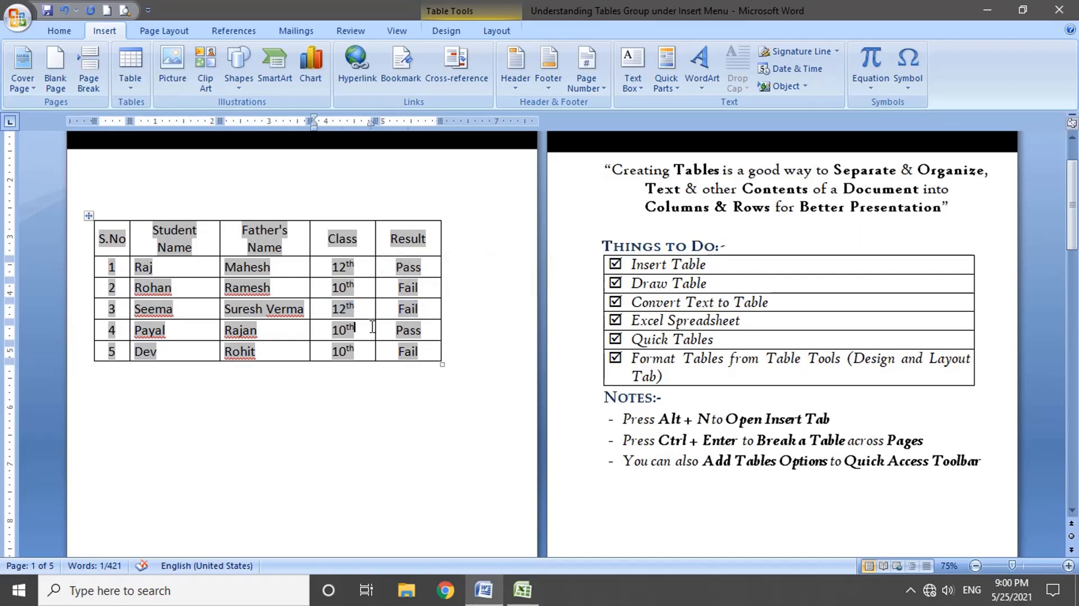
left_click(395, 404)
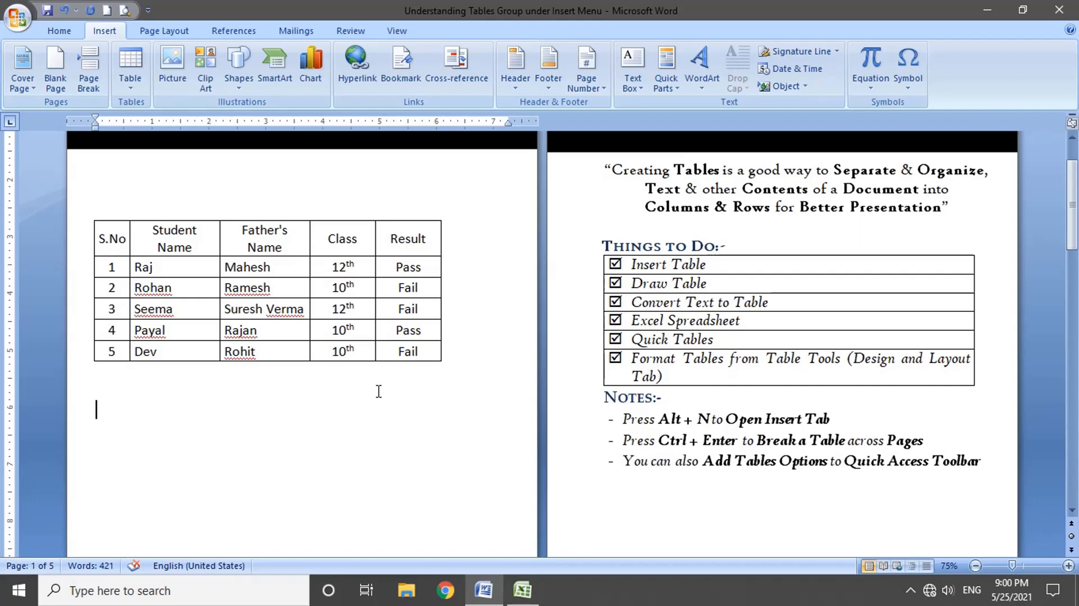
Examine the table design and layout tools available for the student results table.
scroll(220, 337, "up", 3)
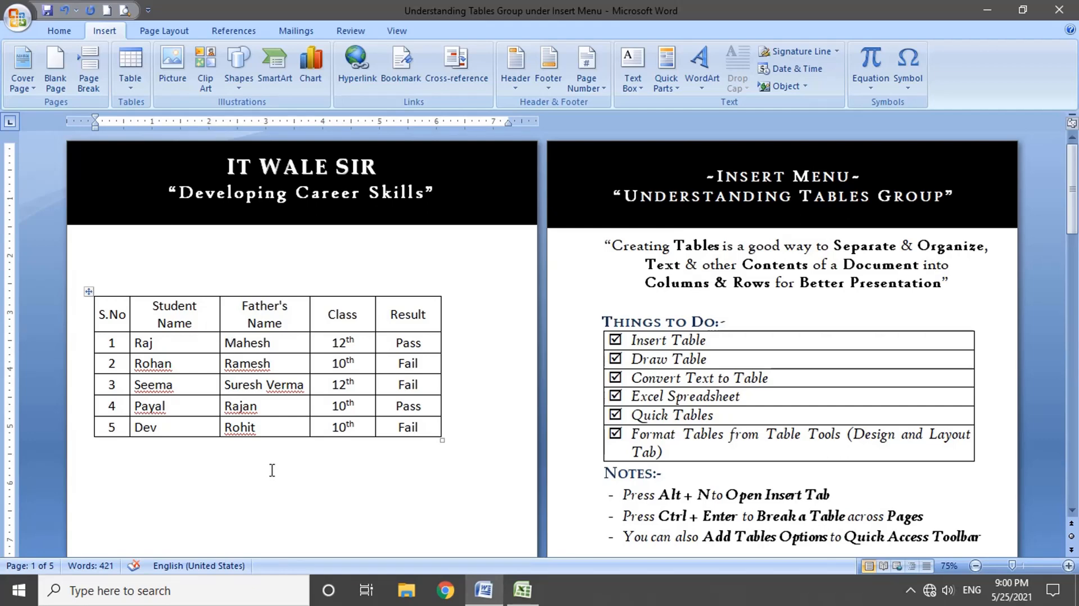
left_click(298, 406)
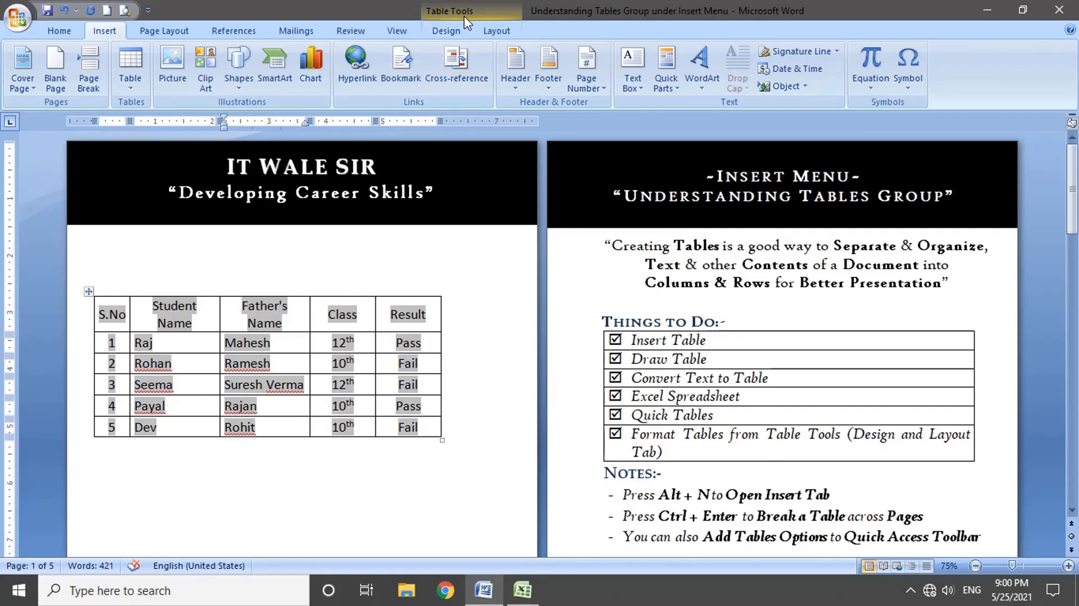
left_click(449, 32)
left_click(489, 34)
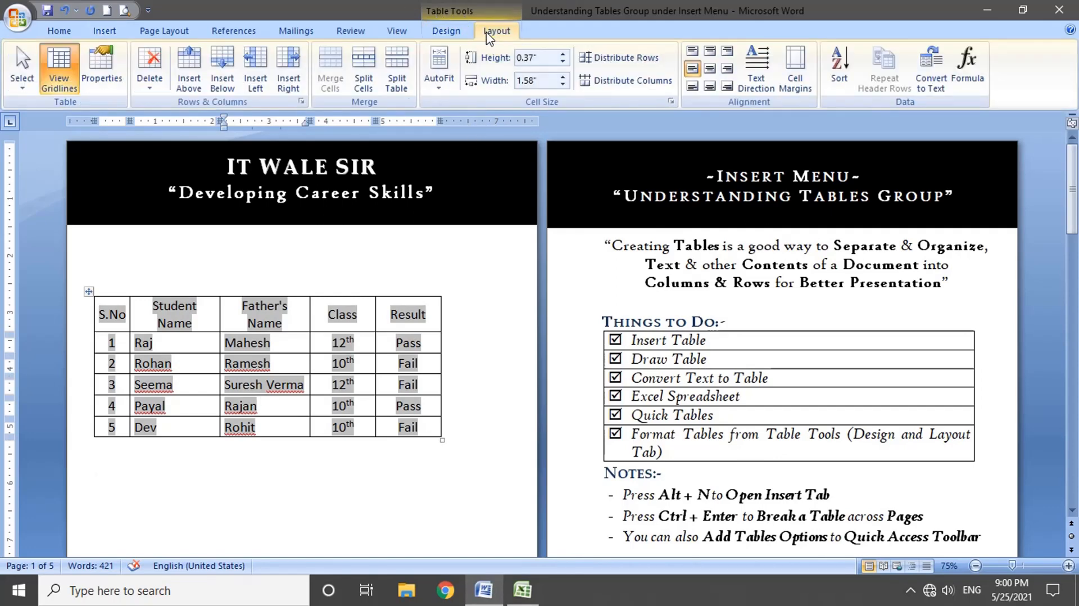
left_click(453, 35)
left_click(497, 33)
left_click(456, 34)
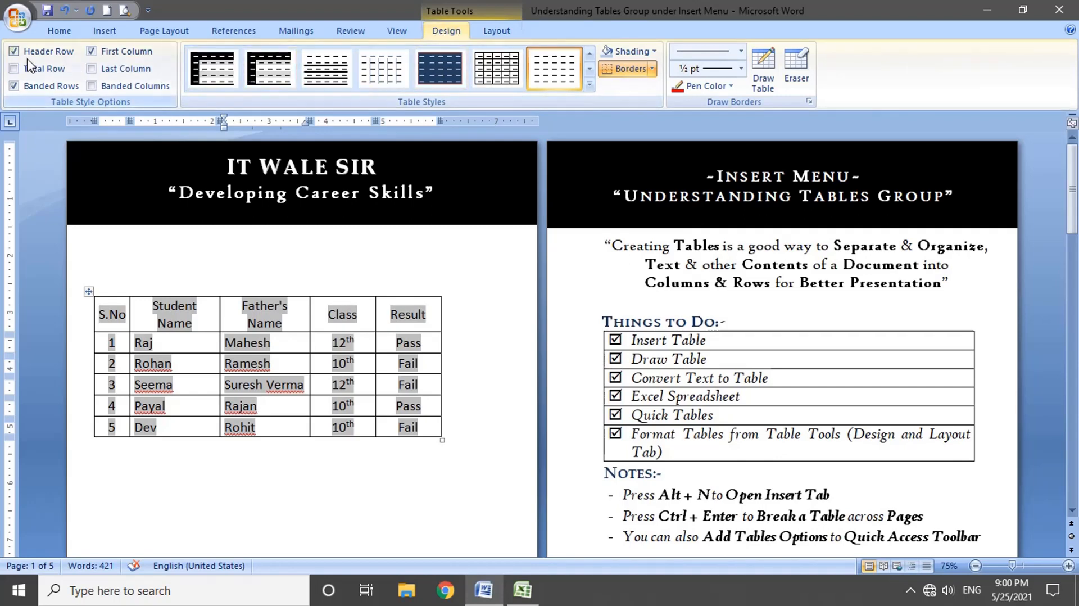
left_click(501, 31)
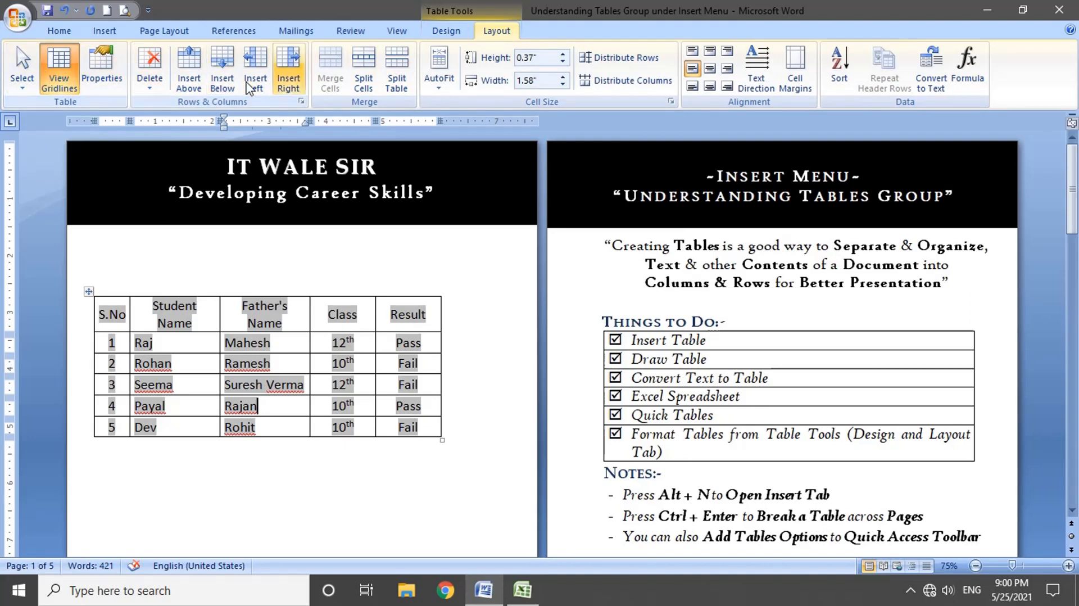
left_click(446, 31)
Apply the Medium Grid 3 - Accent 1 style to the whole student results table.
left_click(379, 385)
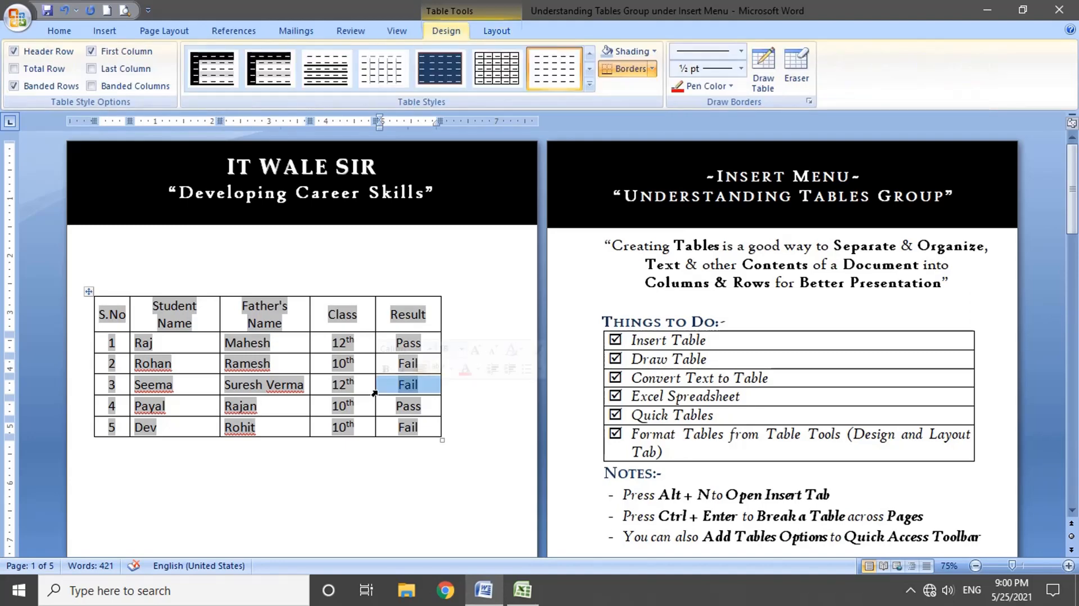
left_click(406, 426)
left_click_drag(101, 308, 425, 436)
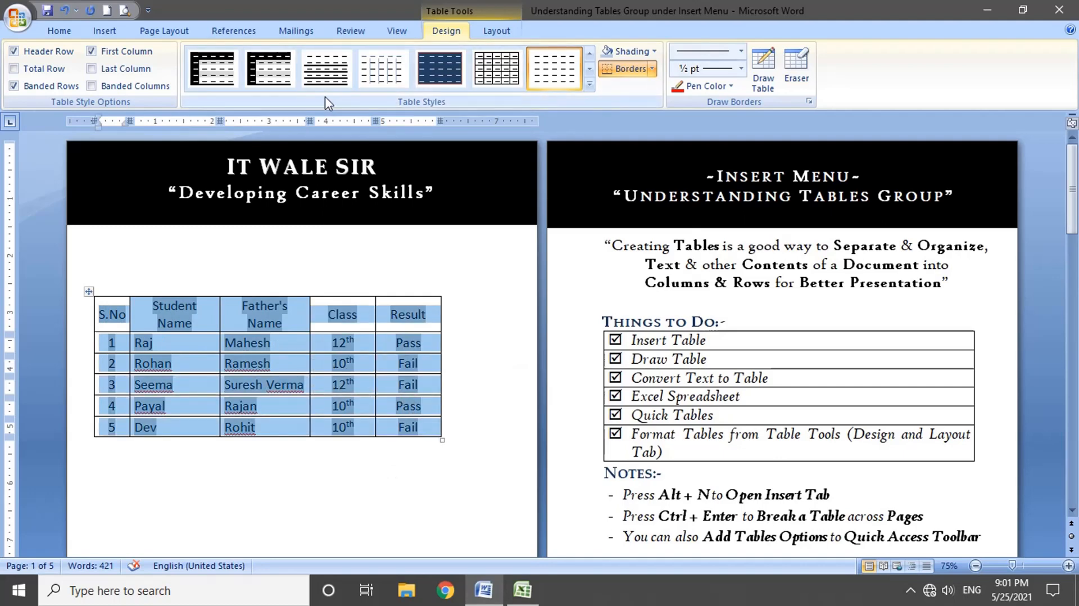
left_click(589, 69)
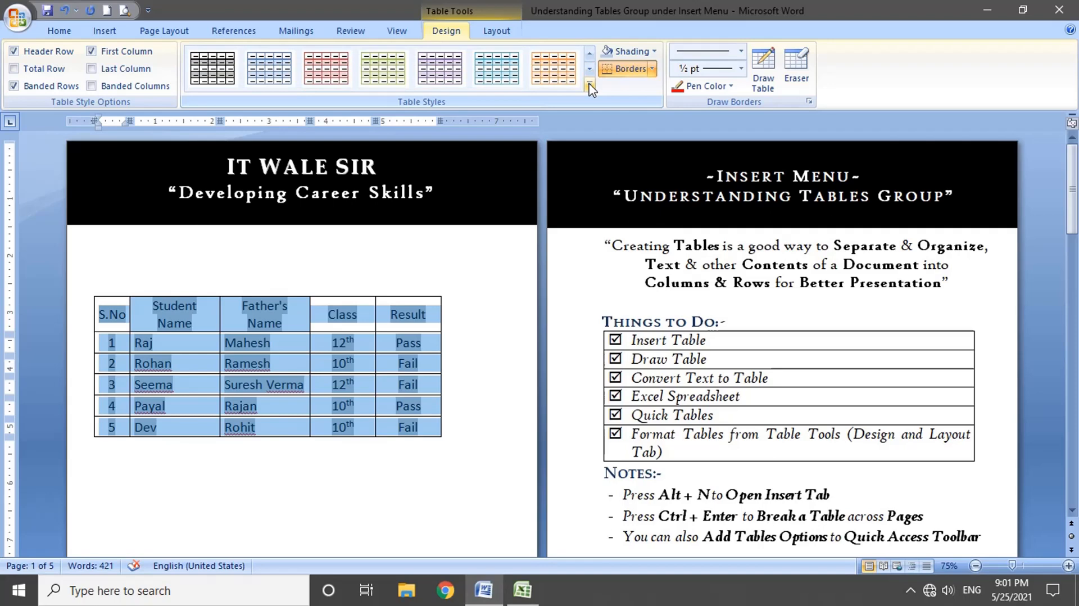
left_click(590, 83)
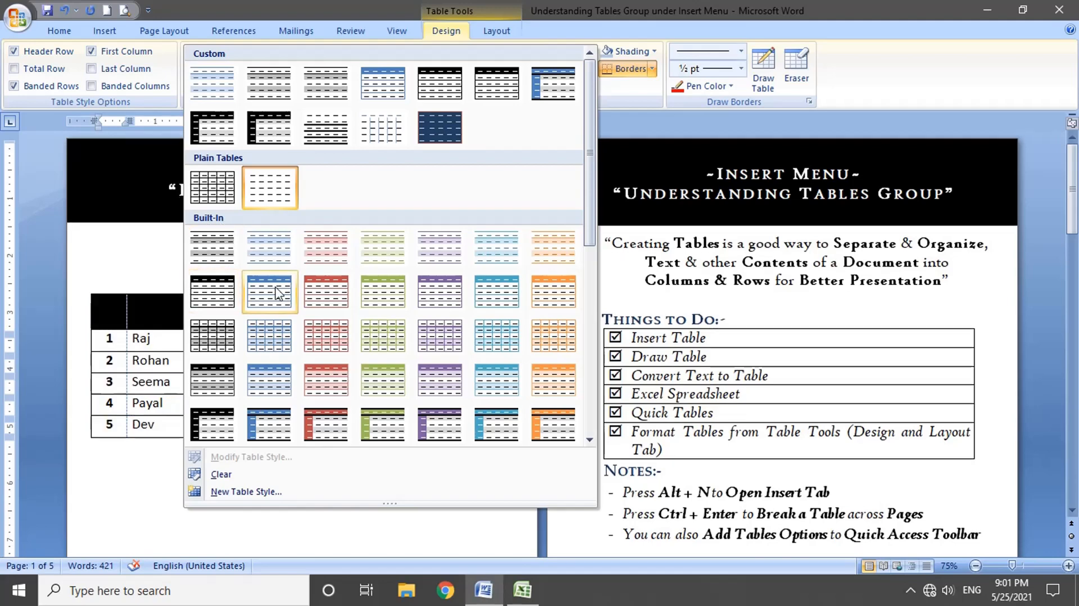
scroll(281, 290, "down", 6)
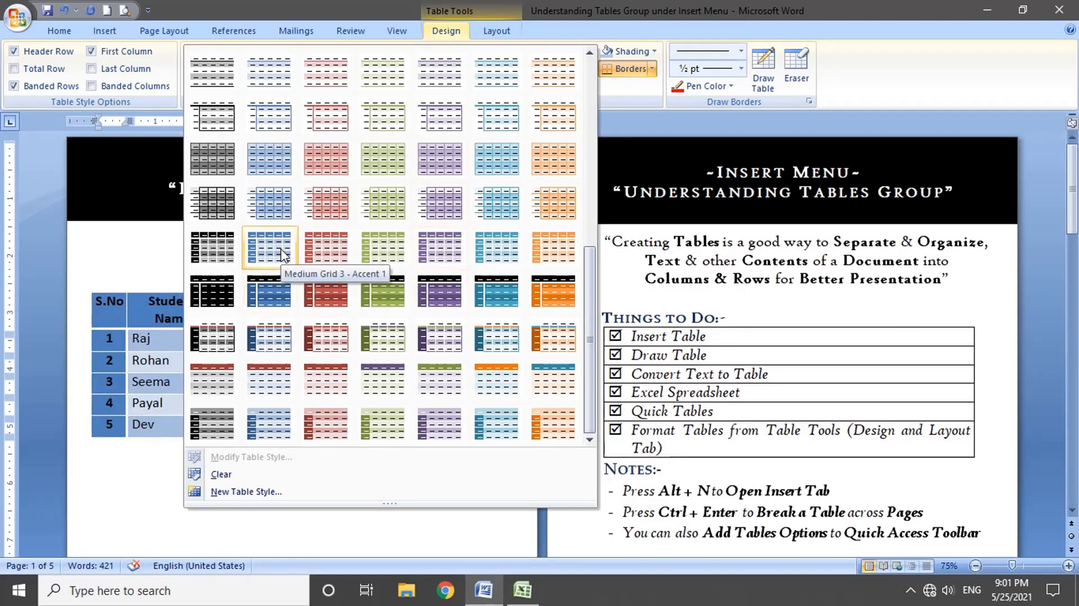
left_click(281, 254)
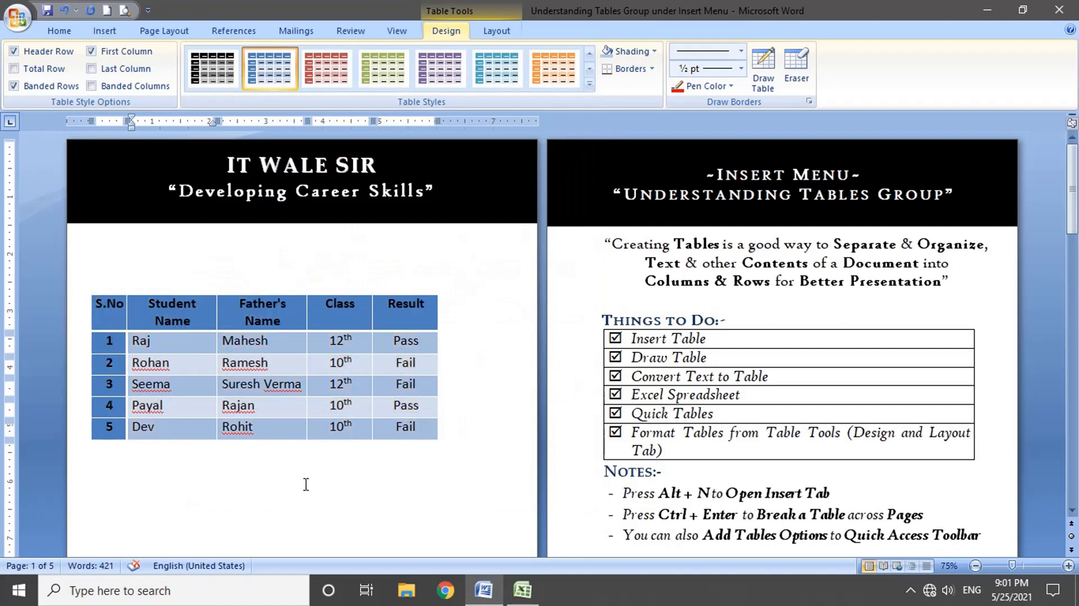
left_click(304, 483)
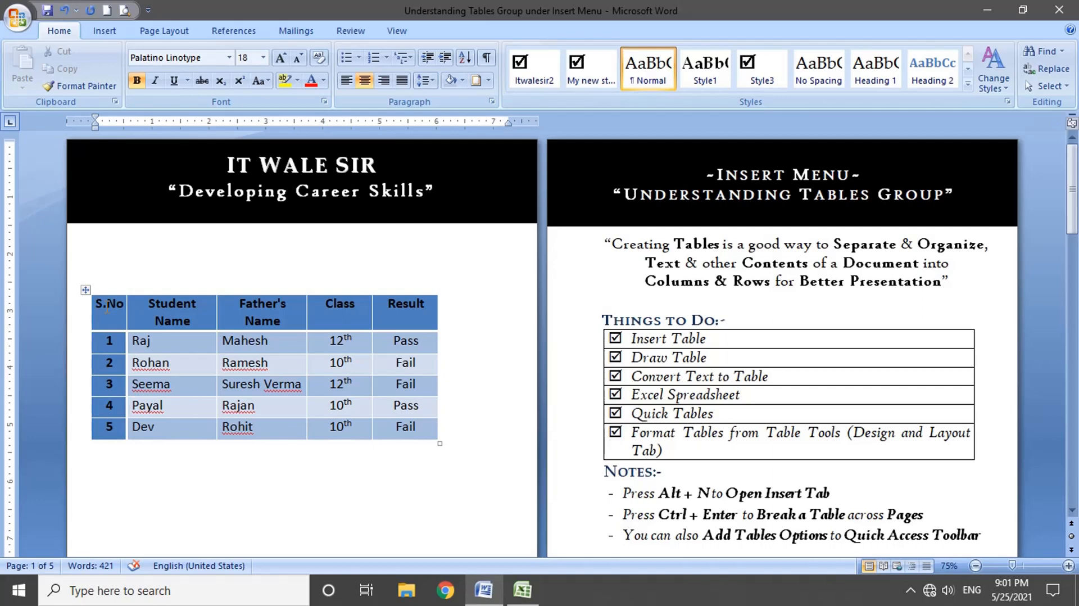
Select the whole student table and open its Medium Grid 3 - Accent 1 style for modification.
left_click_drag(106, 308, 396, 437)
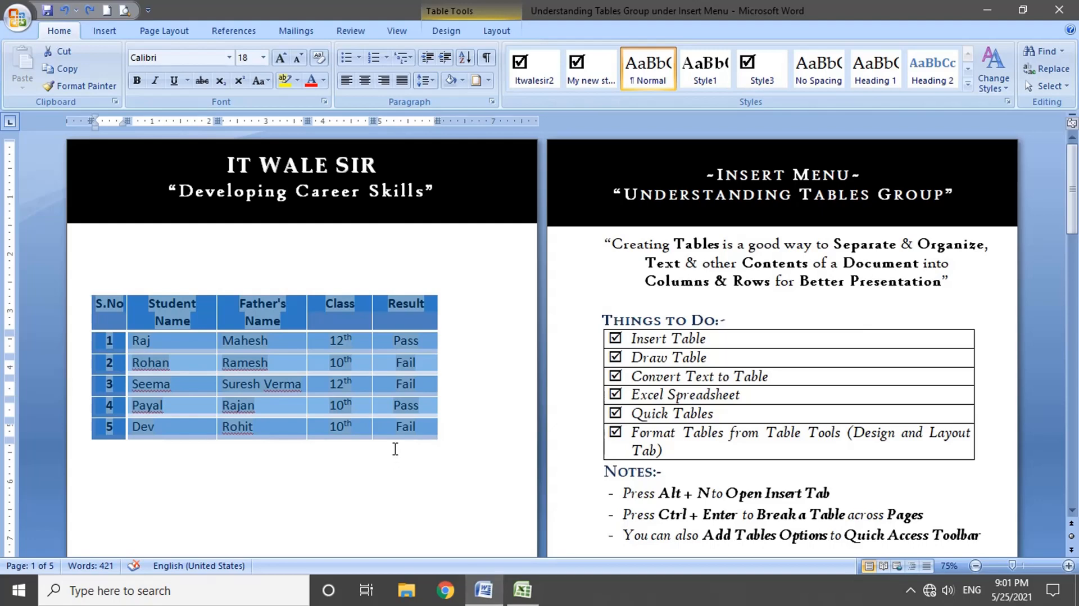
left_click(446, 31)
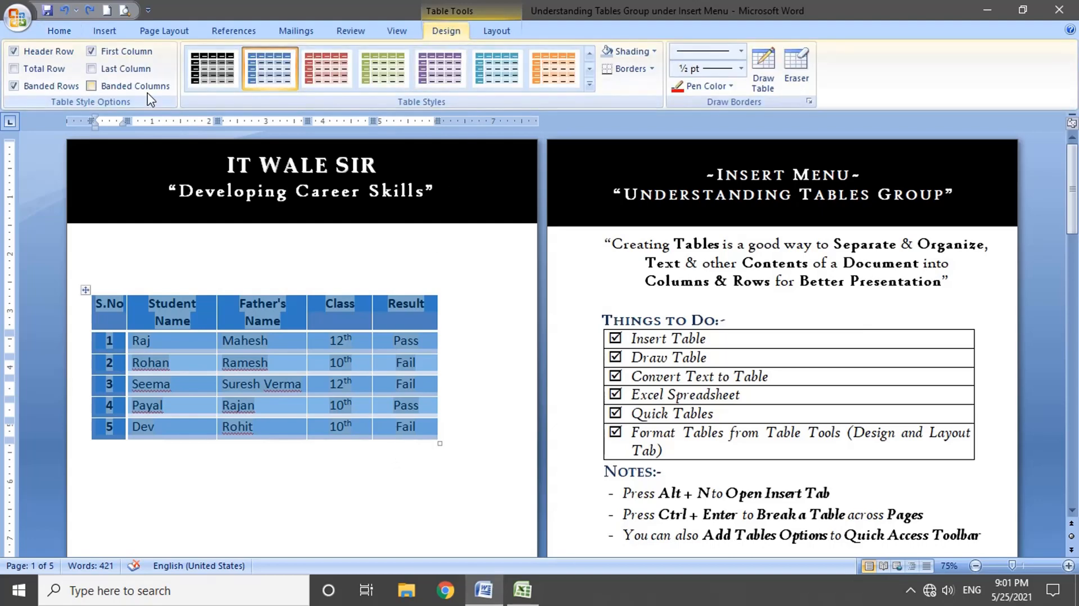
left_click(589, 84)
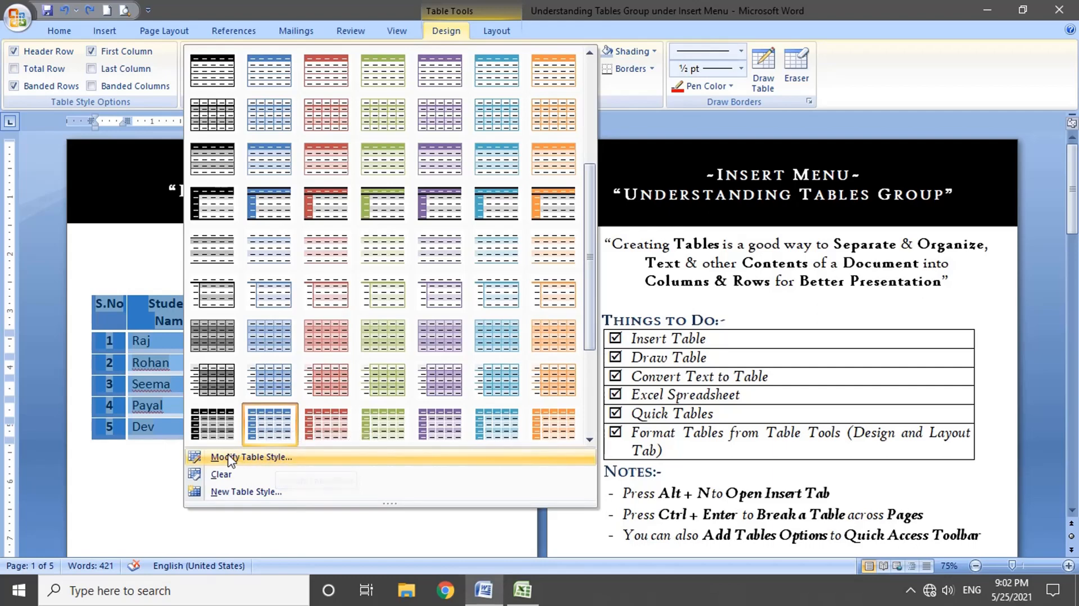
left_click(283, 462)
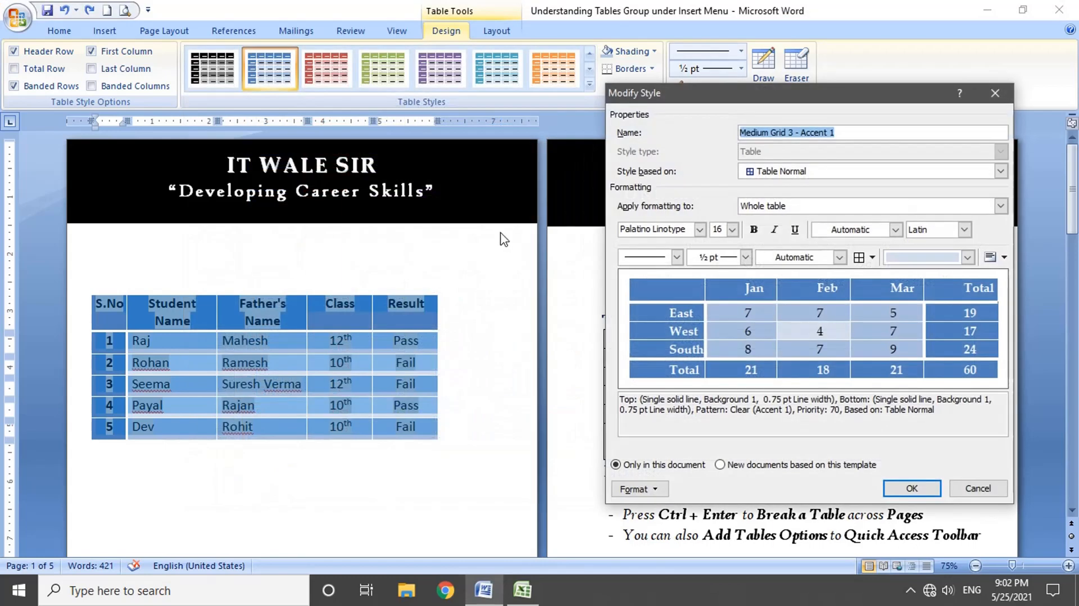
left_click_drag(704, 105, 682, 169)
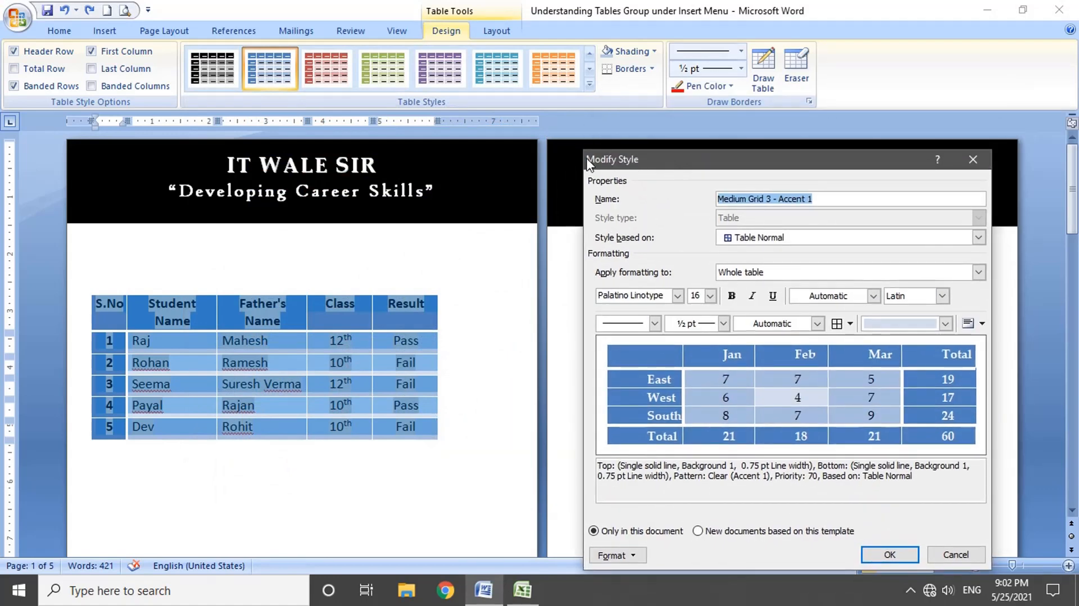
left_click_drag(669, 164, 628, 149)
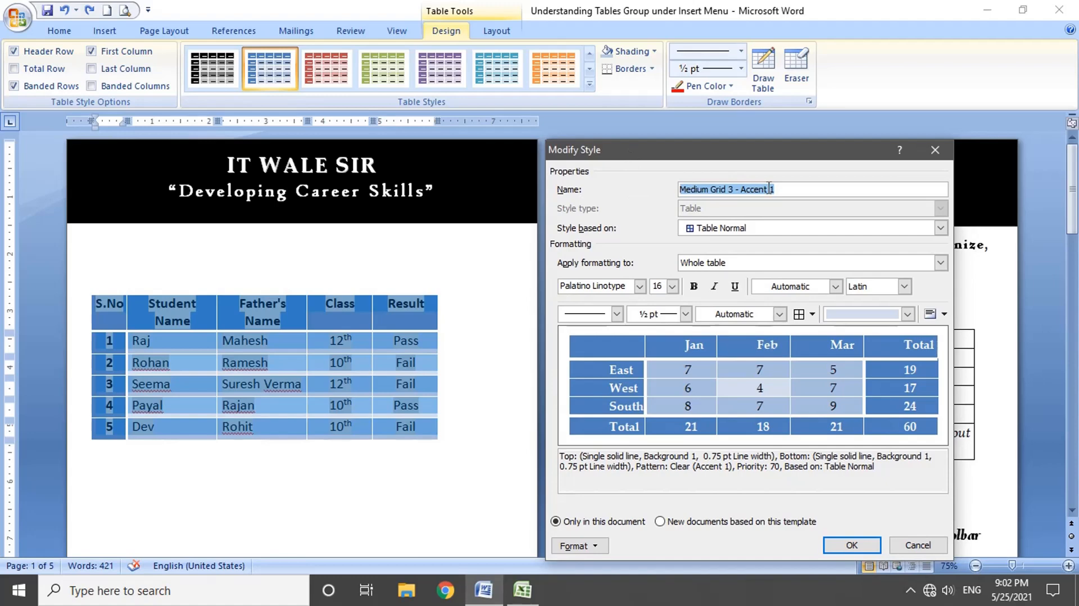
Review the style's name and browse the existing table styles it could be based on.
left_click(811, 189)
left_click_drag(805, 189, 676, 189)
left_click(940, 227)
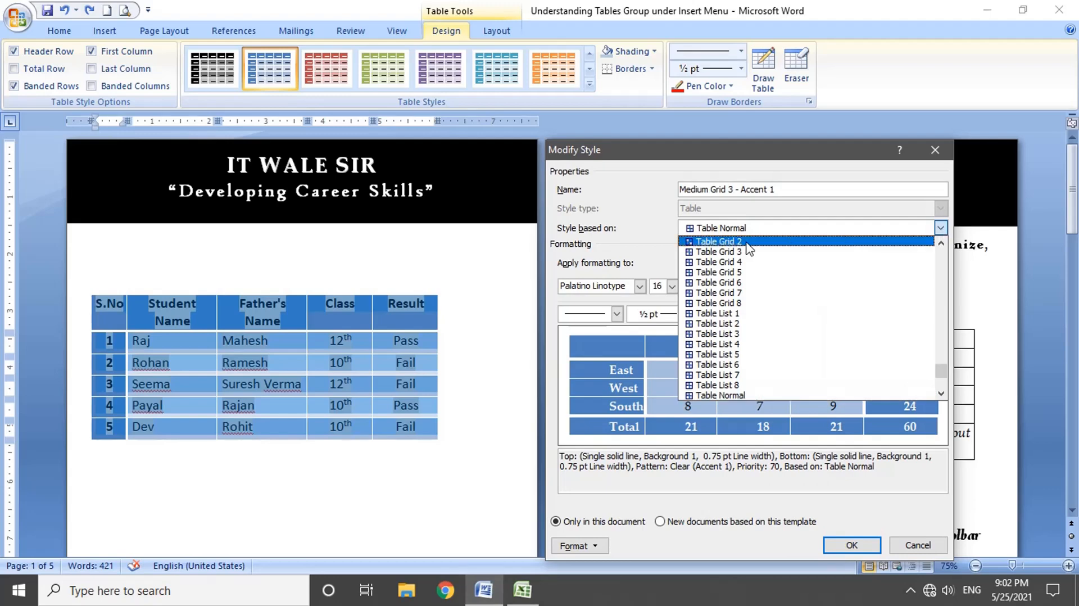
scroll(748, 272, "down", 2)
scroll(749, 272, "down", 1)
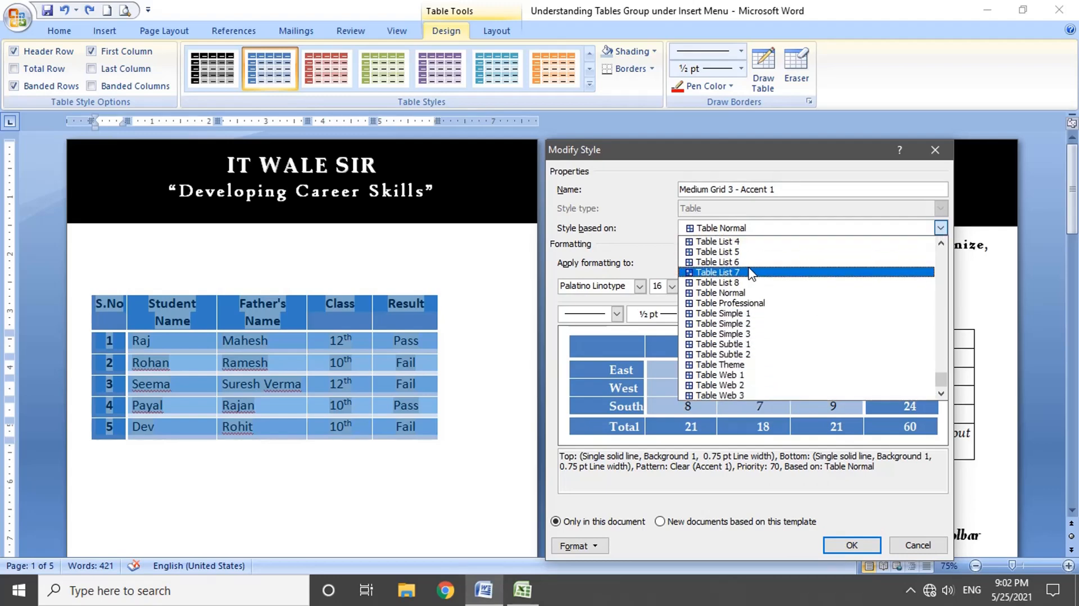
scroll(750, 270, "up", 2)
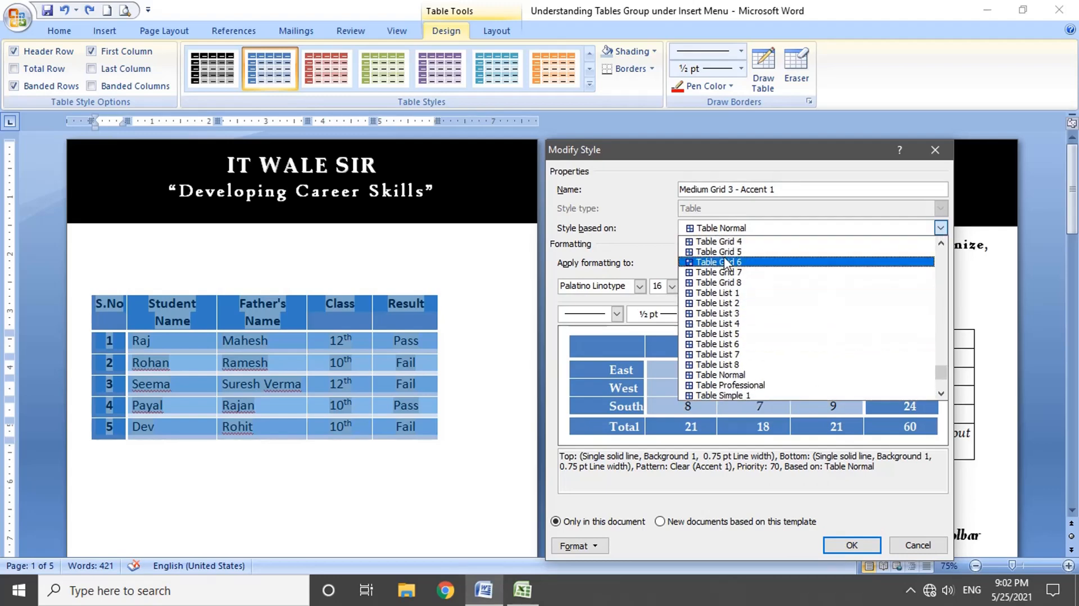
left_click(671, 249)
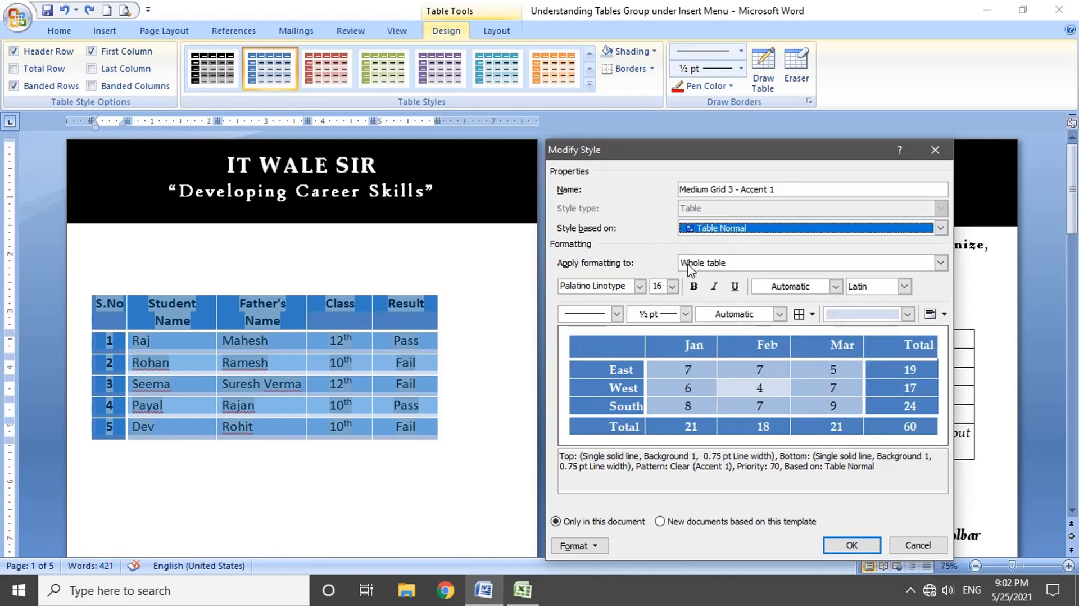
Target the whole table with the style's formatting and set its font to Times New Roman, 18 pt.
left_click(940, 263)
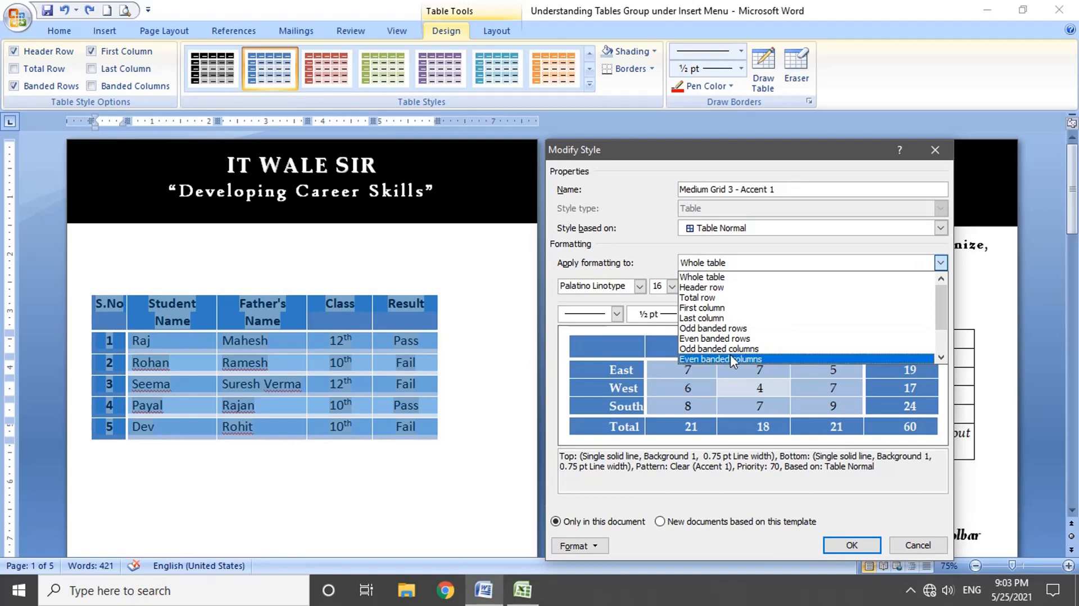
left_click(718, 278)
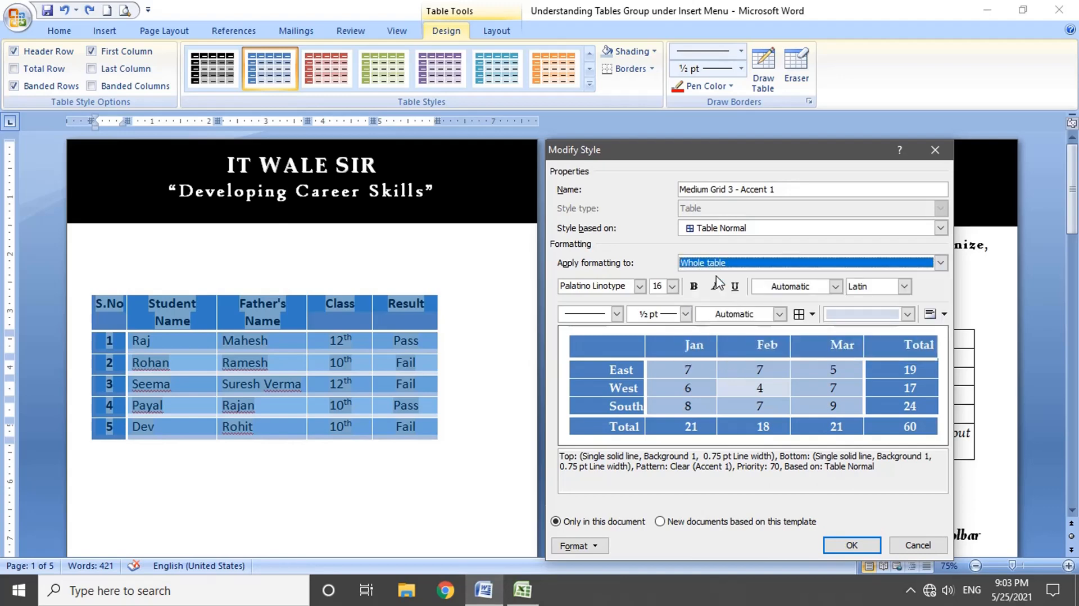
left_click(639, 286)
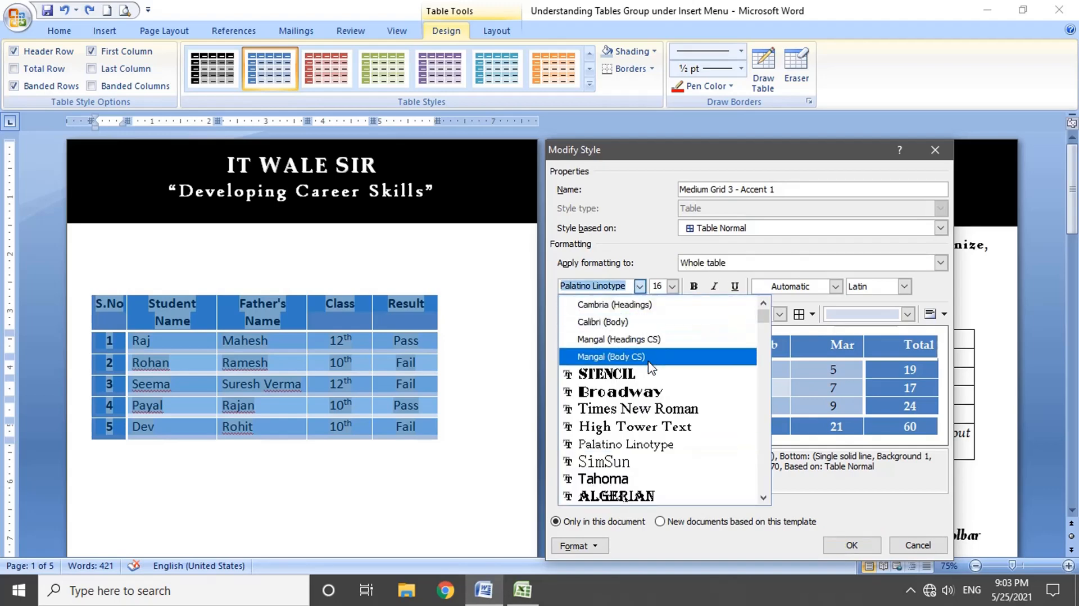
left_click(655, 414)
left_click(672, 286)
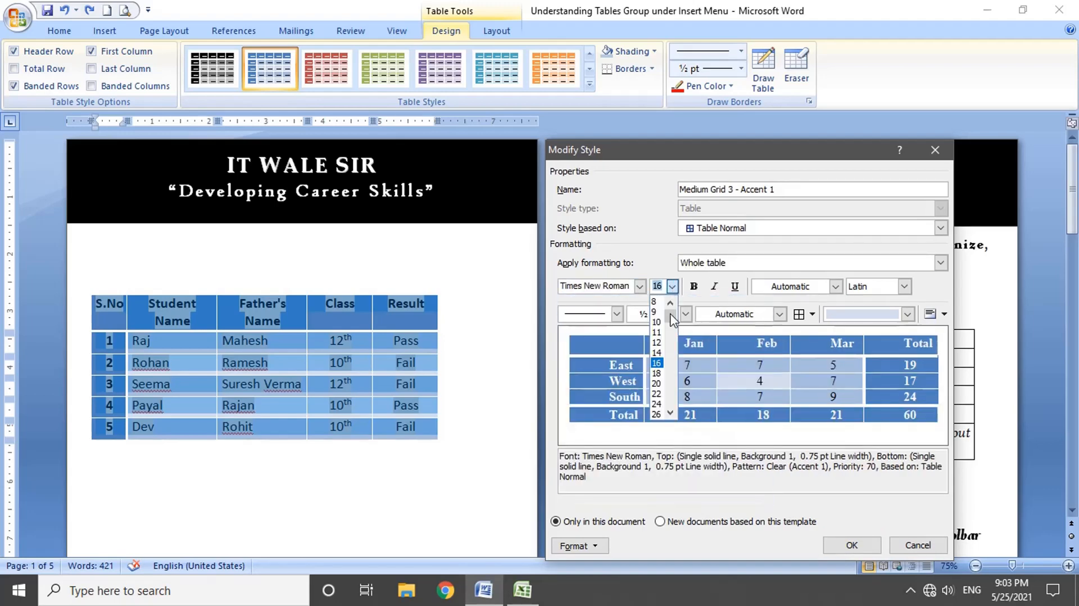
left_click(657, 373)
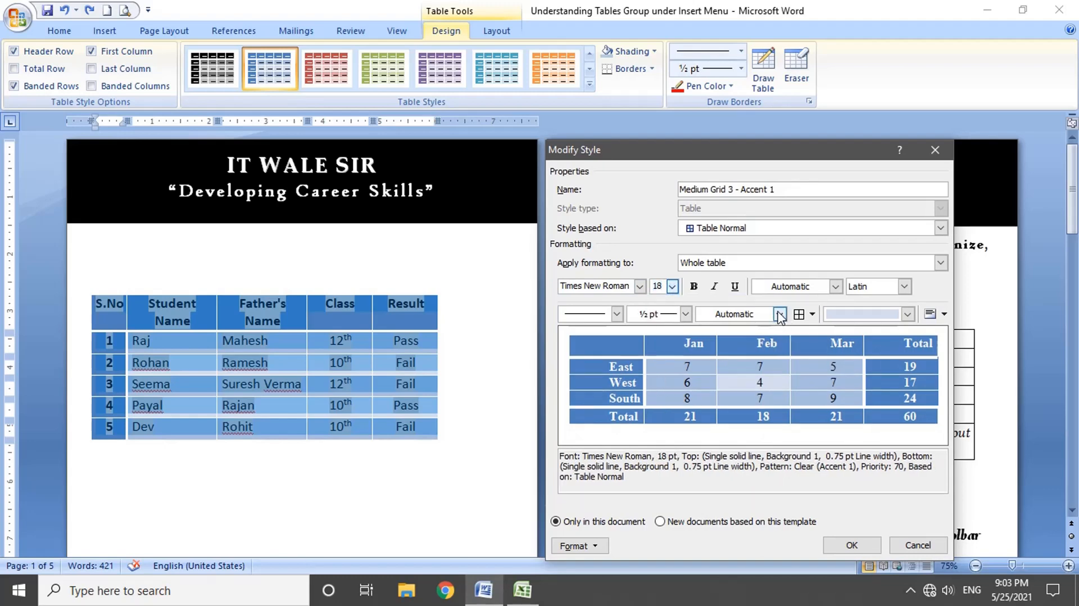
Set the style's border colour to a light olive green and its fill to No Color.
left_click(779, 313)
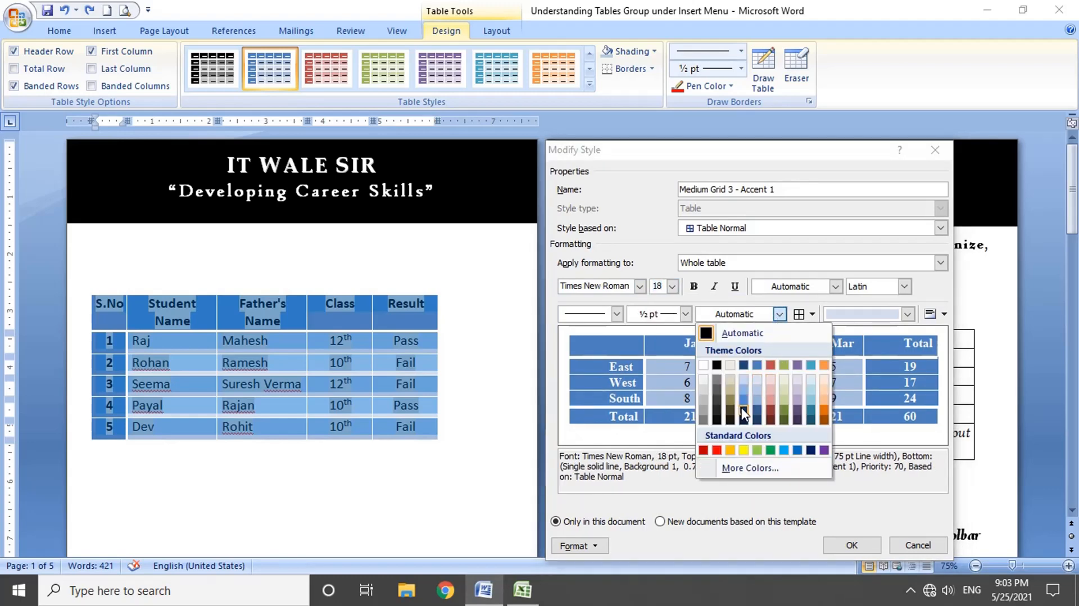
left_click(783, 402)
left_click(907, 314)
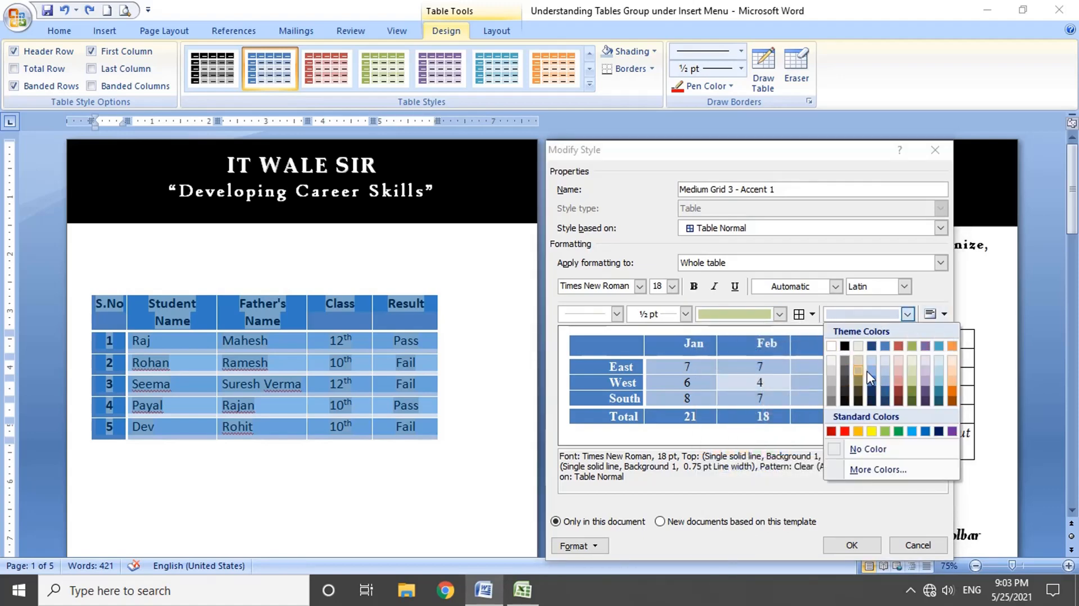
Check the cell alignment choices and style description, and make the style available in new documents based on this template.
left_click(944, 313)
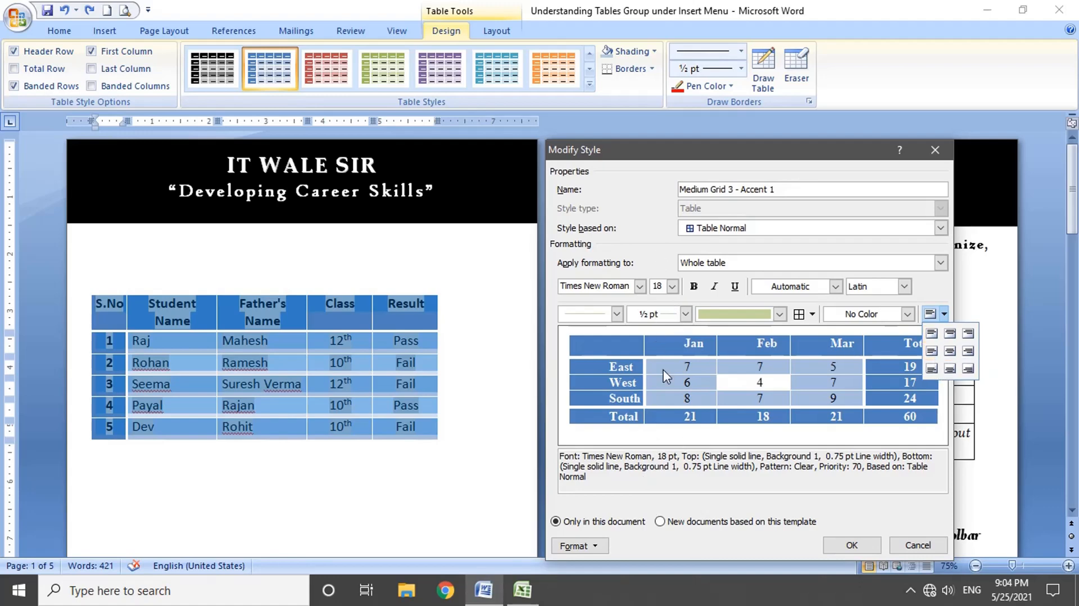
left_click_drag(595, 482, 561, 458)
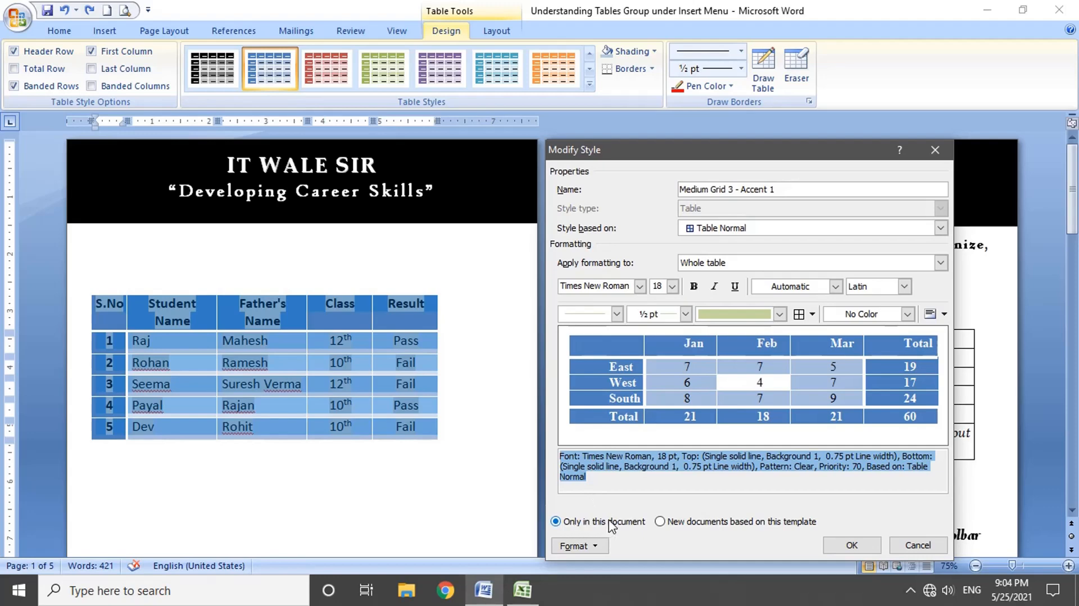
left_click(695, 523)
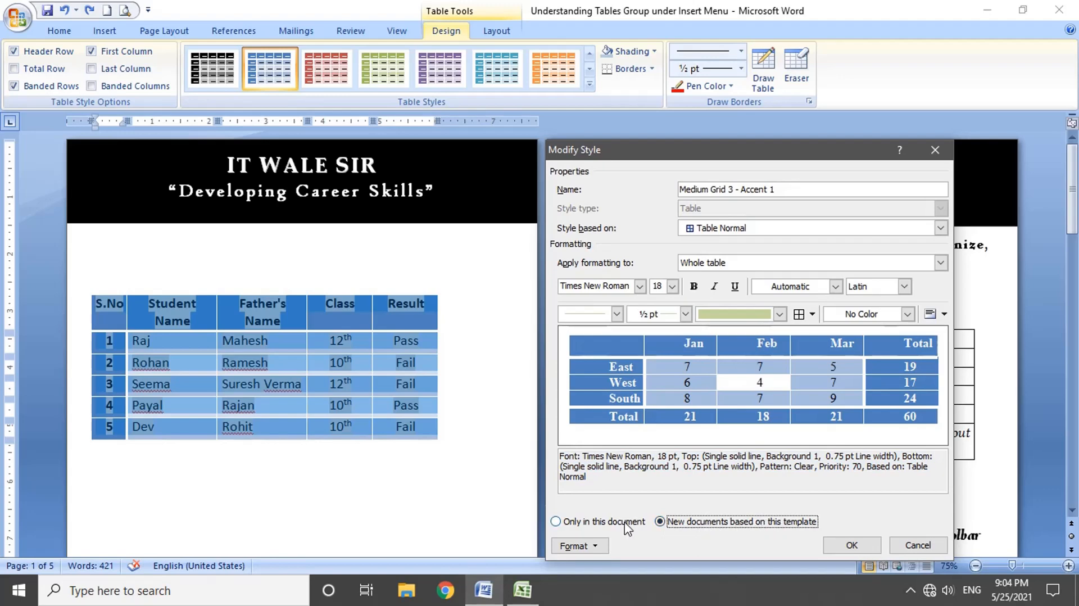
Examine the table, row, column and cell properties available for the style without changing them.
left_click(579, 545)
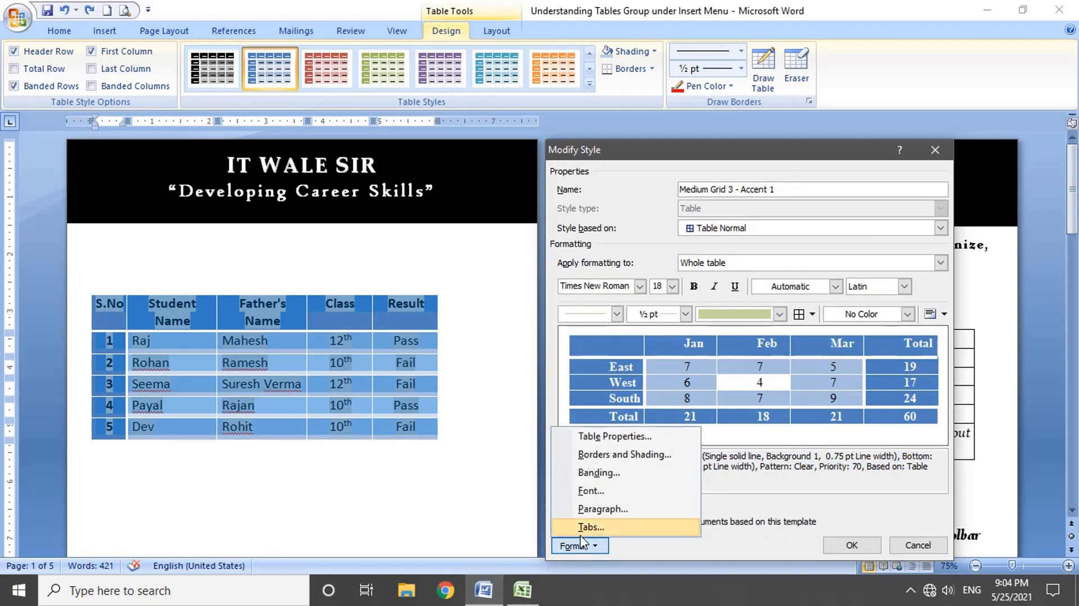
left_click(583, 437)
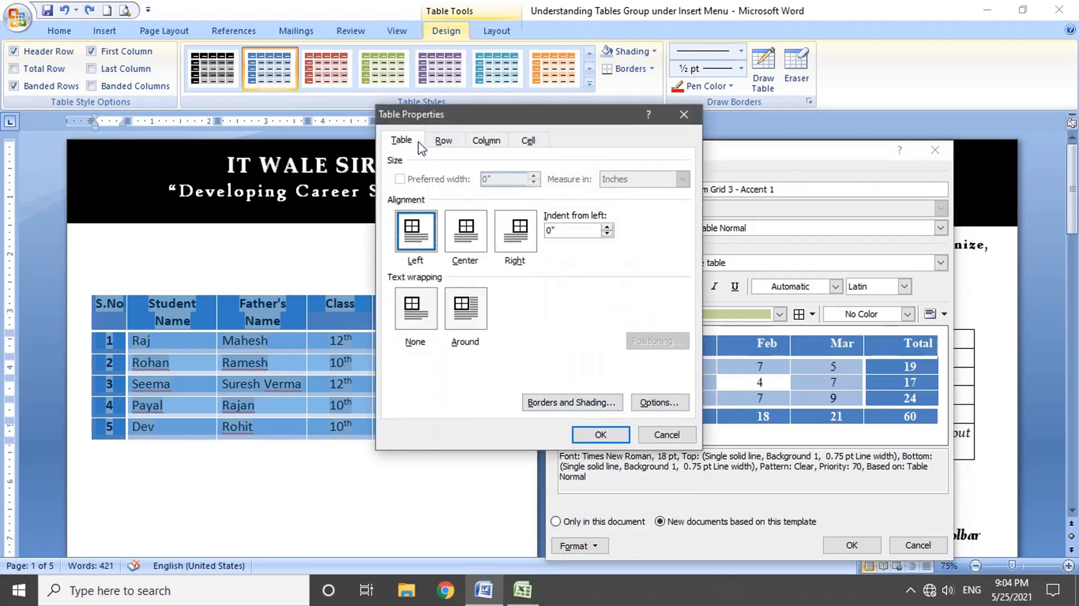
left_click(433, 145)
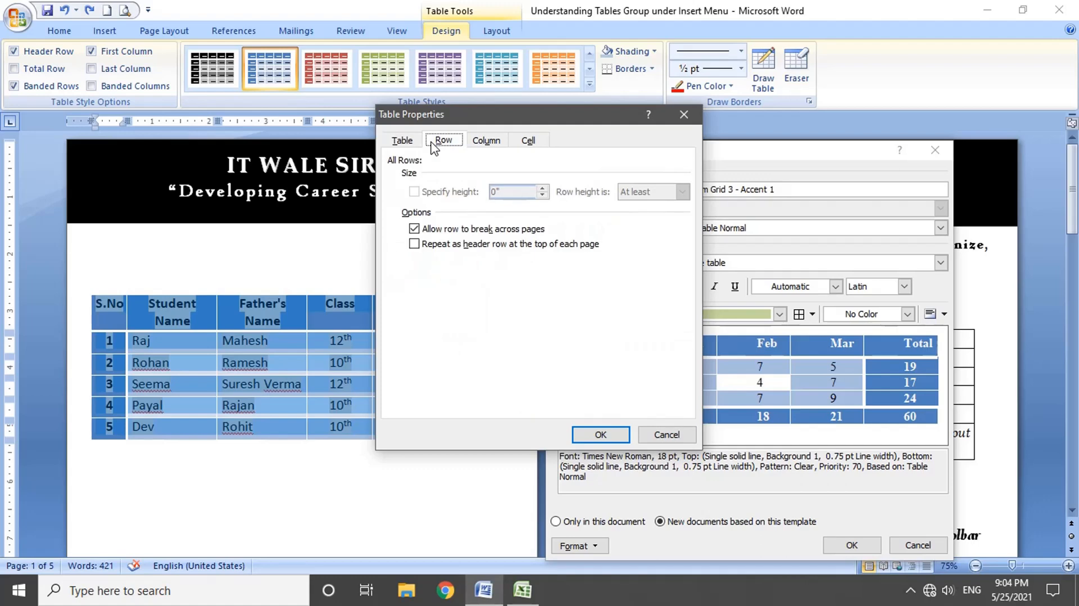
left_click(496, 143)
left_click(529, 144)
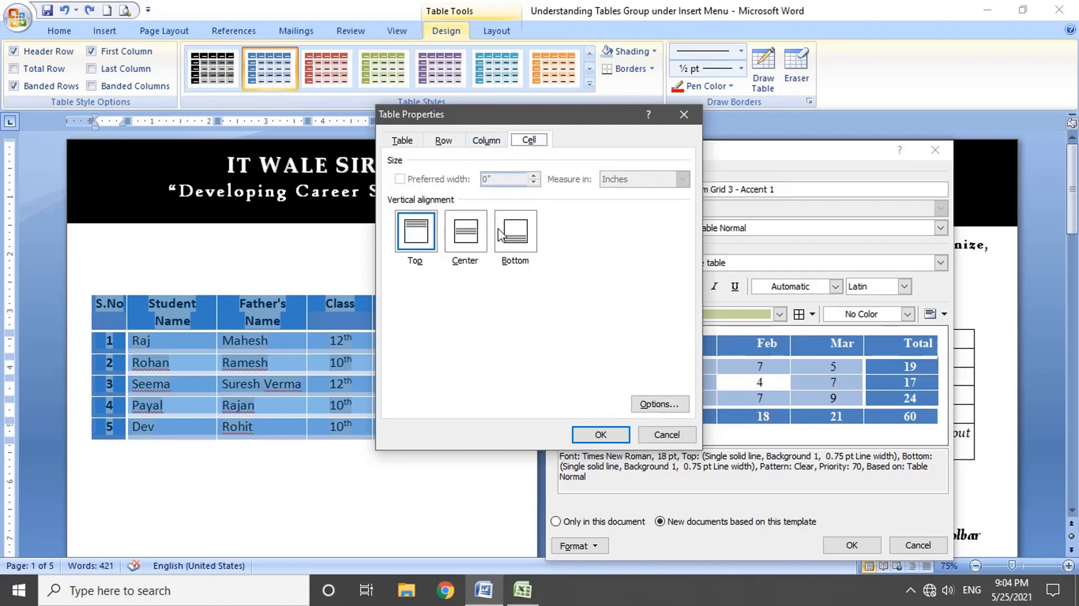
left_click(684, 114)
Try the preset border settings in the style's Borders and Shading options and choose Box for the table.
left_click(595, 546)
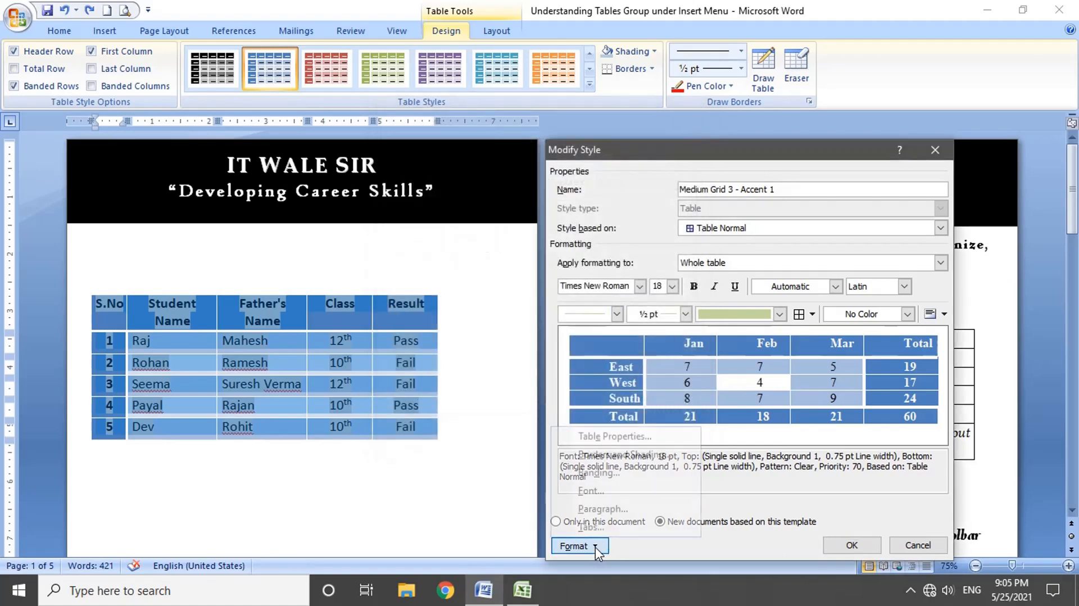
left_click(591, 454)
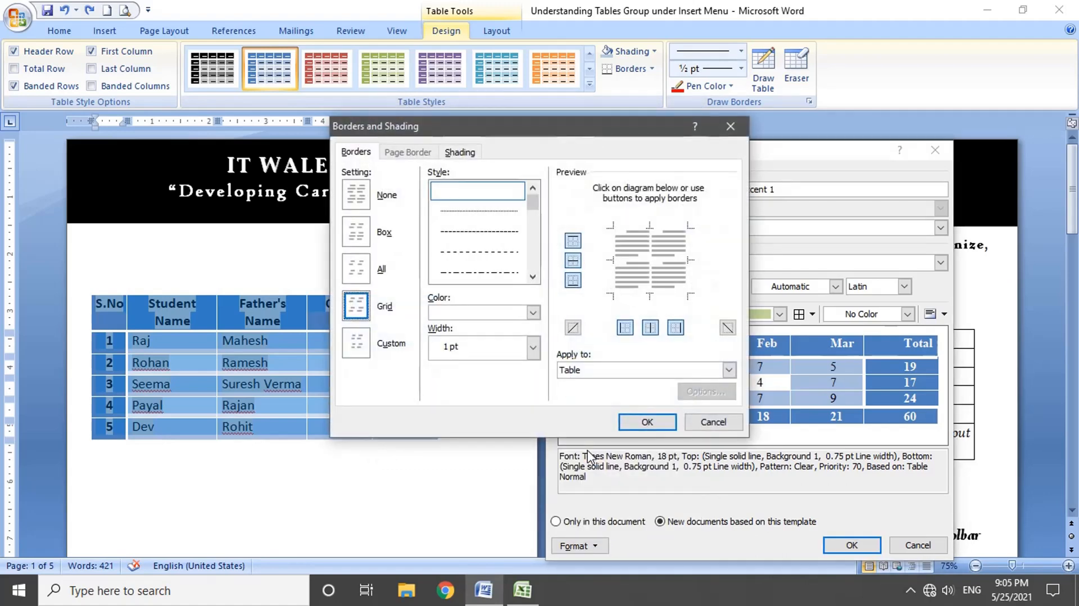
left_click(360, 206)
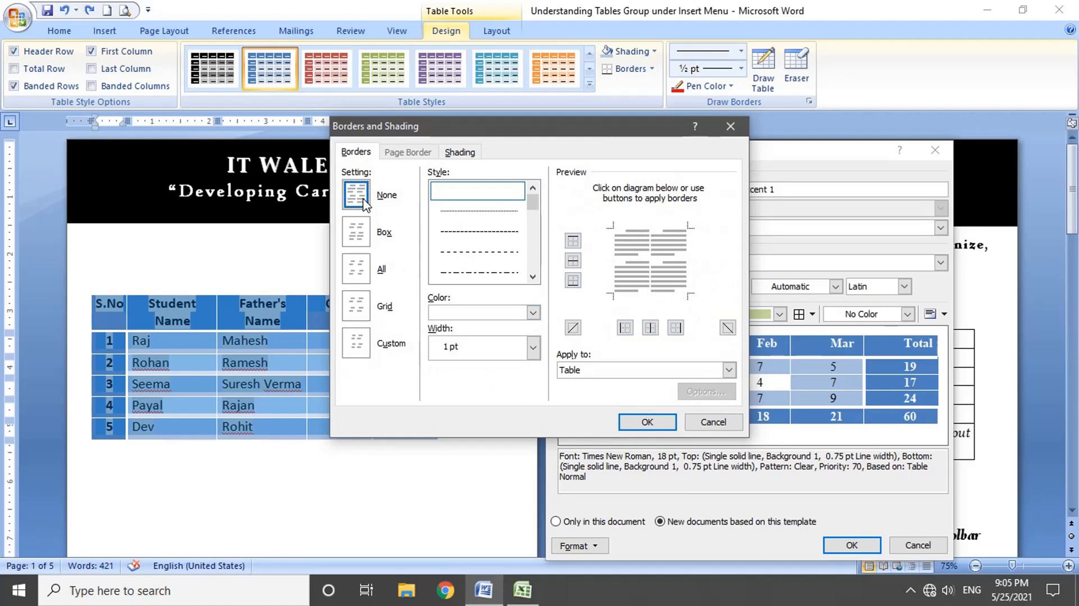
left_click(356, 233)
left_click(358, 269)
left_click(358, 305)
left_click(358, 267)
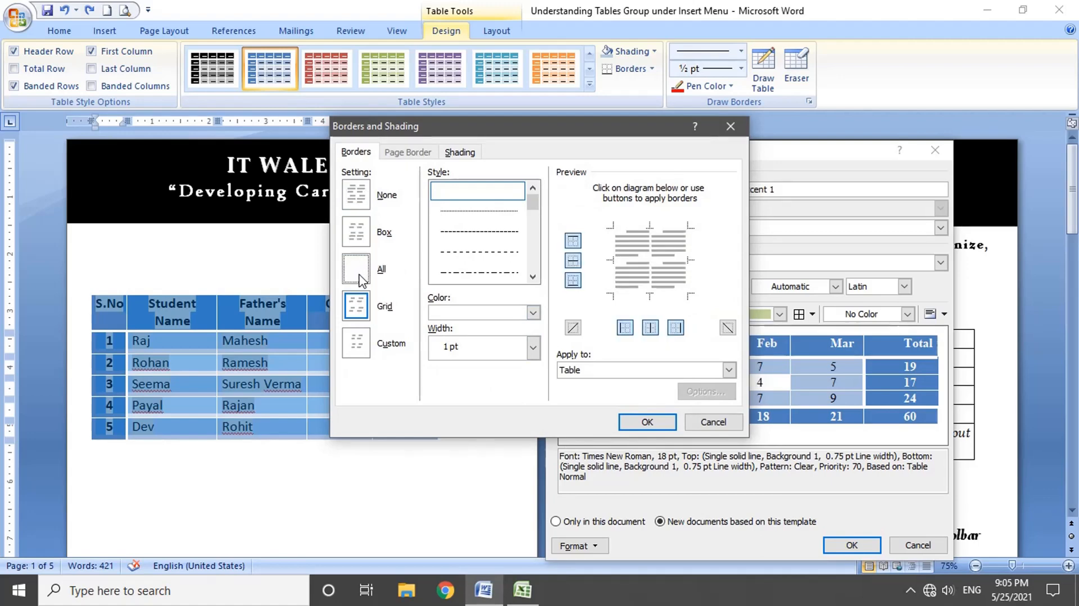
left_click(359, 236)
Give the style's box border a double line in dark blue Text 2, ¾ pt wide, and apply it.
left_click(532, 276)
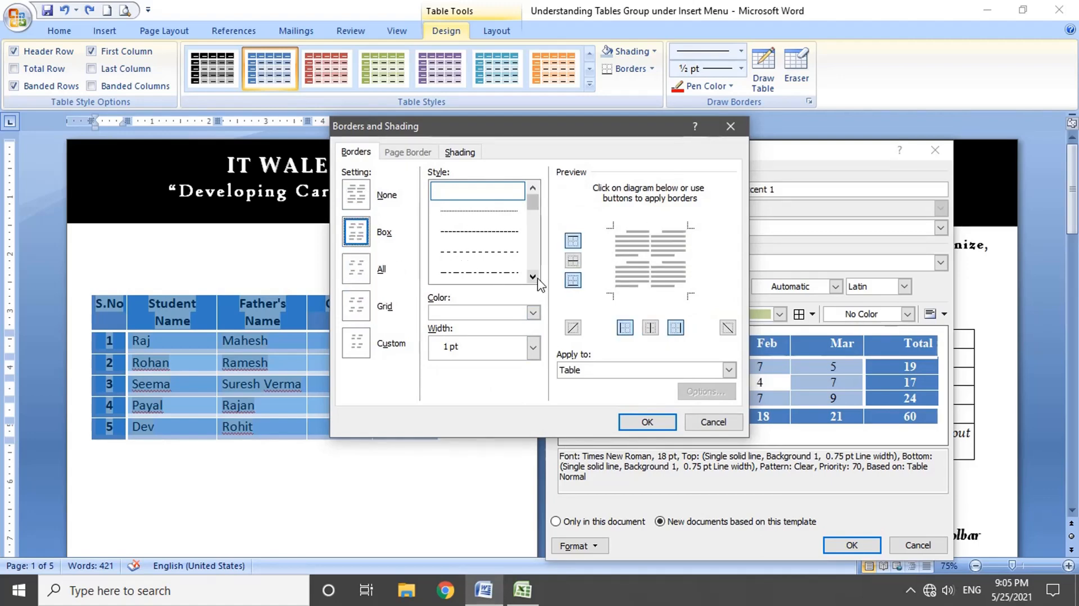
left_click(533, 276)
left_click(494, 272)
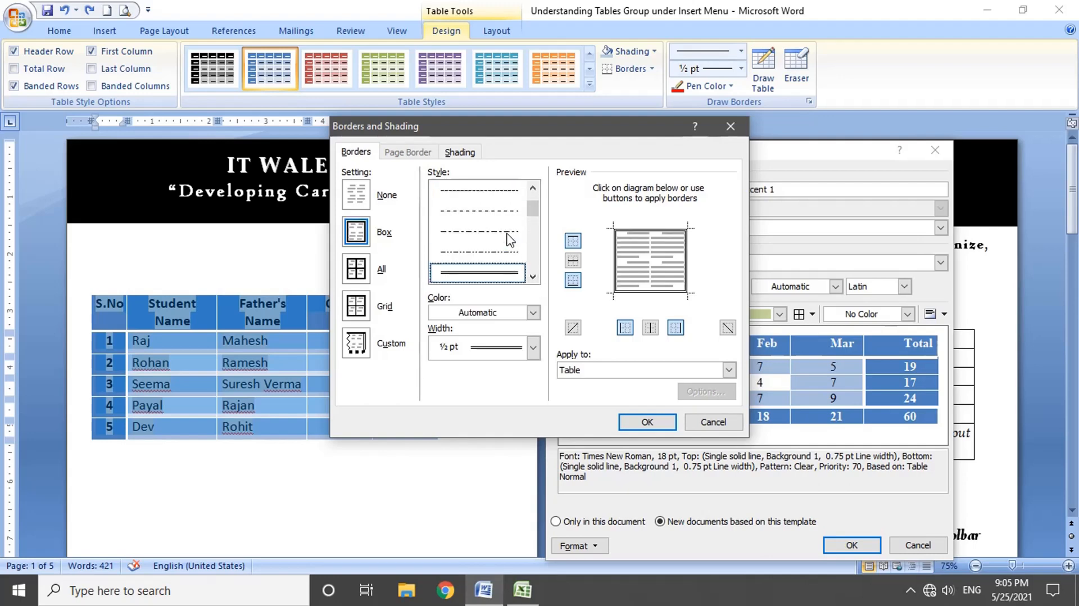
left_click(502, 312)
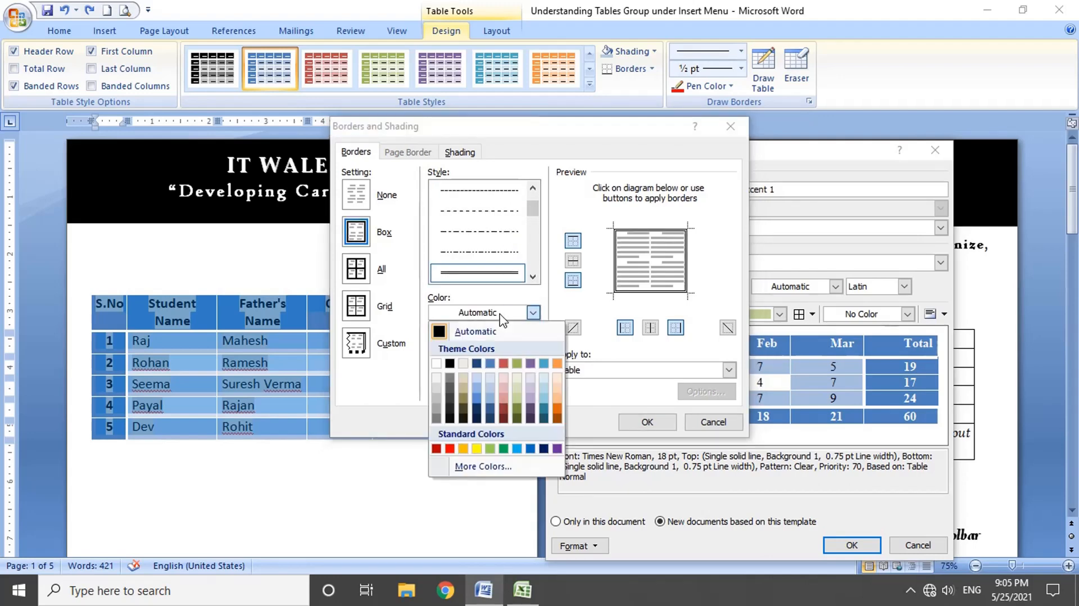
left_click(478, 373)
left_click(479, 348)
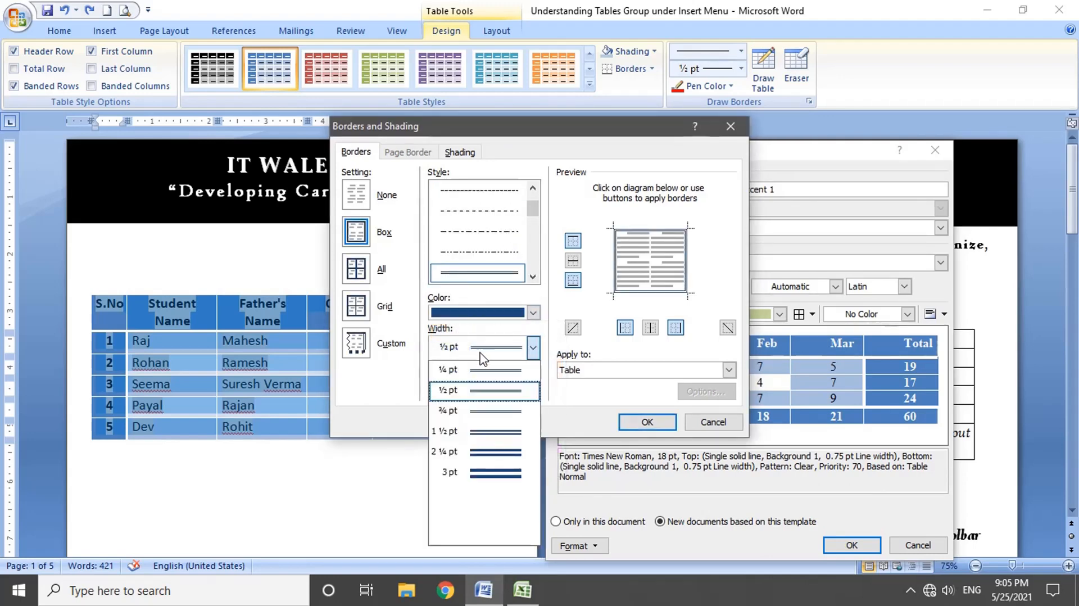
left_click(480, 410)
left_click(642, 422)
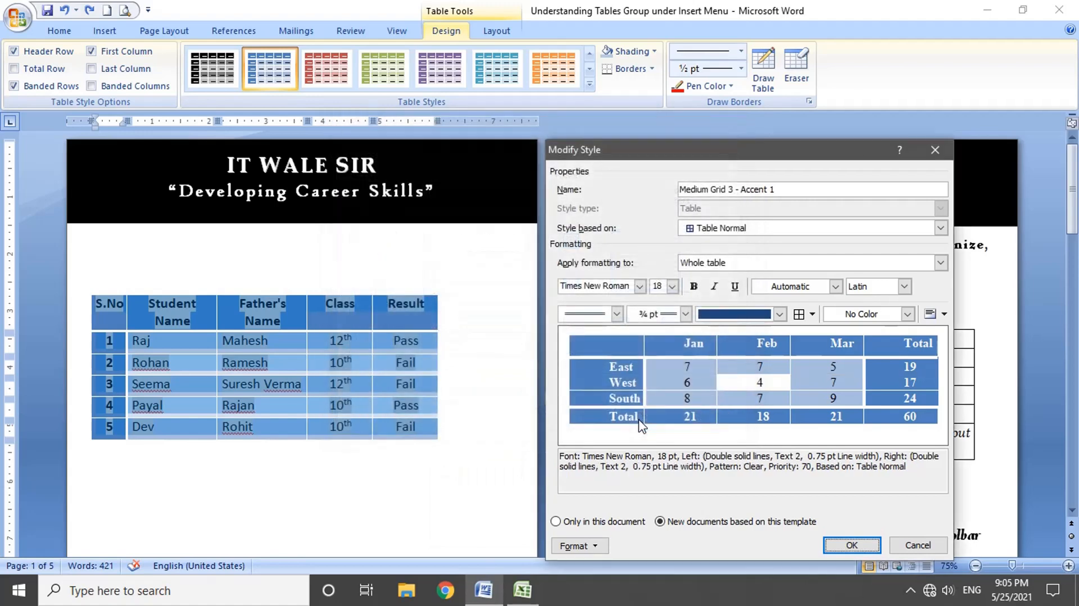
Set the style's Latin text font to Tahoma, Bold, 20 pt with the Shadow effect.
left_click(579, 545)
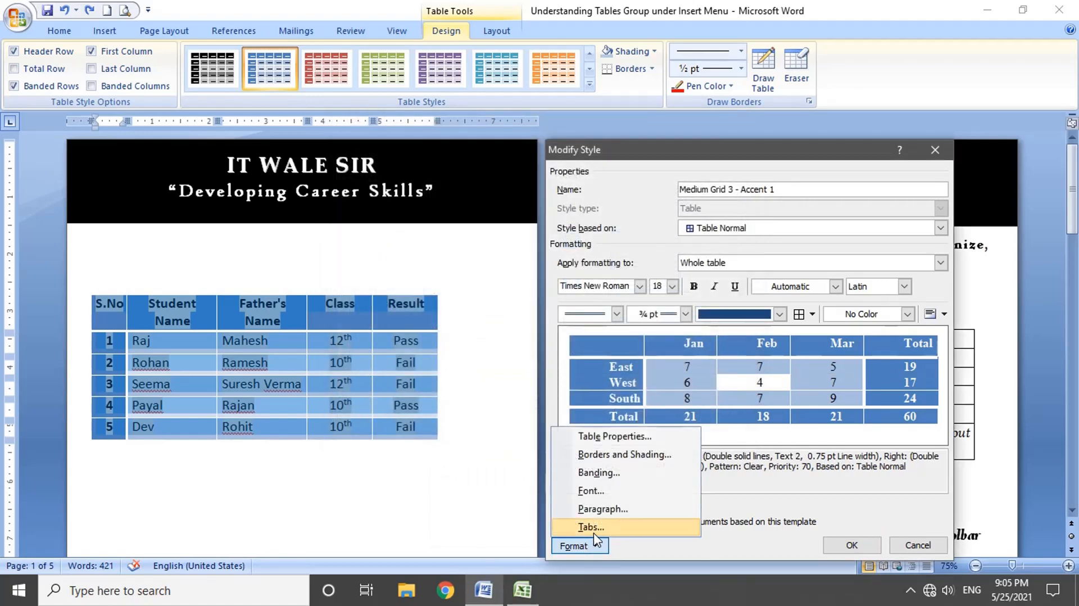
left_click(599, 492)
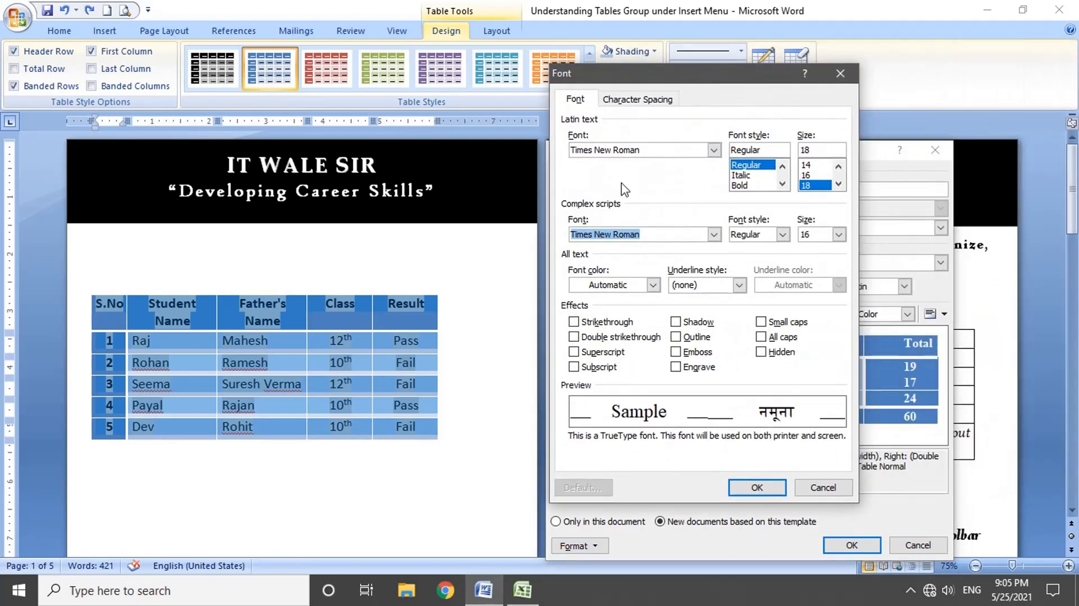
left_click(679, 322)
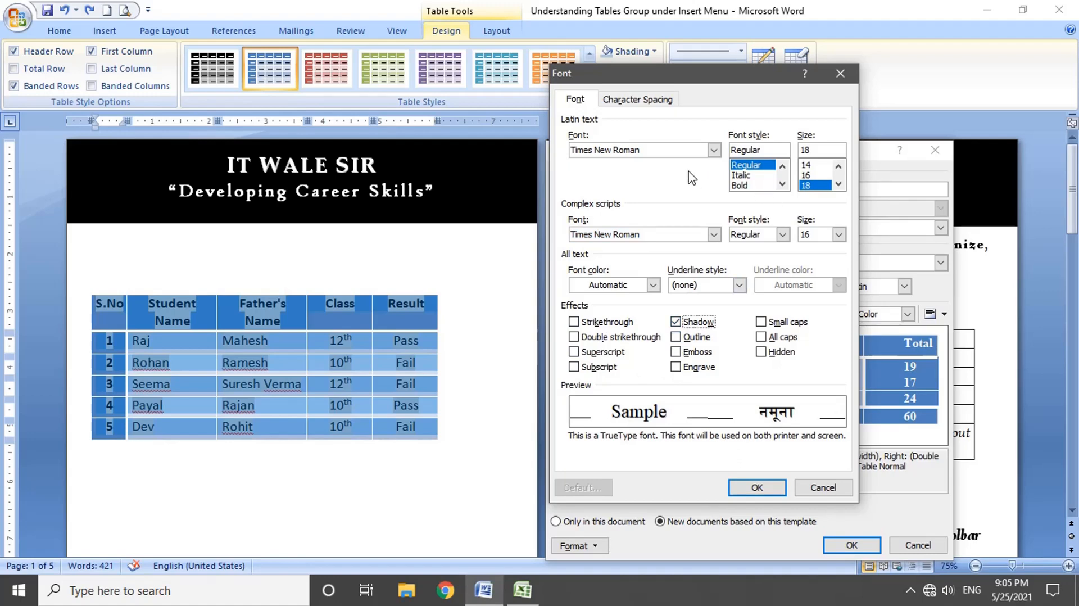
left_click(713, 150)
left_click(686, 187)
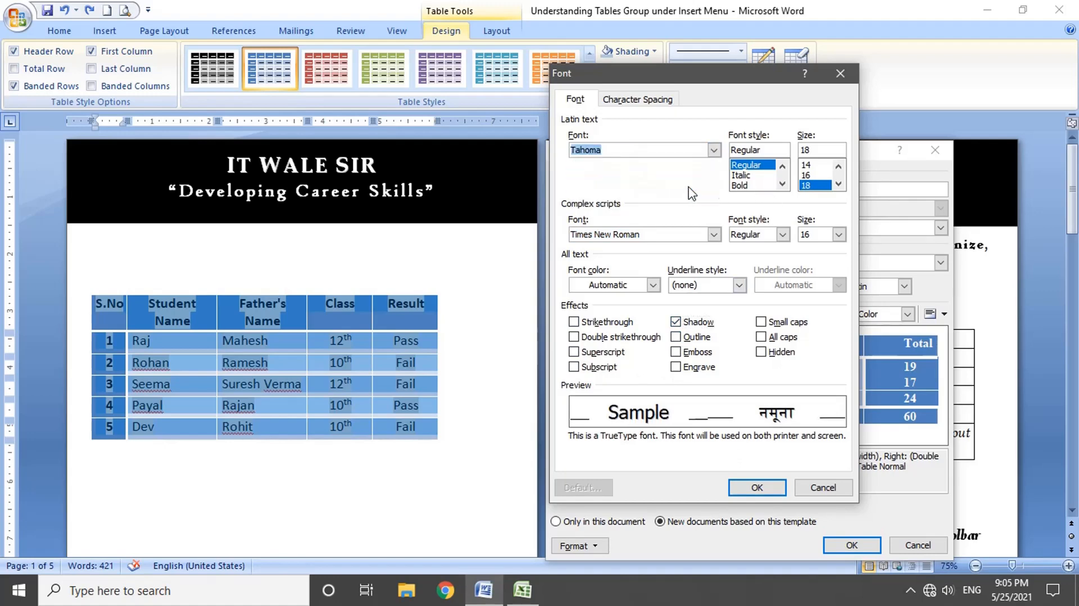
left_click(745, 186)
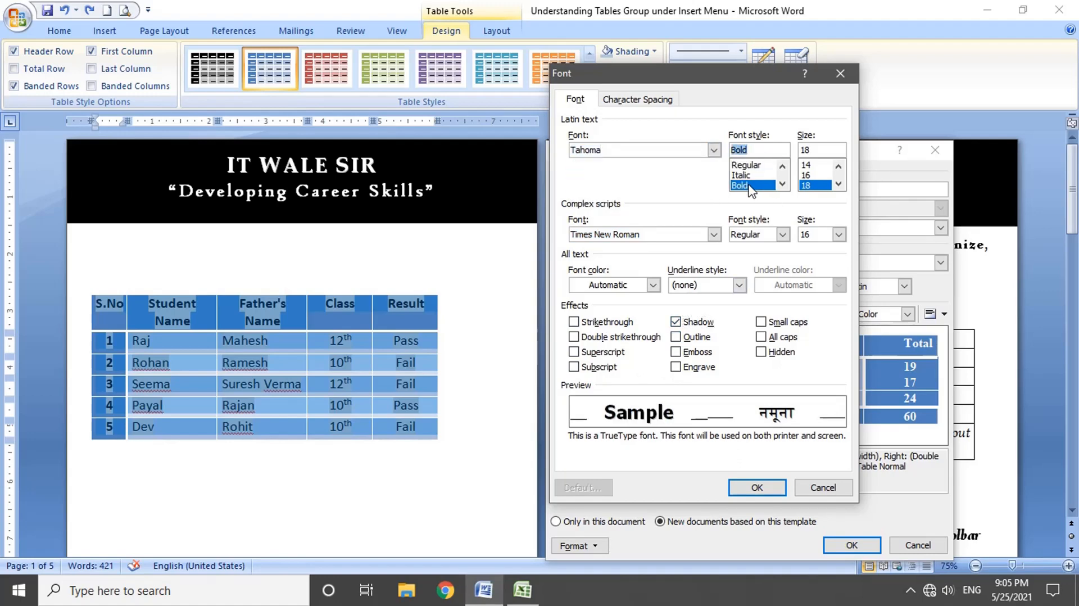
left_click(838, 184)
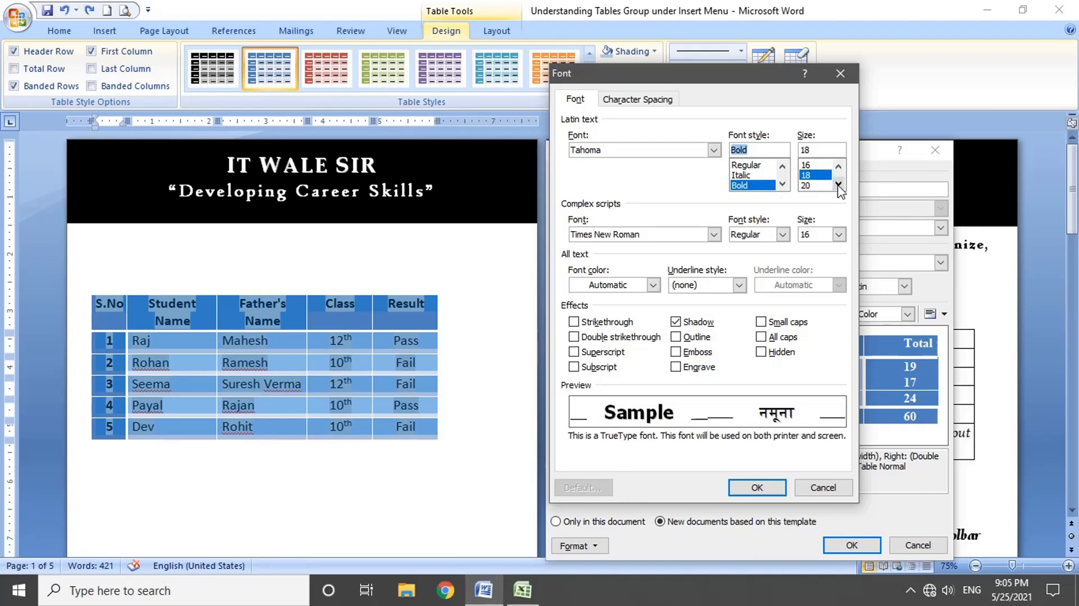
left_click(813, 185)
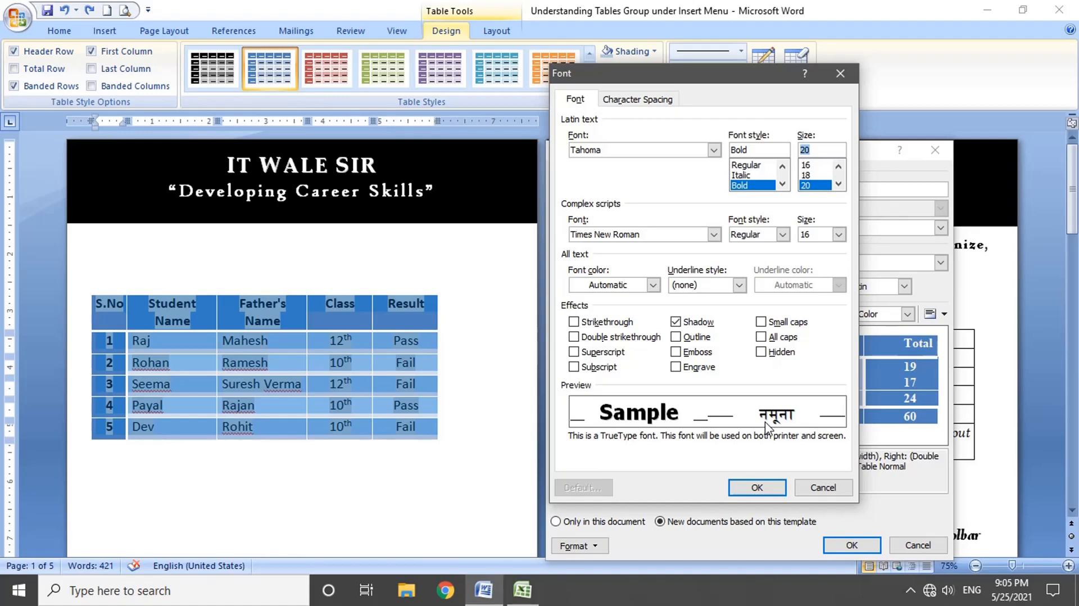
left_click(757, 487)
Set the table style's paragraph line spacing to Double, checking the alignment choices without changing them.
left_click(578, 545)
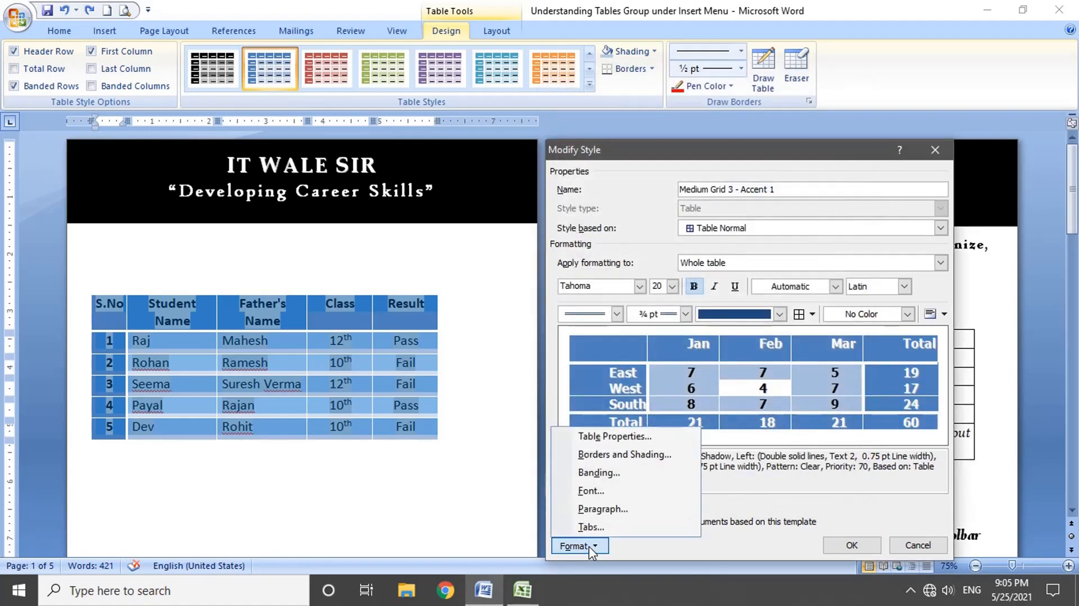
left_click(594, 509)
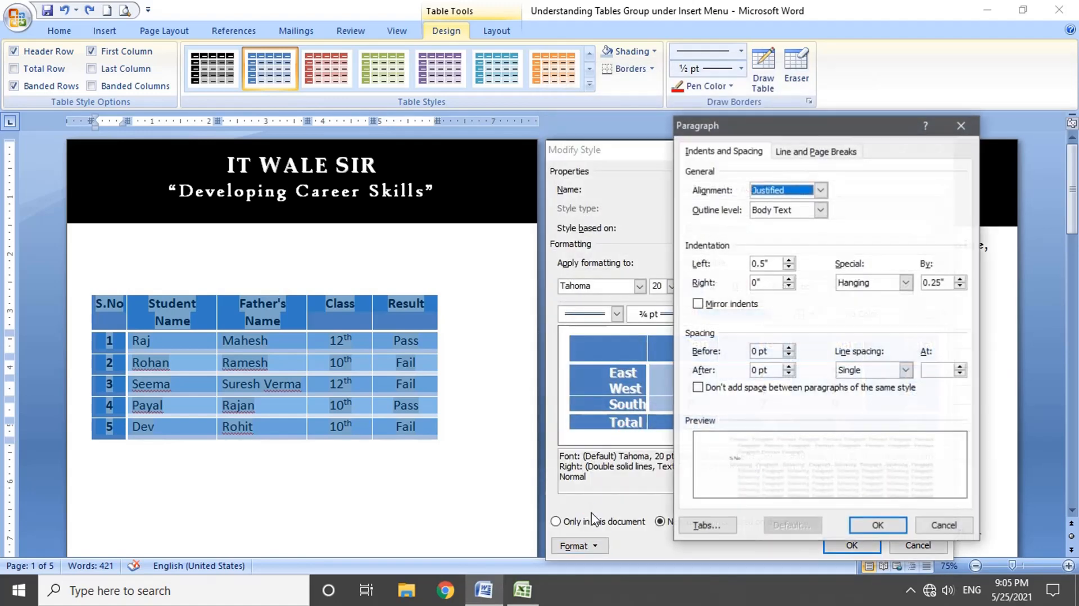
left_click(821, 190)
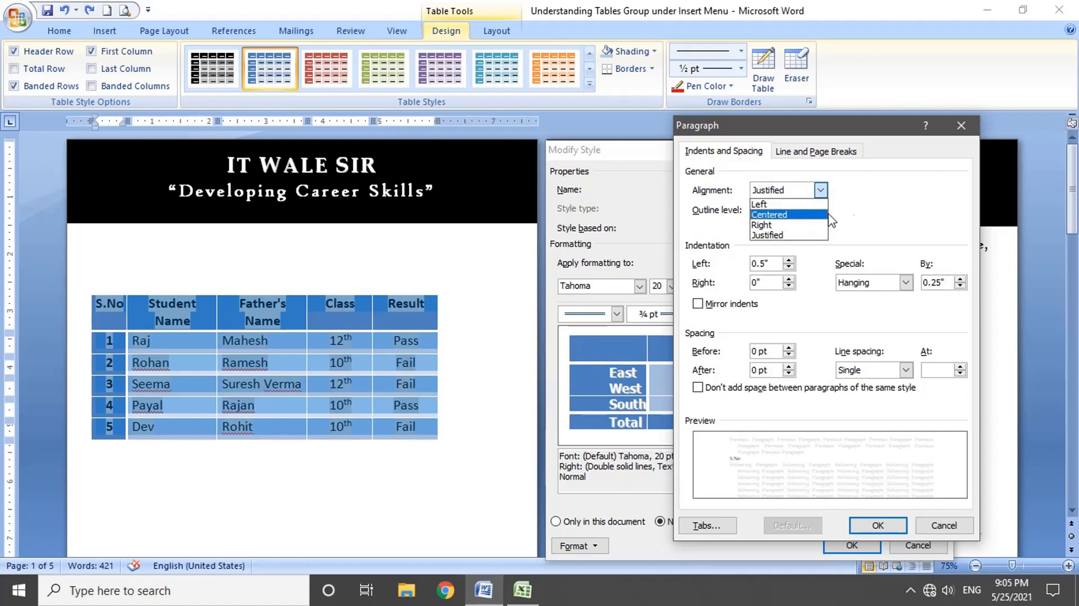
left_click(881, 213)
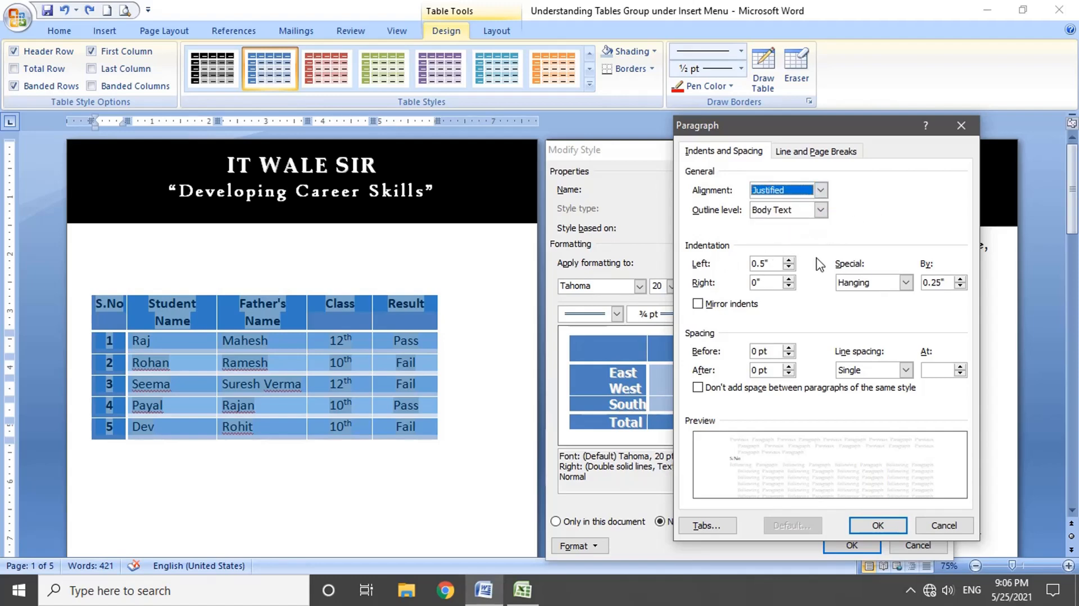
left_click(905, 370)
left_click(891, 405)
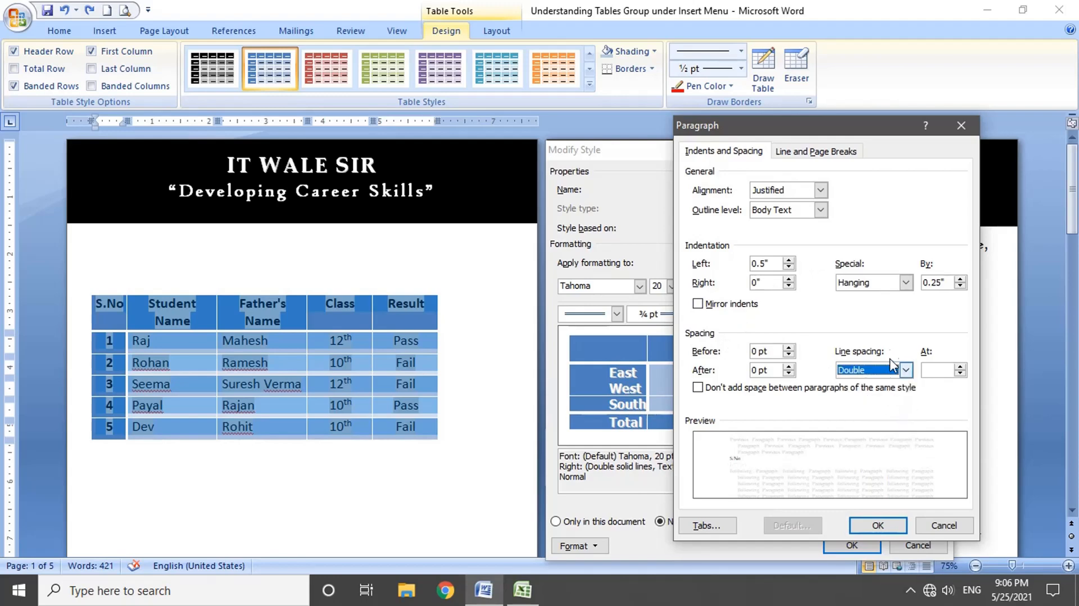
left_click(878, 526)
Check the style's tab stop settings and save the modified style so it applies to the student table.
left_click(594, 547)
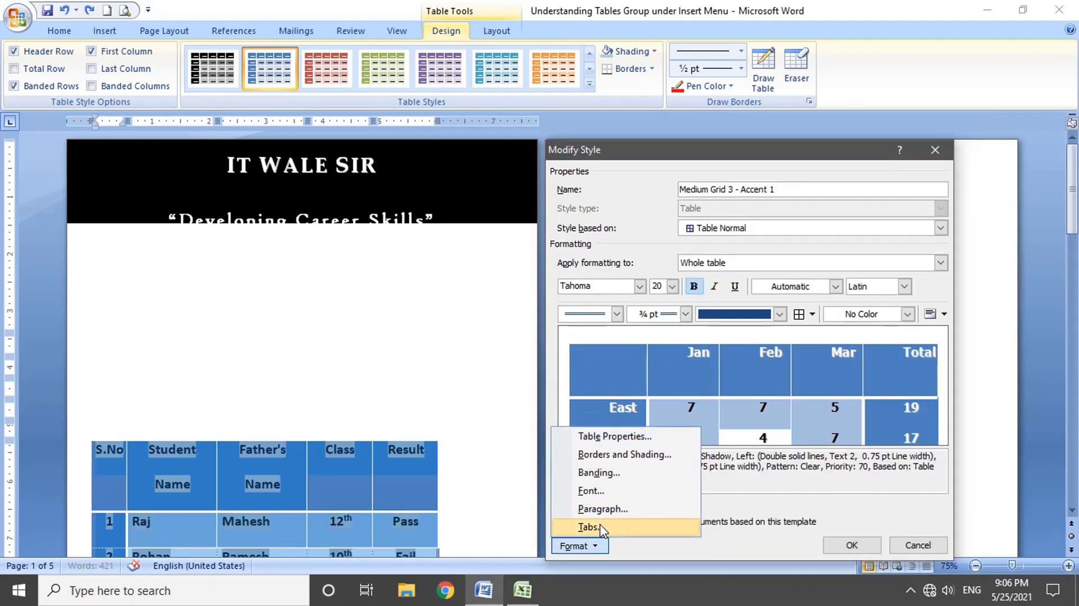
left_click(620, 528)
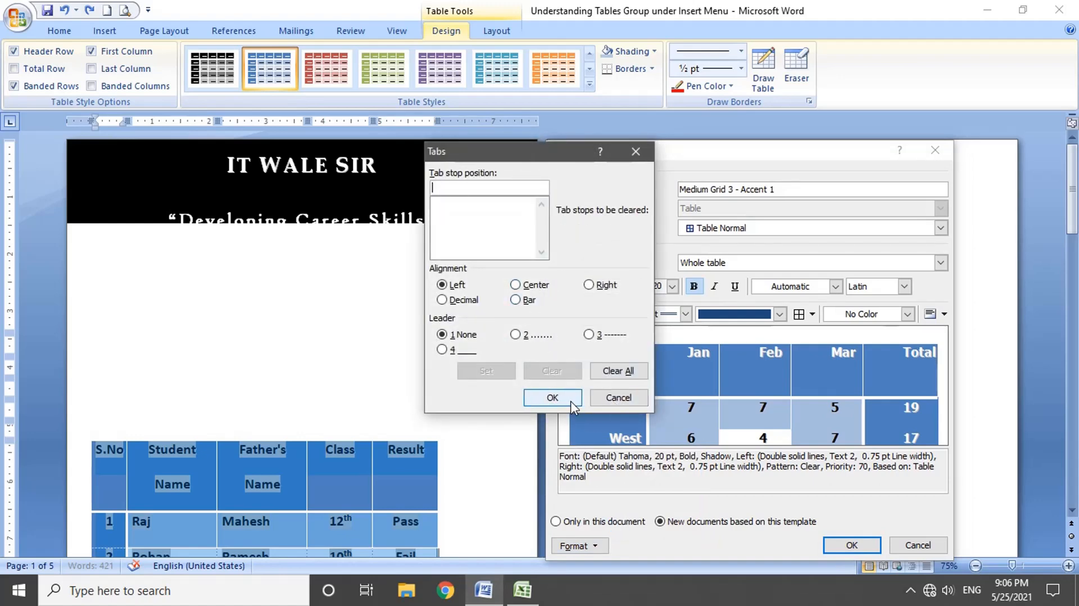
left_click(599, 403)
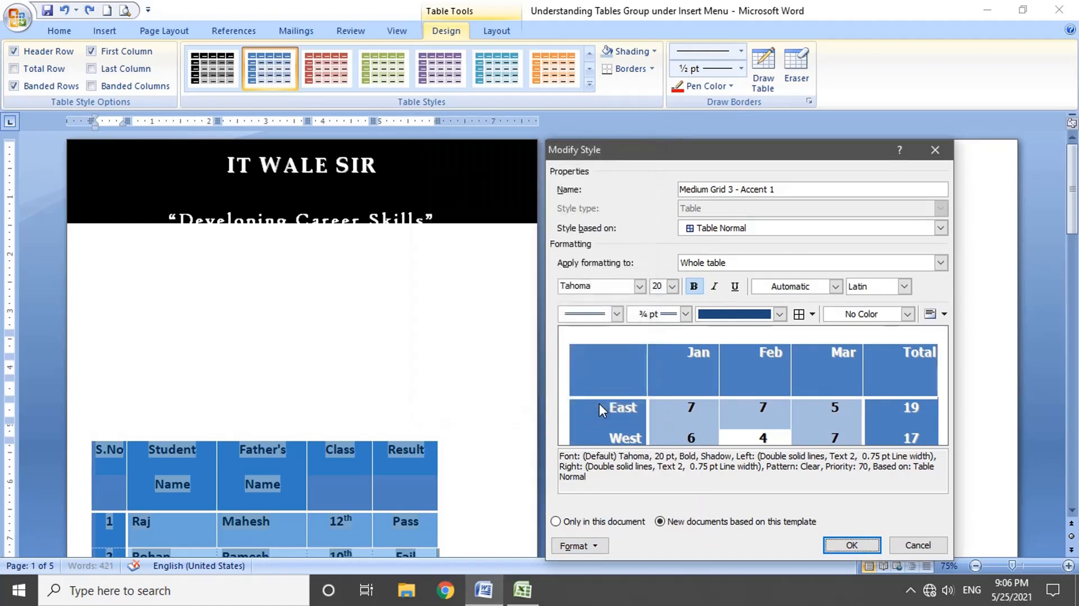
left_click(851, 545)
scroll(457, 469, "down", 5)
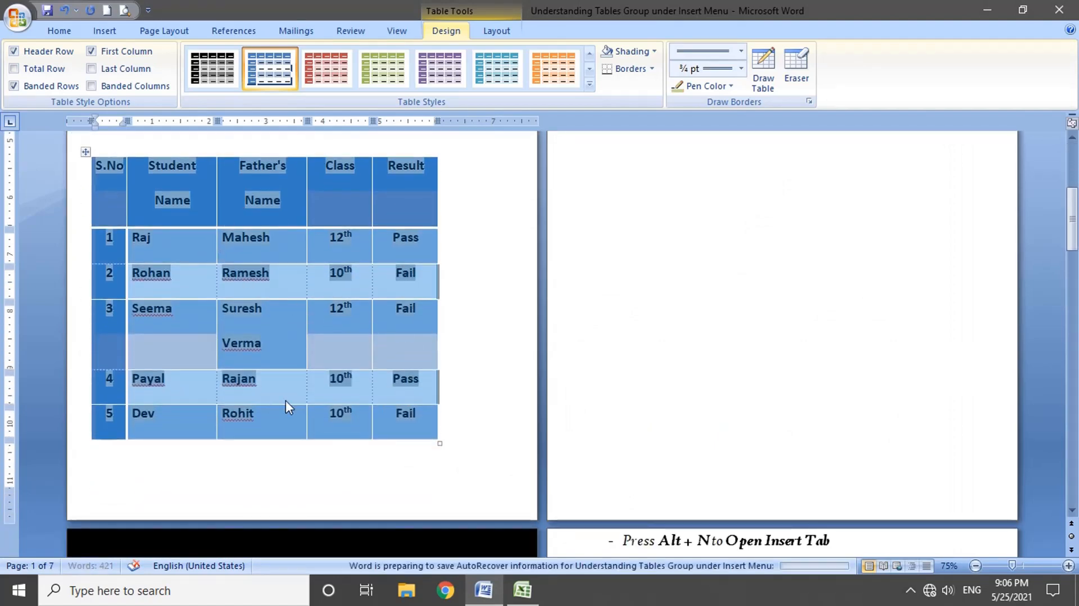
left_click(248, 336)
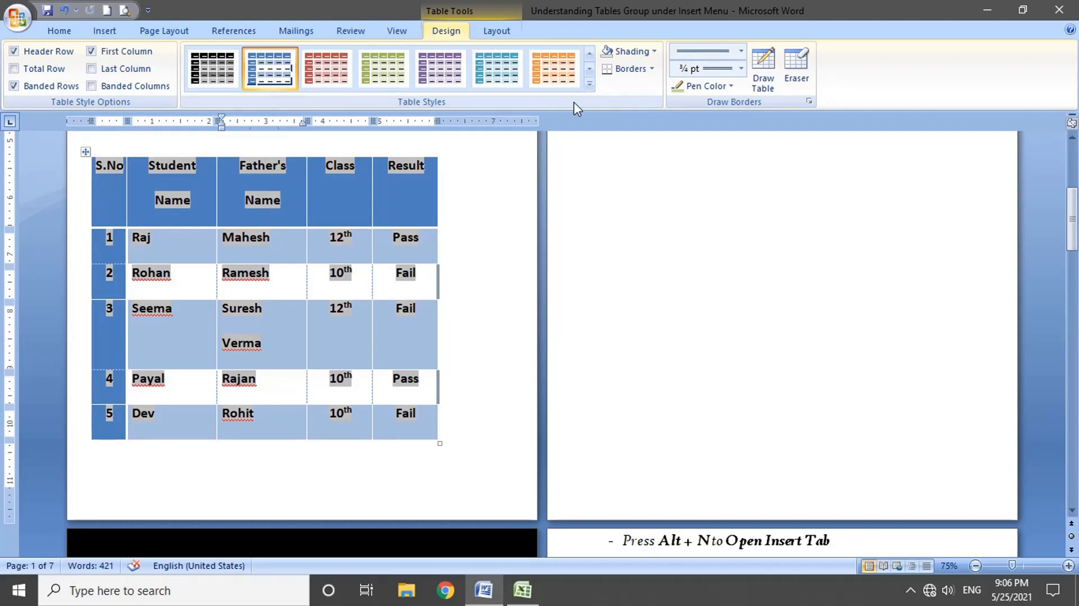
Switch the student table to the green Medium Grid 3 - Accent 3 style.
left_click(589, 84)
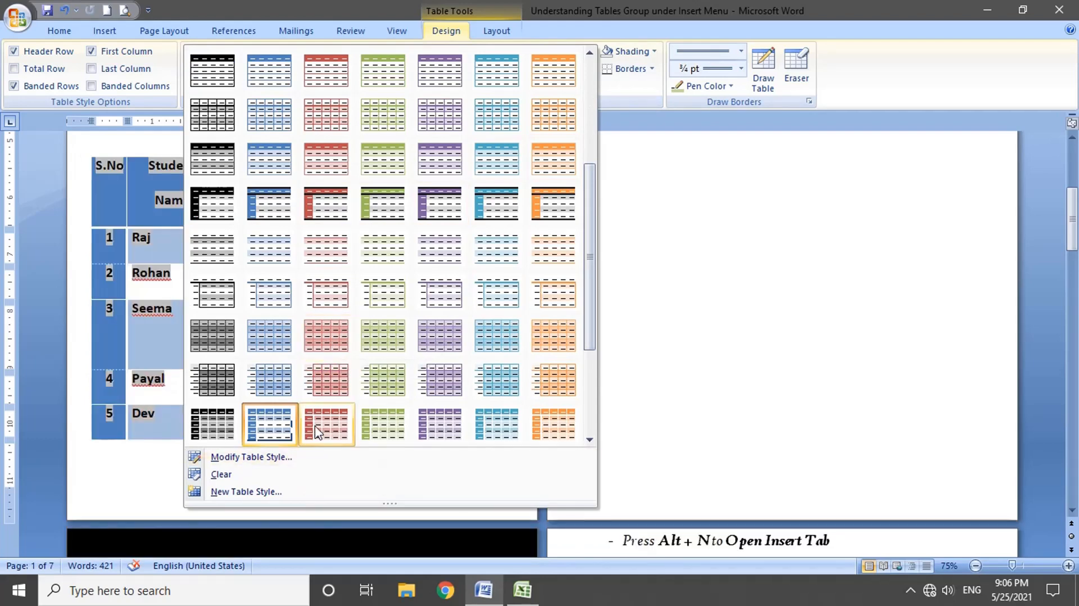
left_click(384, 429)
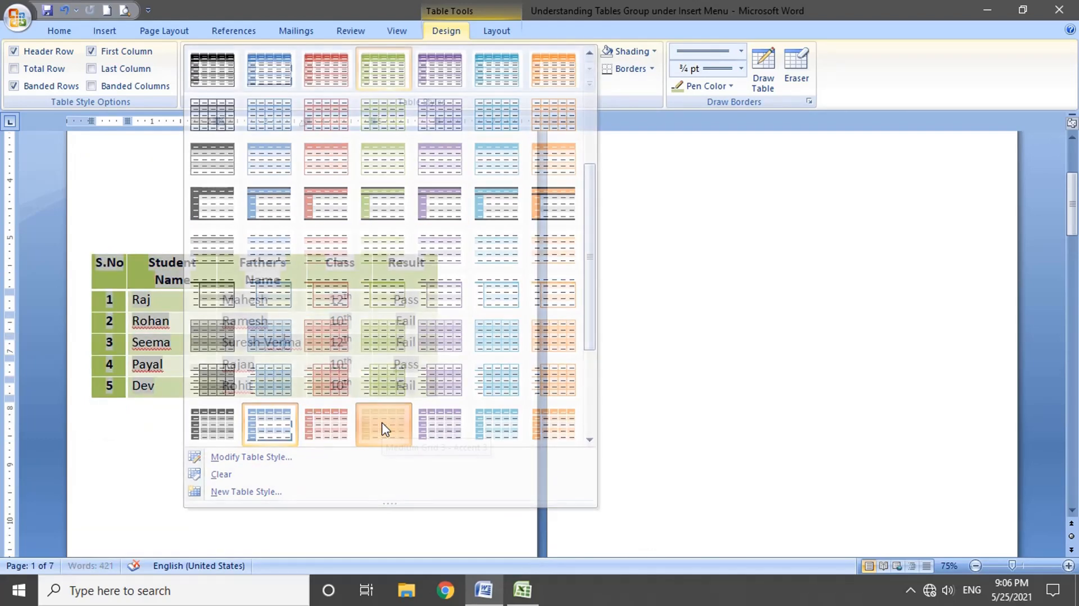
left_click(296, 423)
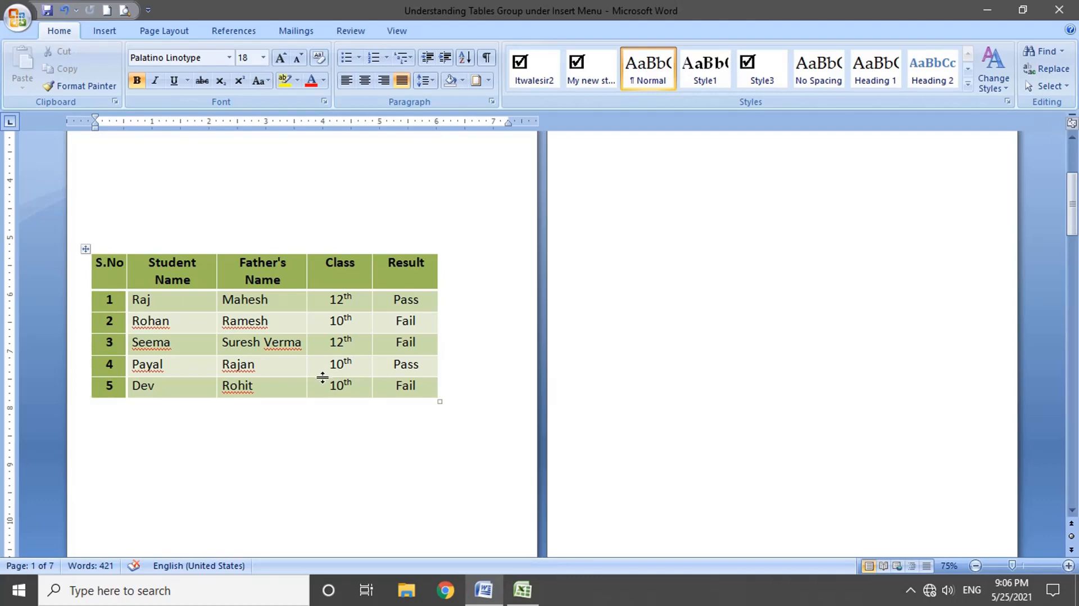
Clear all the table style options for the student table, and turn only Header Row back on.
left_click(303, 383)
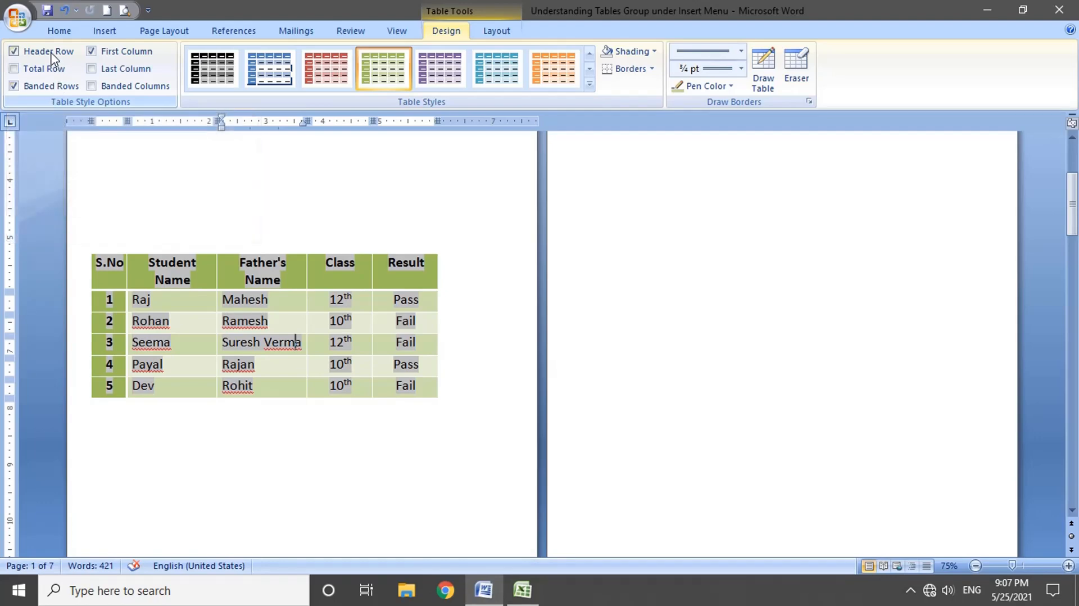
left_click_drag(96, 266, 403, 287)
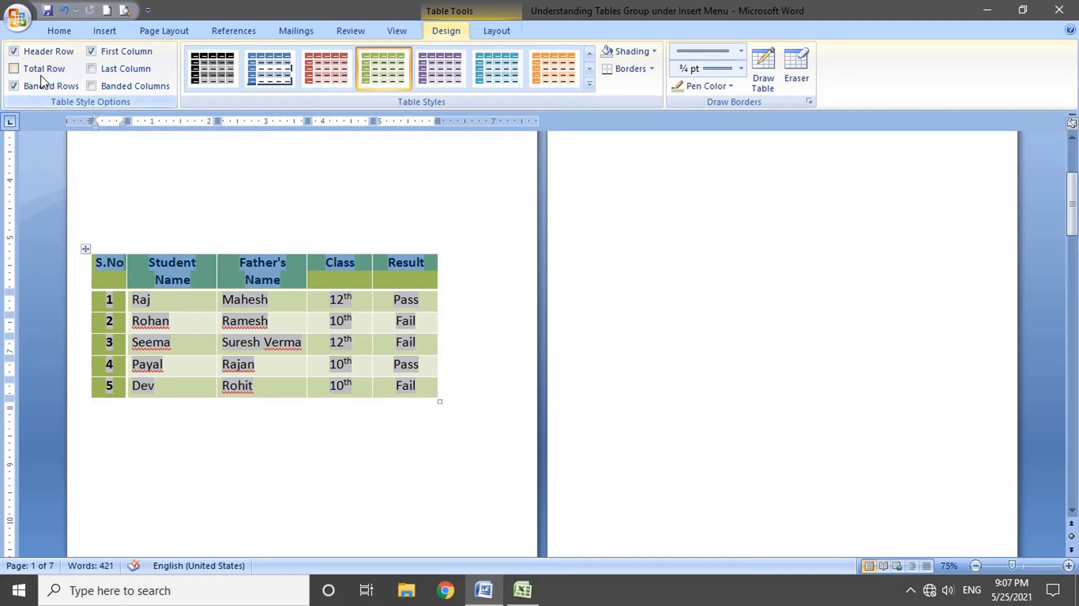
left_click_drag(123, 387, 419, 388)
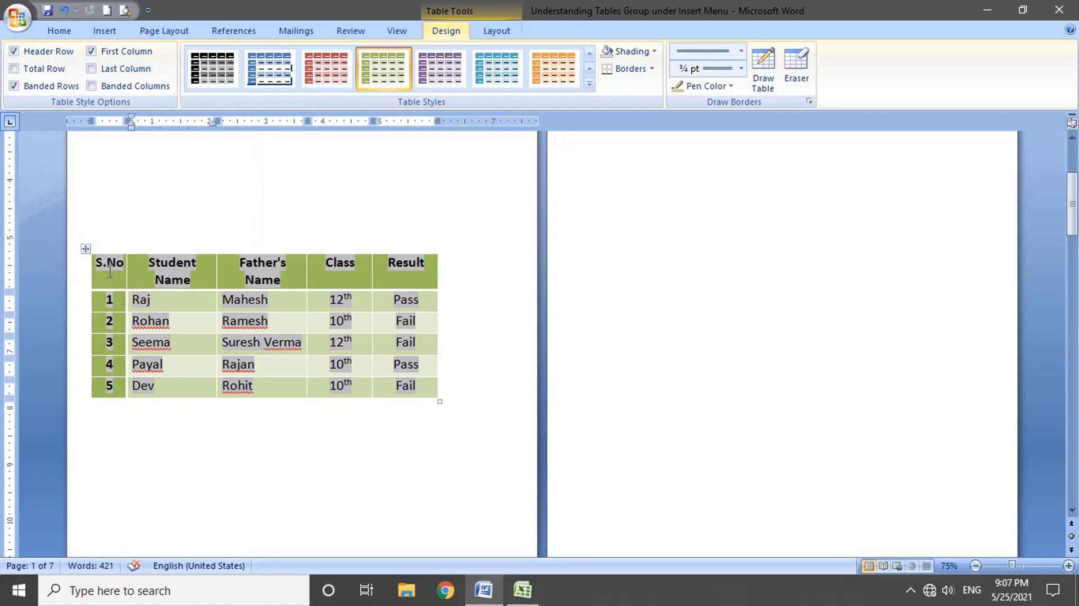
left_click_drag(110, 271, 413, 272)
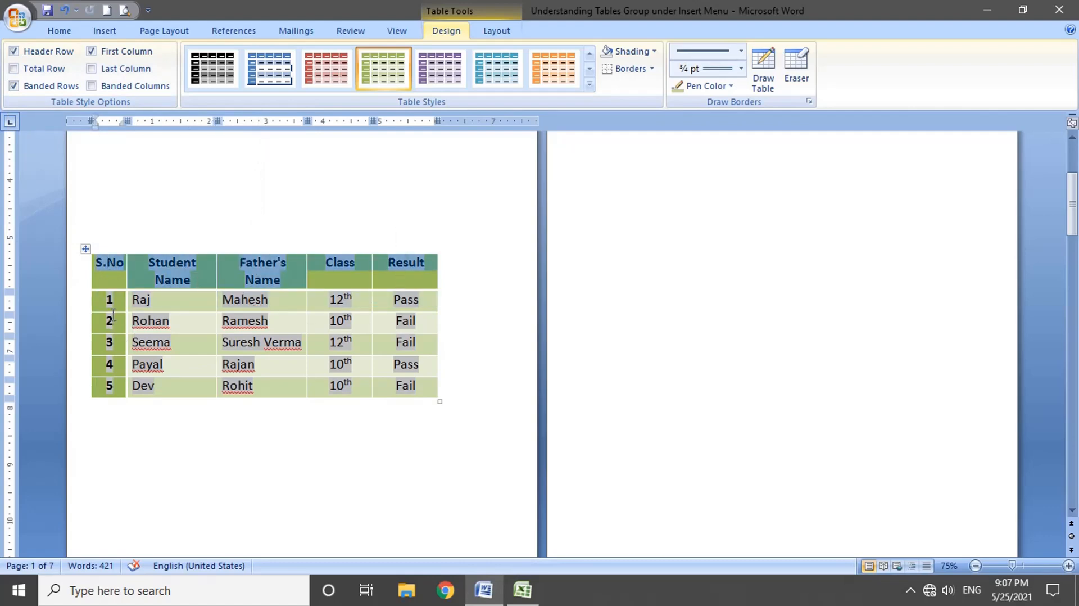
left_click_drag(116, 301, 405, 307)
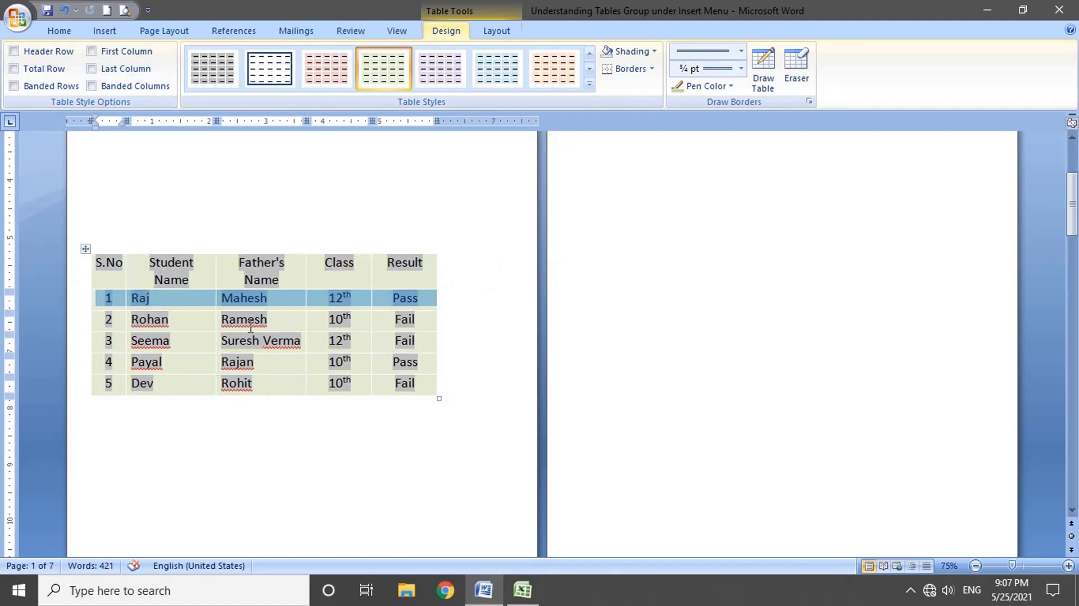
left_click(22, 51)
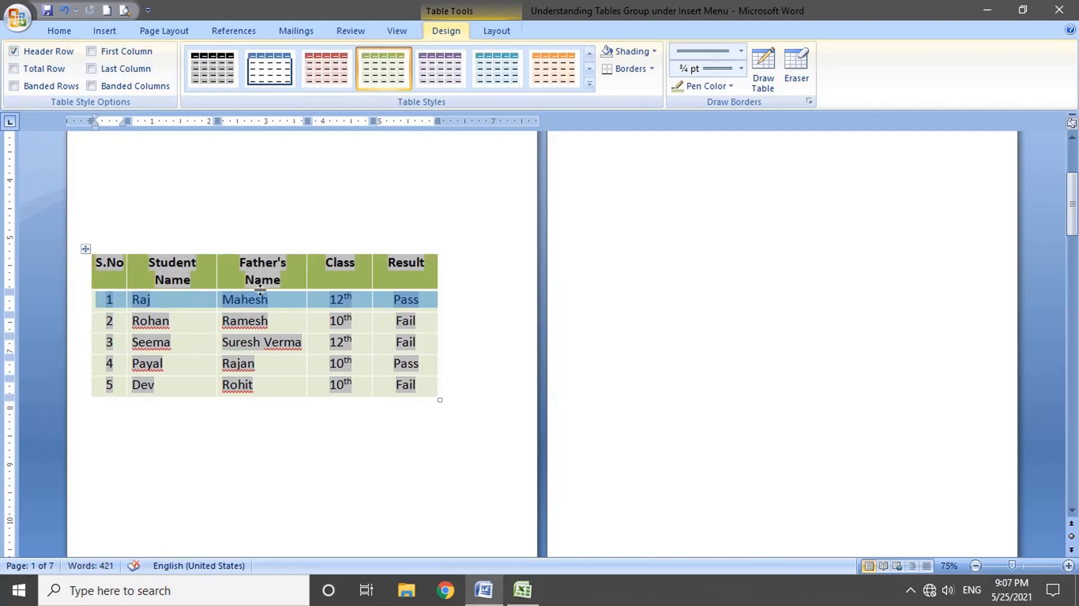
Compare the header cells with the data cells and enable the Total Row and Banded Rows options.
left_click_drag(178, 385, 159, 301)
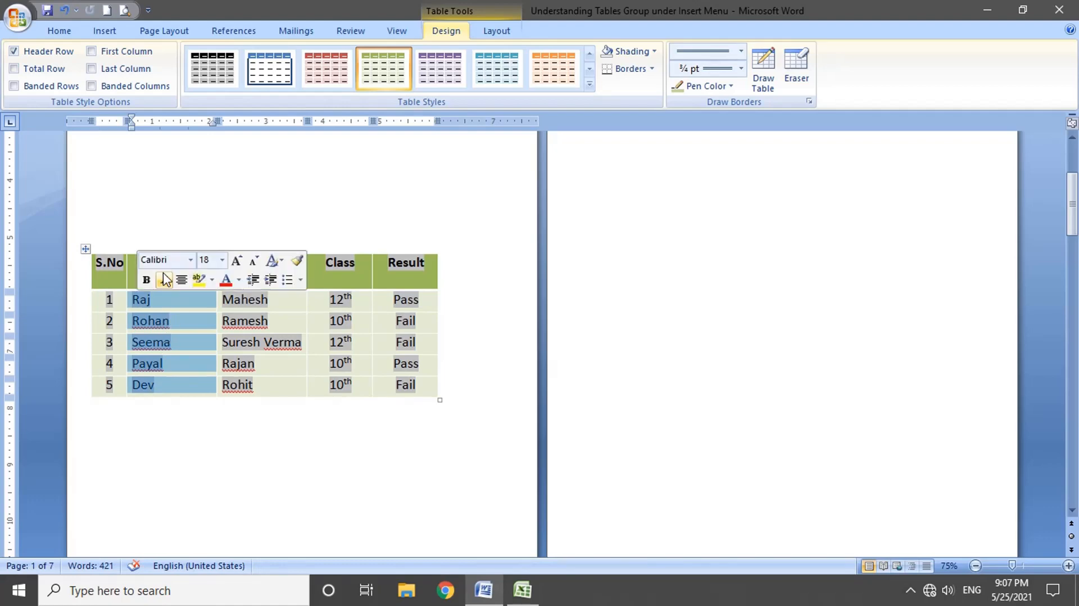
left_click(128, 273)
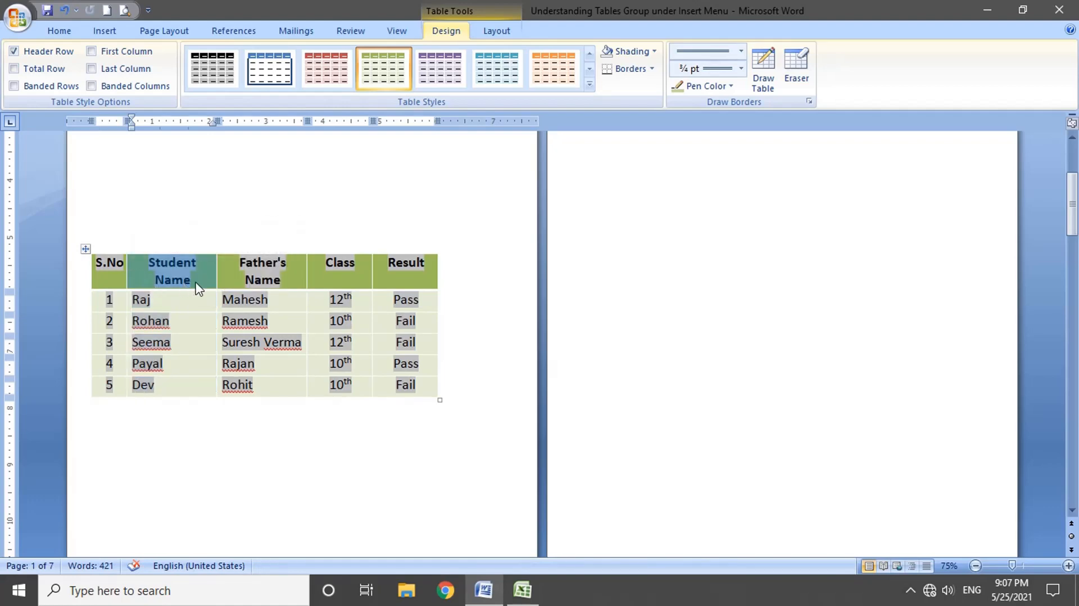
left_click_drag(311, 276, 387, 283)
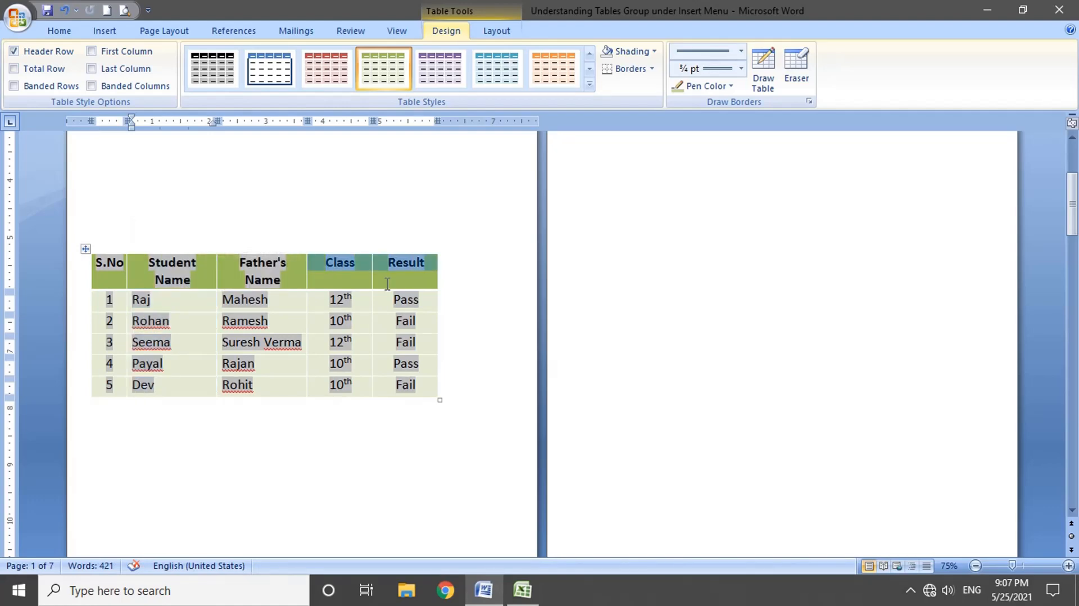
left_click(403, 264)
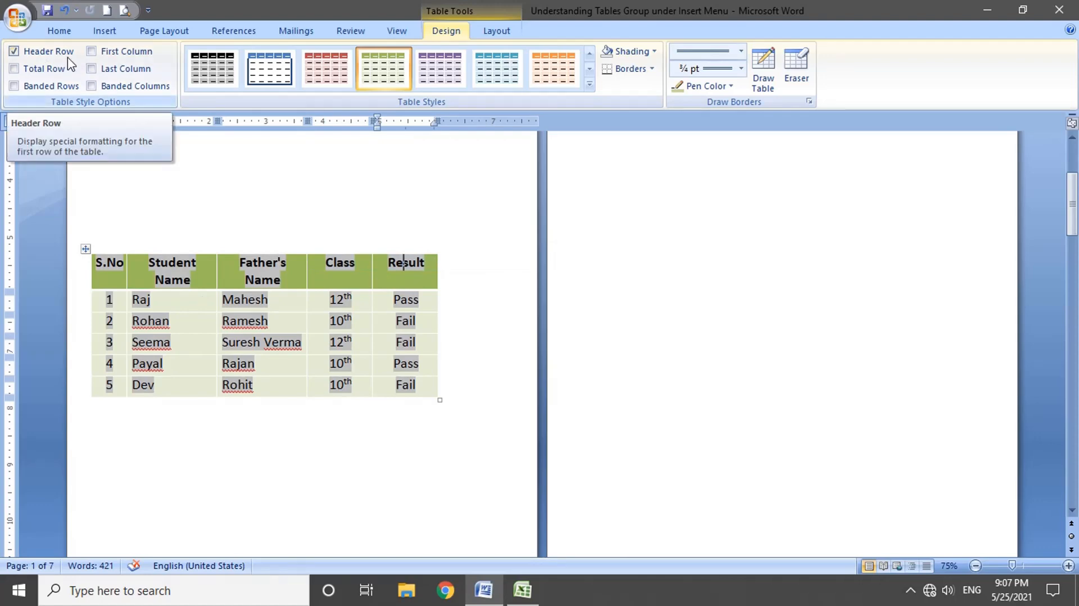
left_click(59, 71)
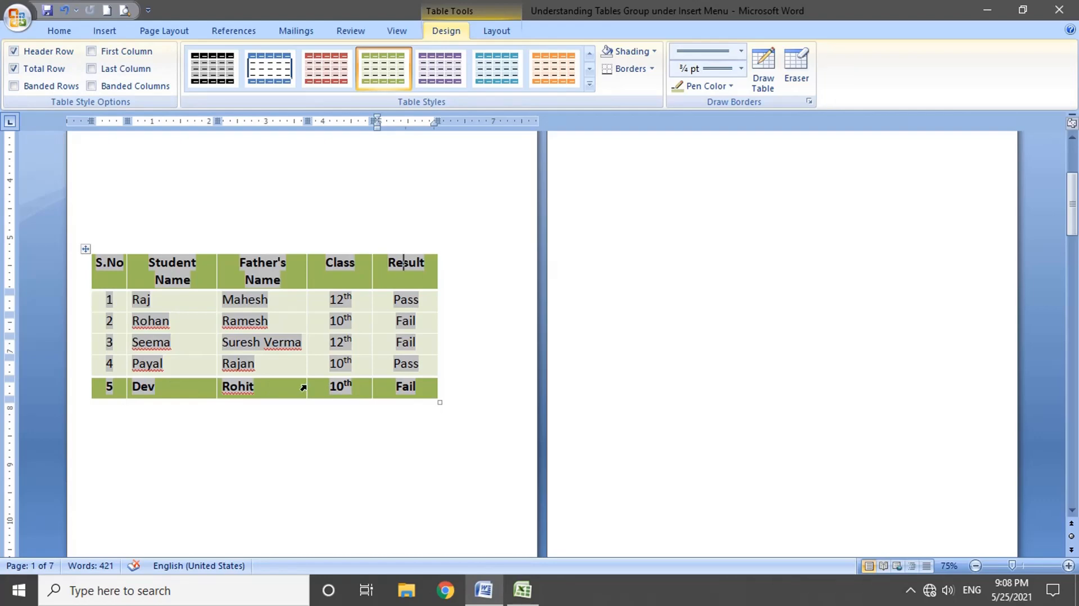
left_click(42, 86)
left_click(190, 279)
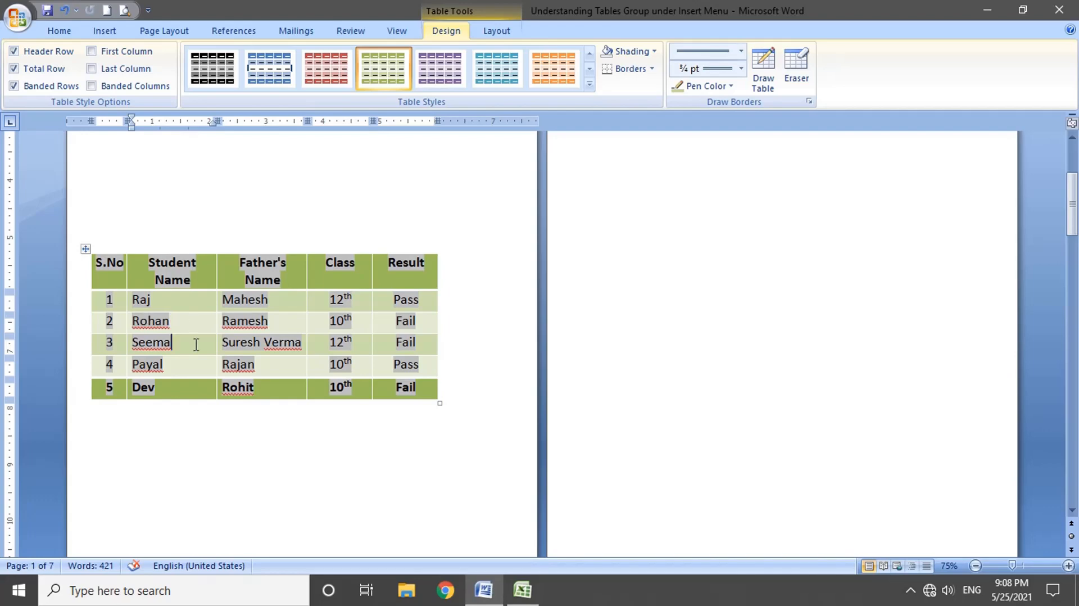
Enable special formatting for the First Column, Last Column and Banded Columns of the table.
left_click(198, 388)
left_click(135, 58)
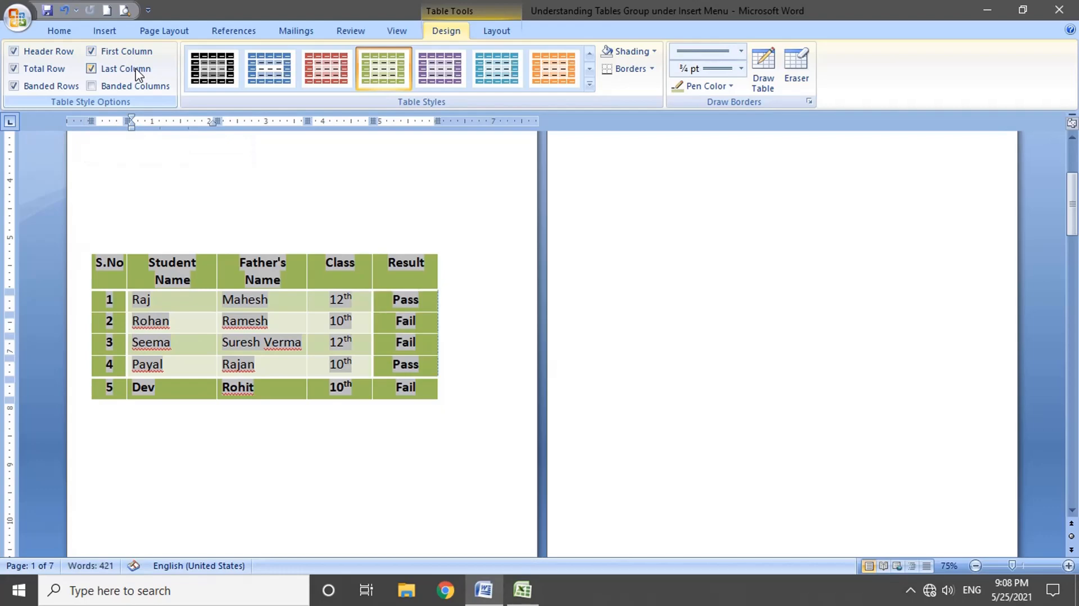
left_click(137, 86)
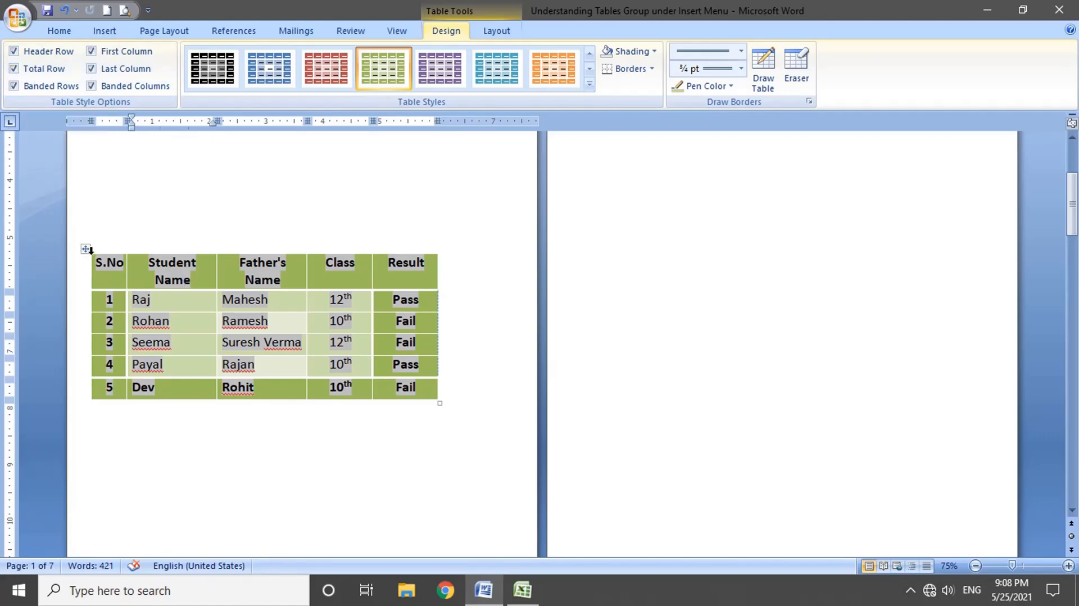
Shade the whole student table light purple and set it to No Border.
left_click(86, 249)
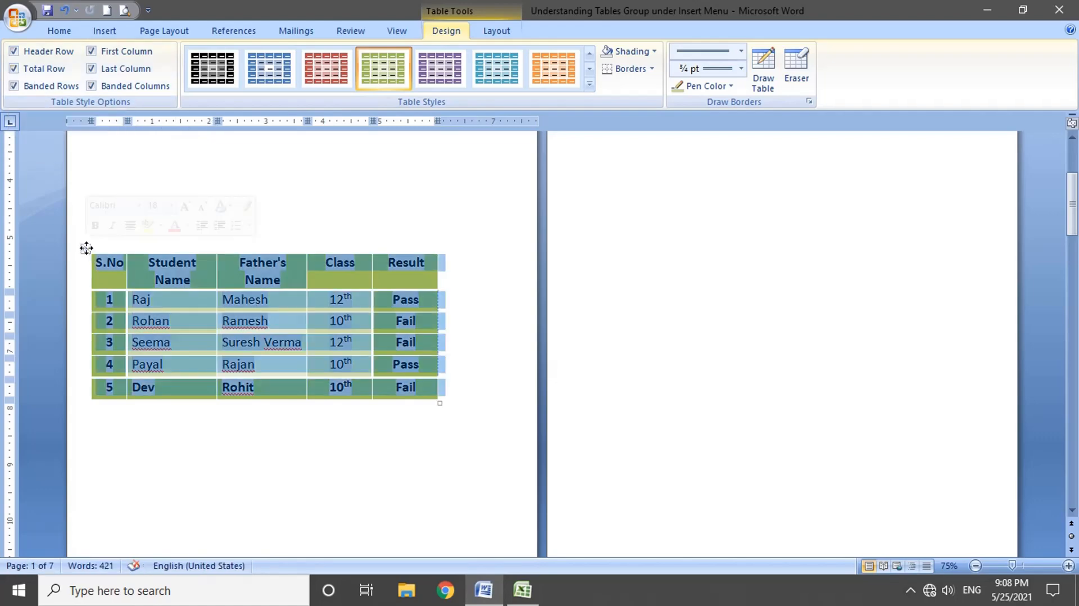
left_click(653, 51)
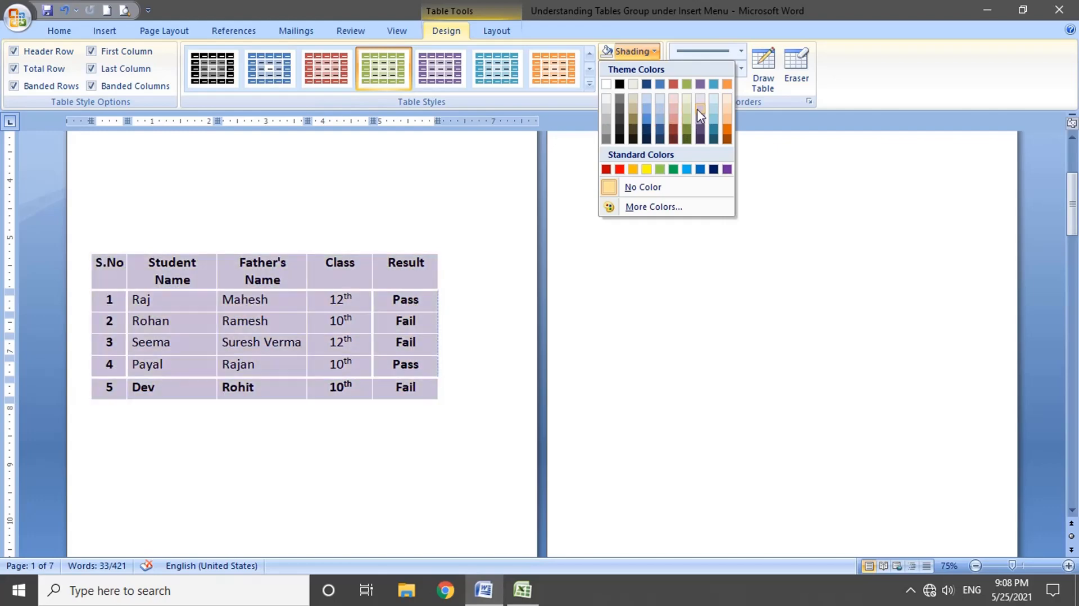
left_click(652, 69)
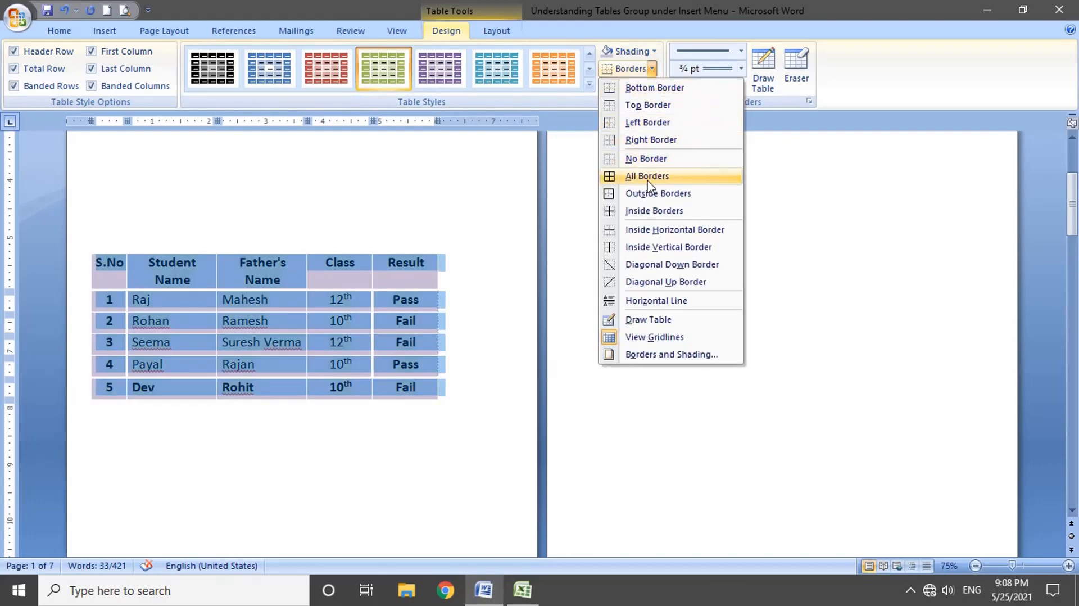
left_click(646, 160)
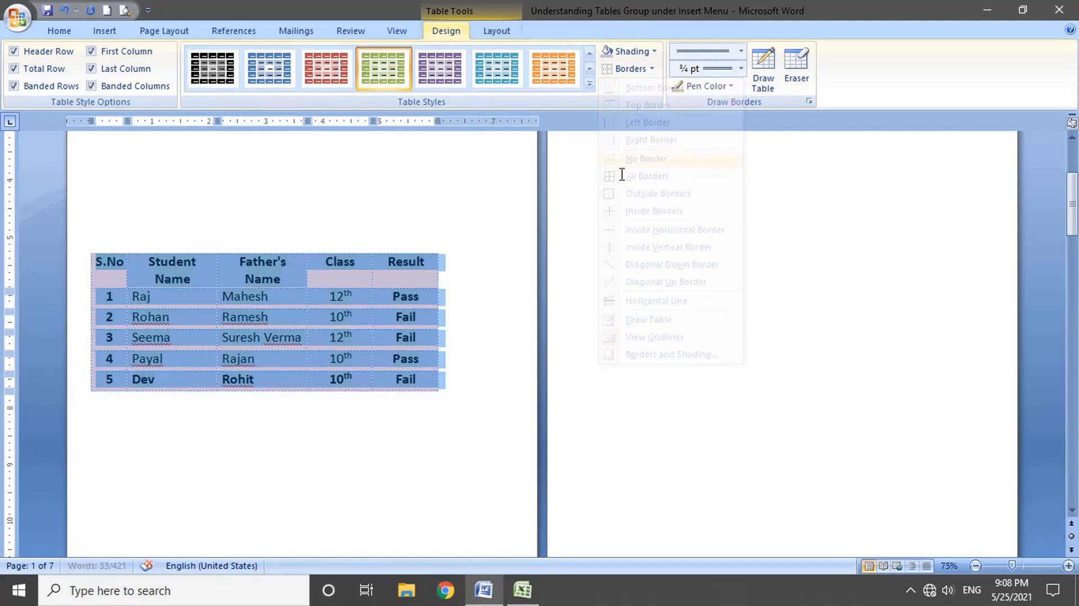
left_click(445, 349)
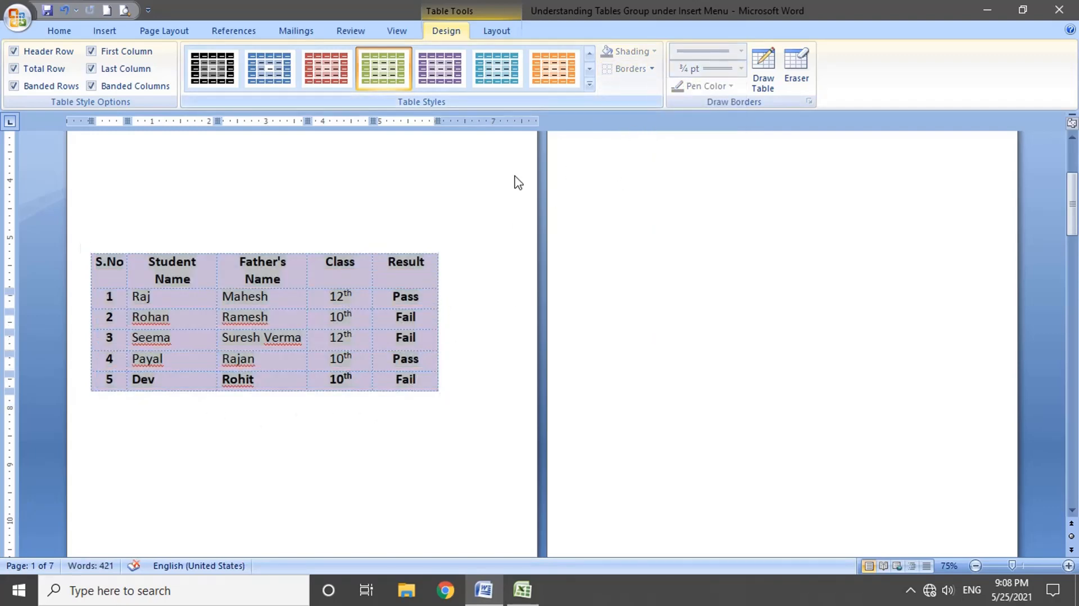
Apply All Borders to the entire student table.
left_click(86, 250)
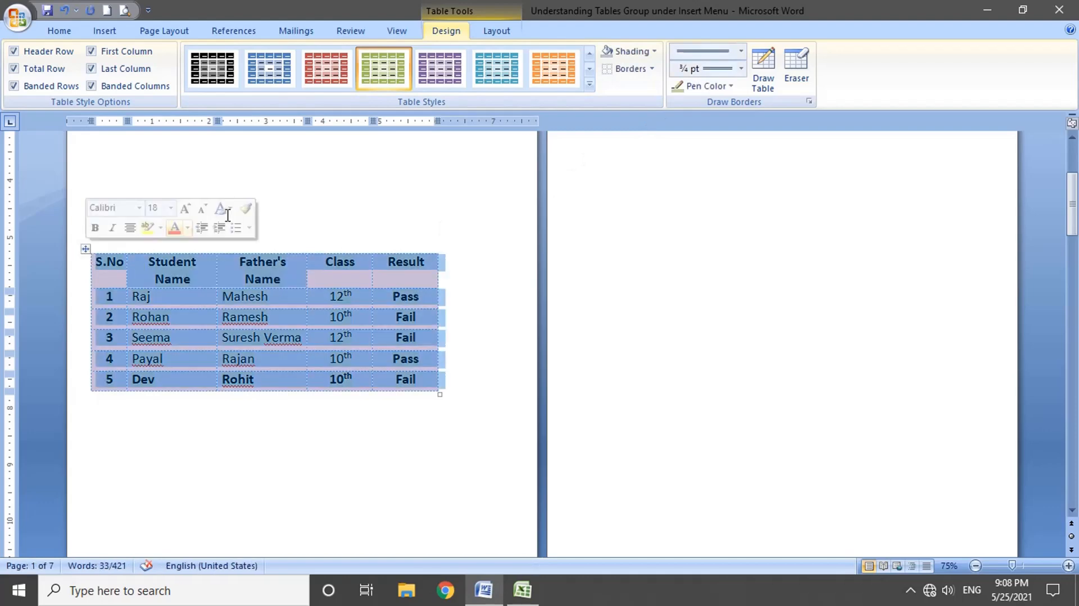
left_click(652, 69)
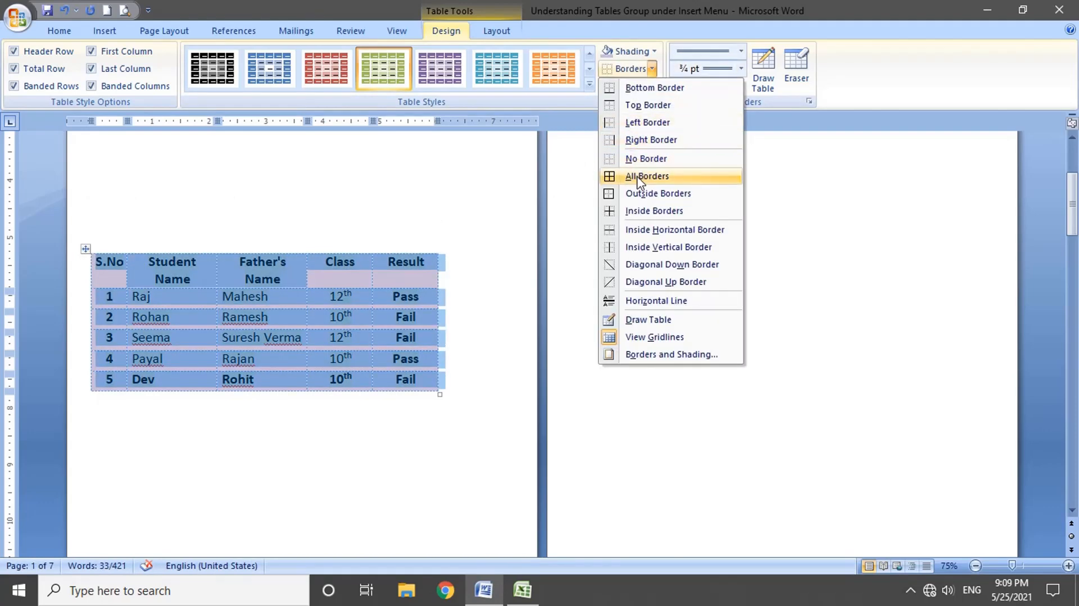
left_click(639, 178)
left_click(458, 433)
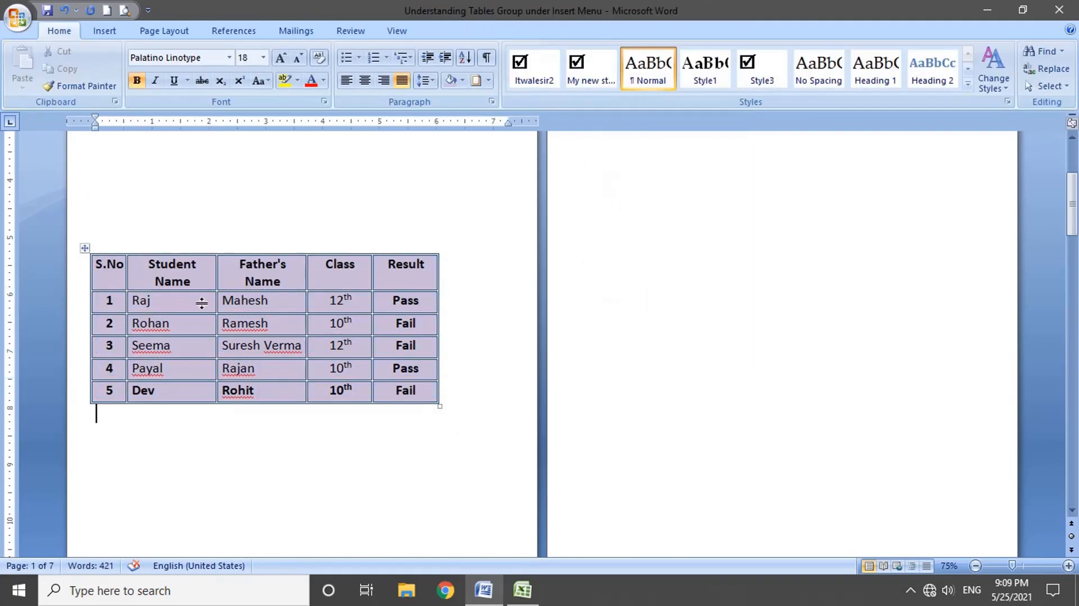
Enlarge the student table proportionally until it spans to the page's right margin, and clear its table style.
left_click_drag(440, 405, 506, 436)
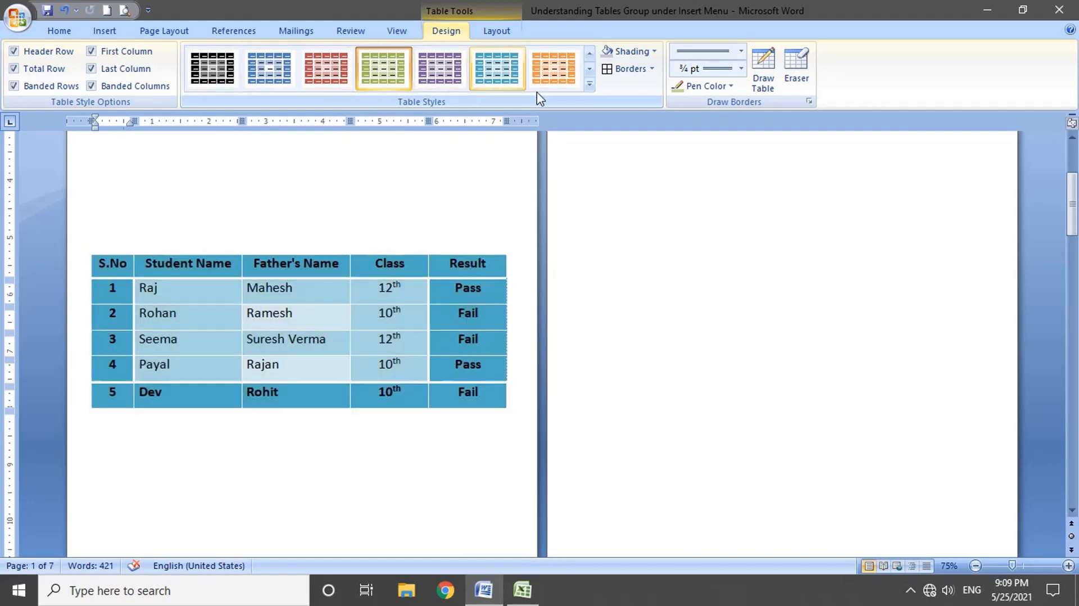
left_click(589, 83)
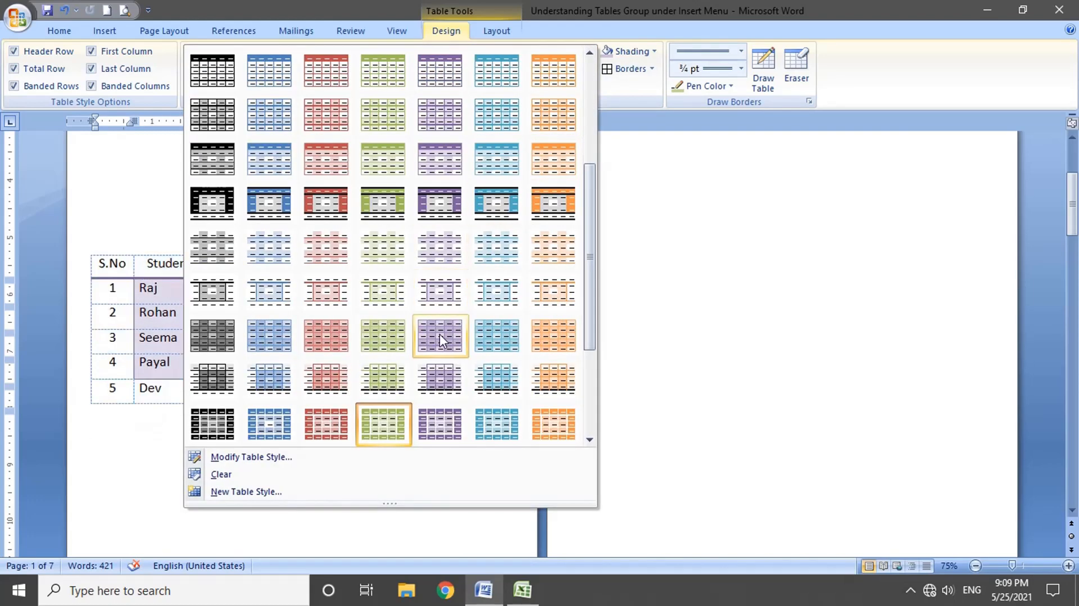
left_click(245, 477)
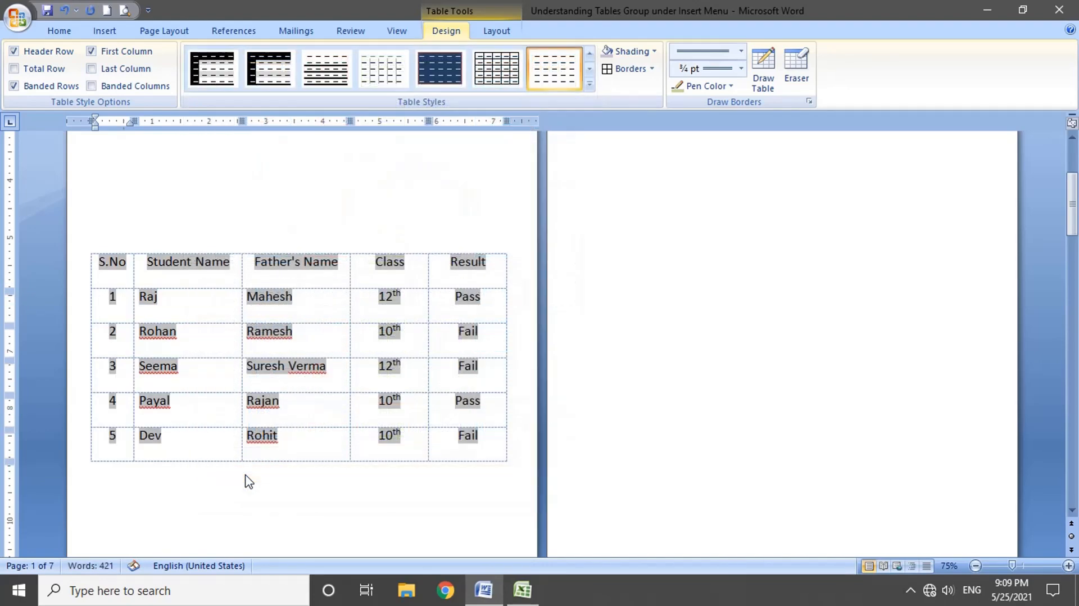
Examine the name, base style and formatting options for creating a new table style, without saving one.
left_click_drag(474, 444, 110, 265)
left_click(300, 517)
left_click(589, 89)
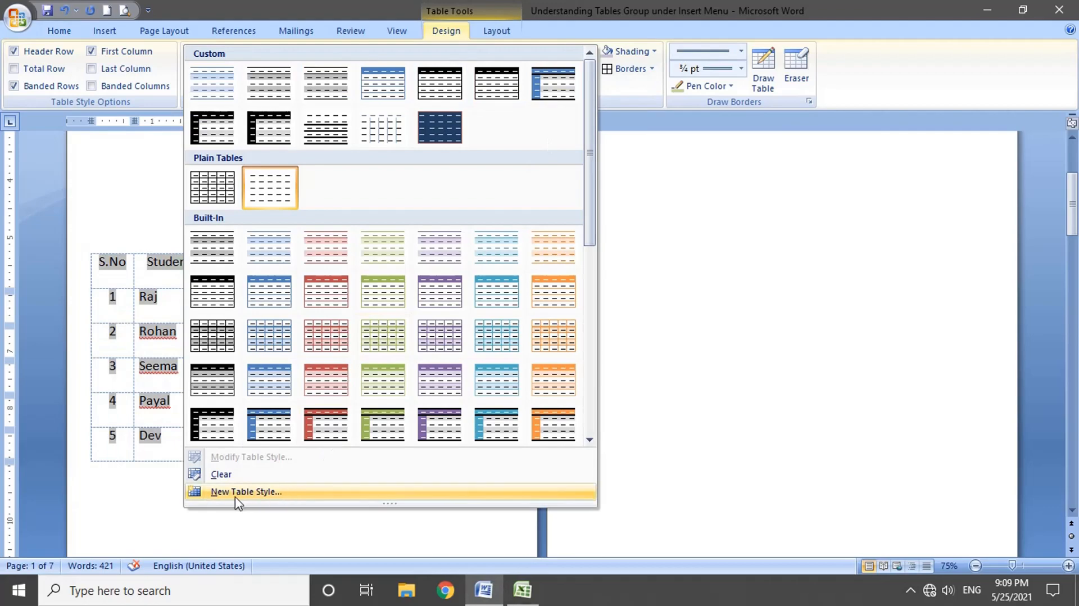
left_click(274, 493)
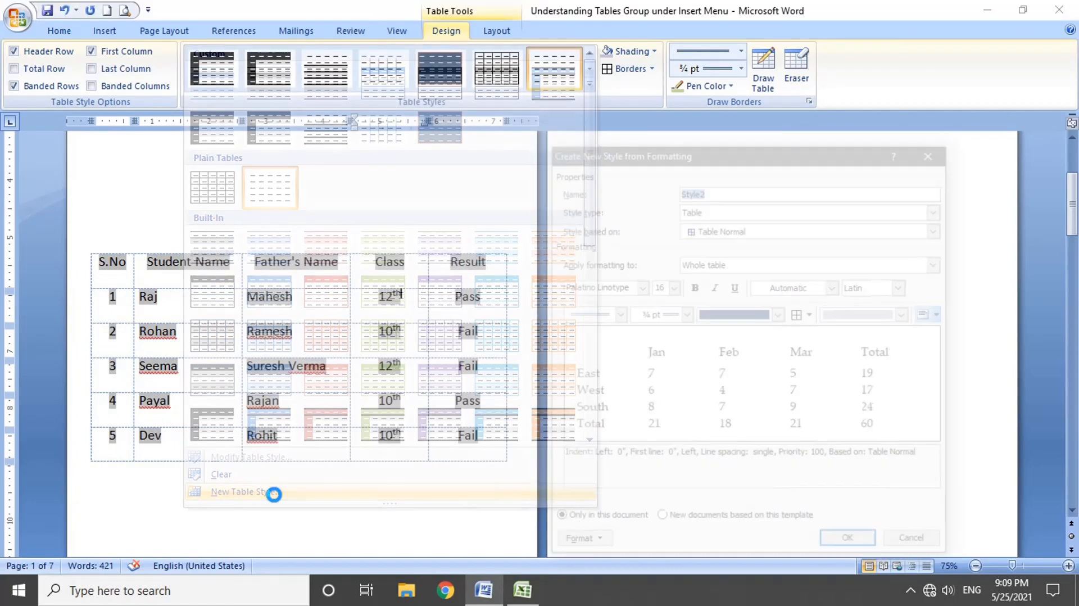
left_click_drag(681, 156, 706, 147)
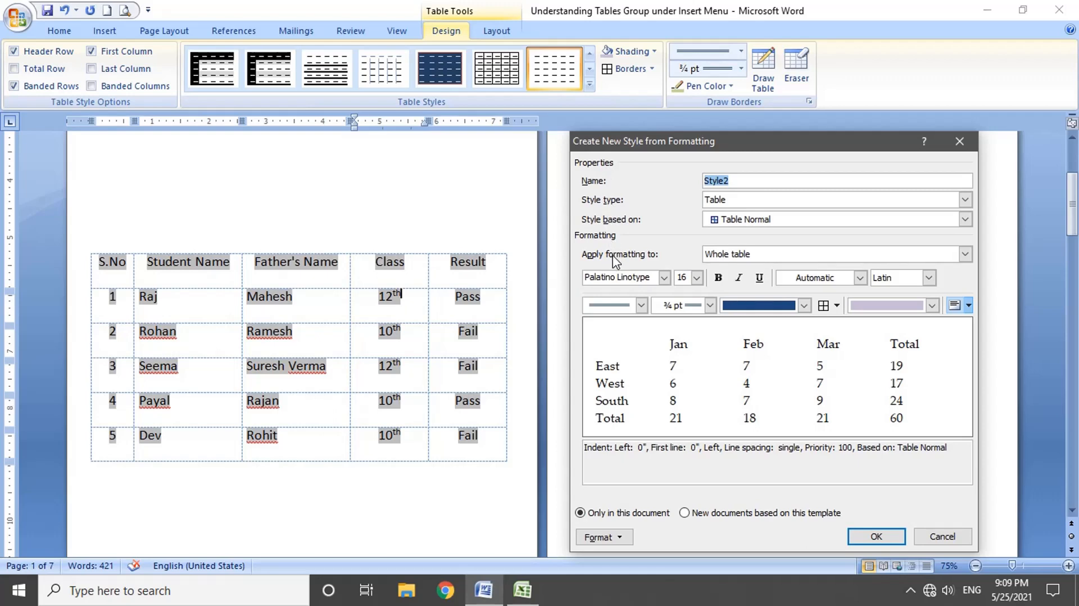
left_click(942, 536)
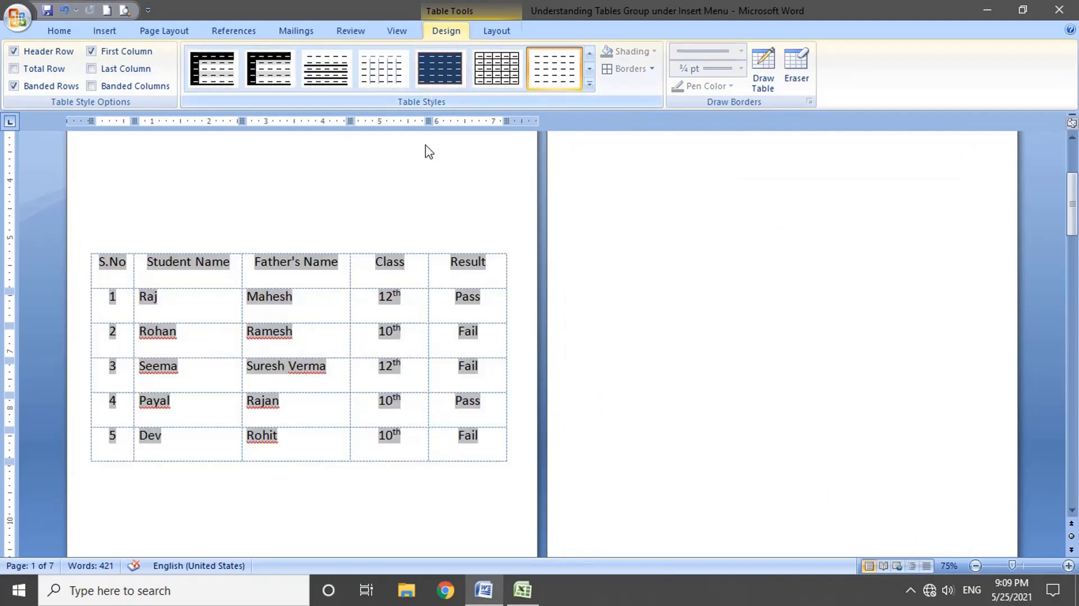